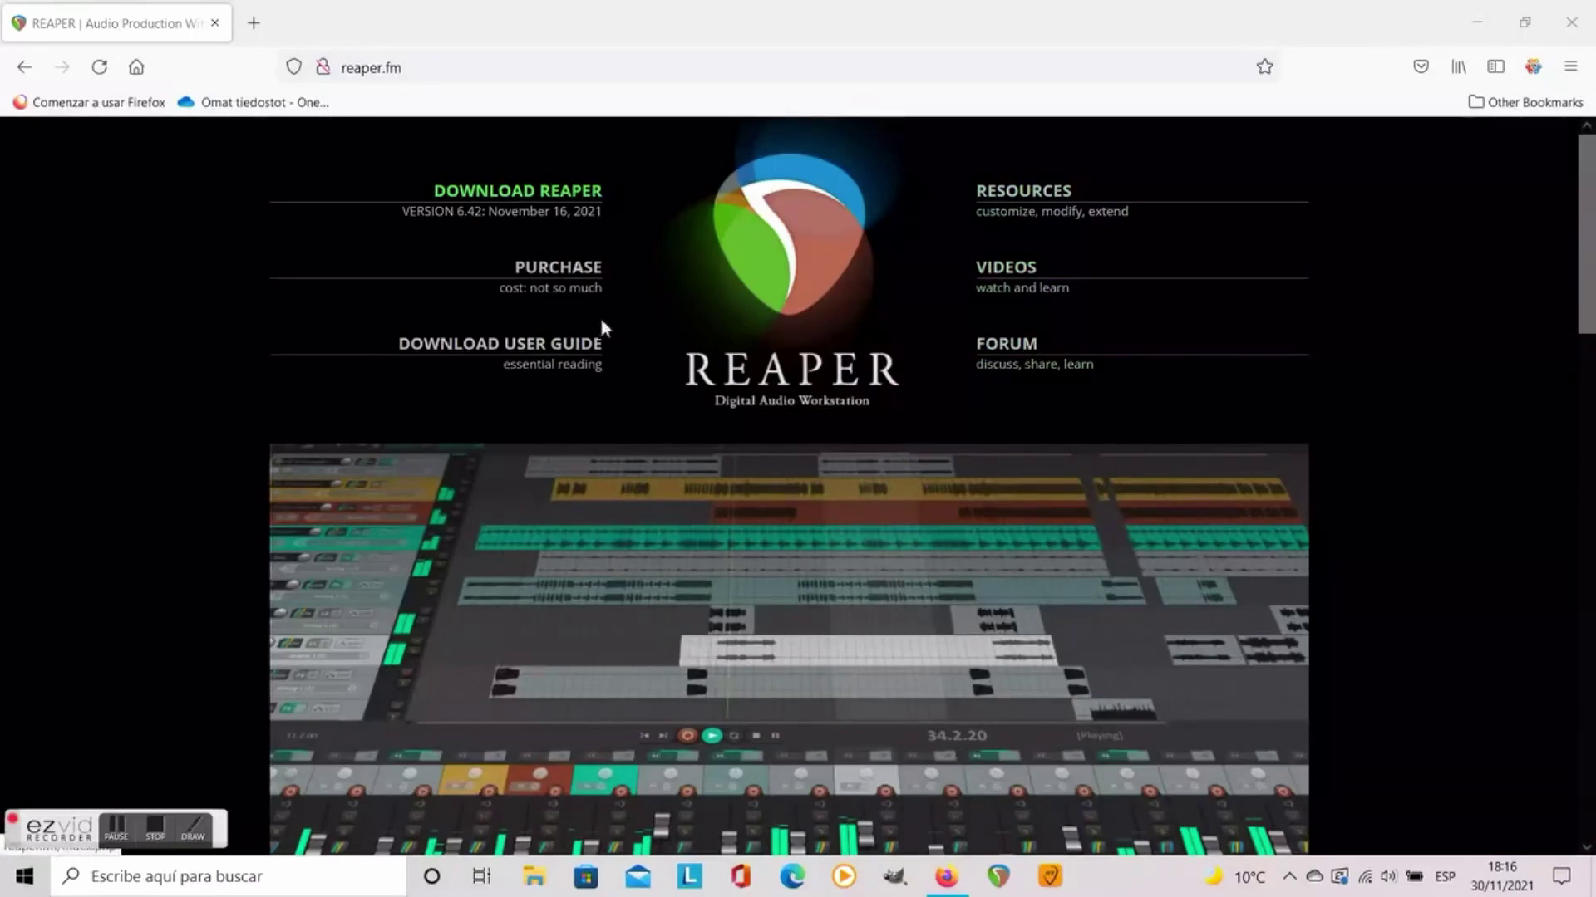
- Examine the REAPER license prices and purchase options, and return to the website's home page
click(571, 277)
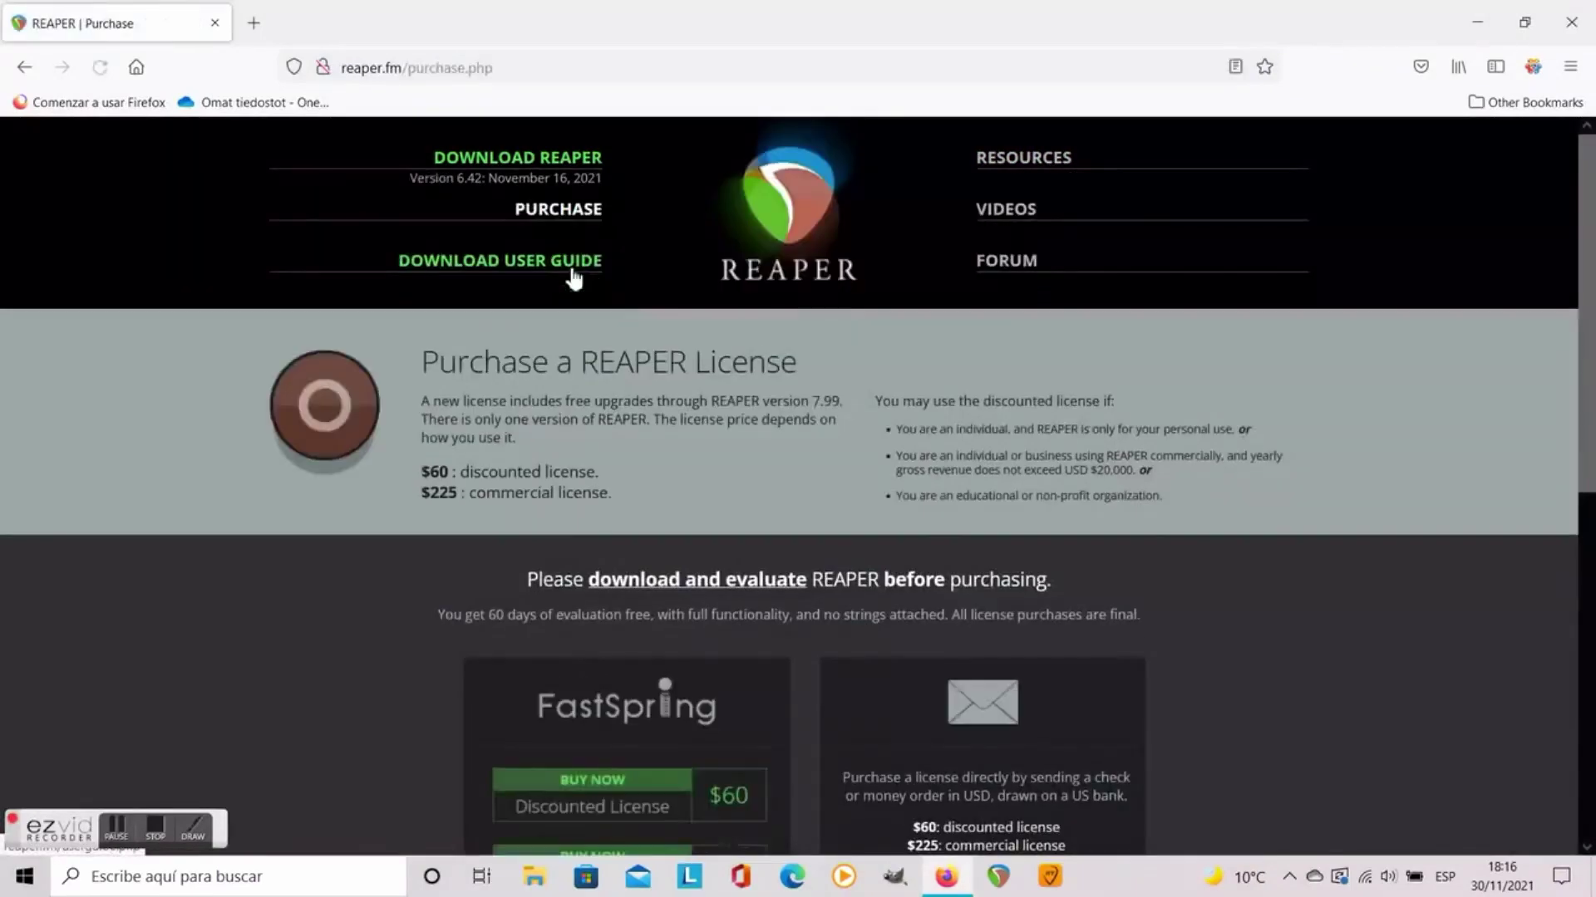
scroll(240, 470, down, 5)
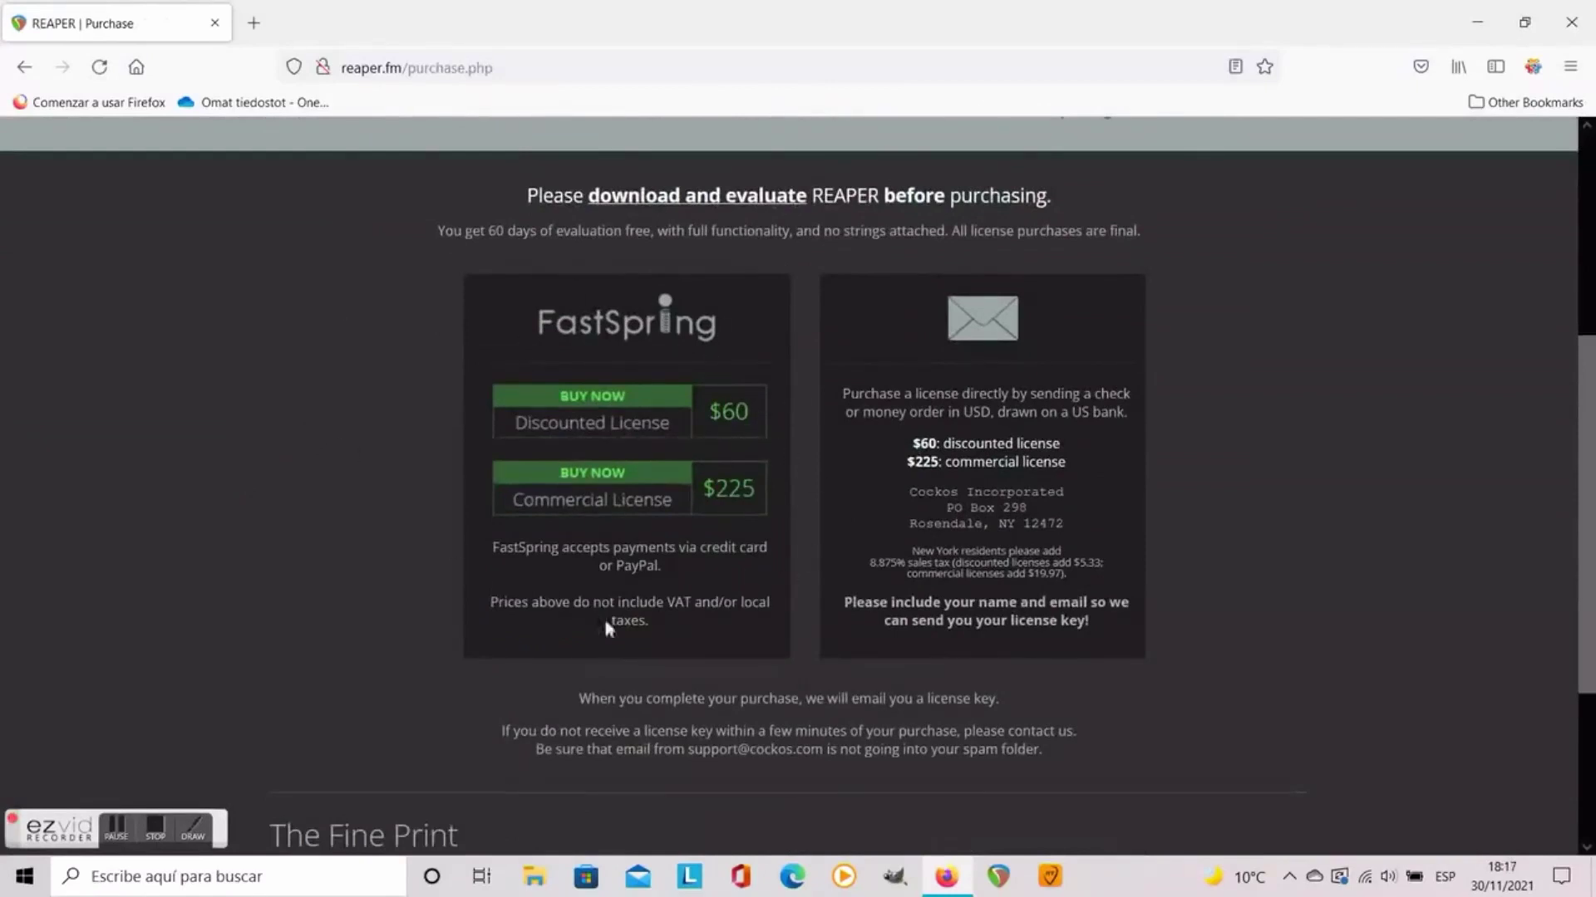
double_click(294, 428)
scroll(326, 552, up, 5)
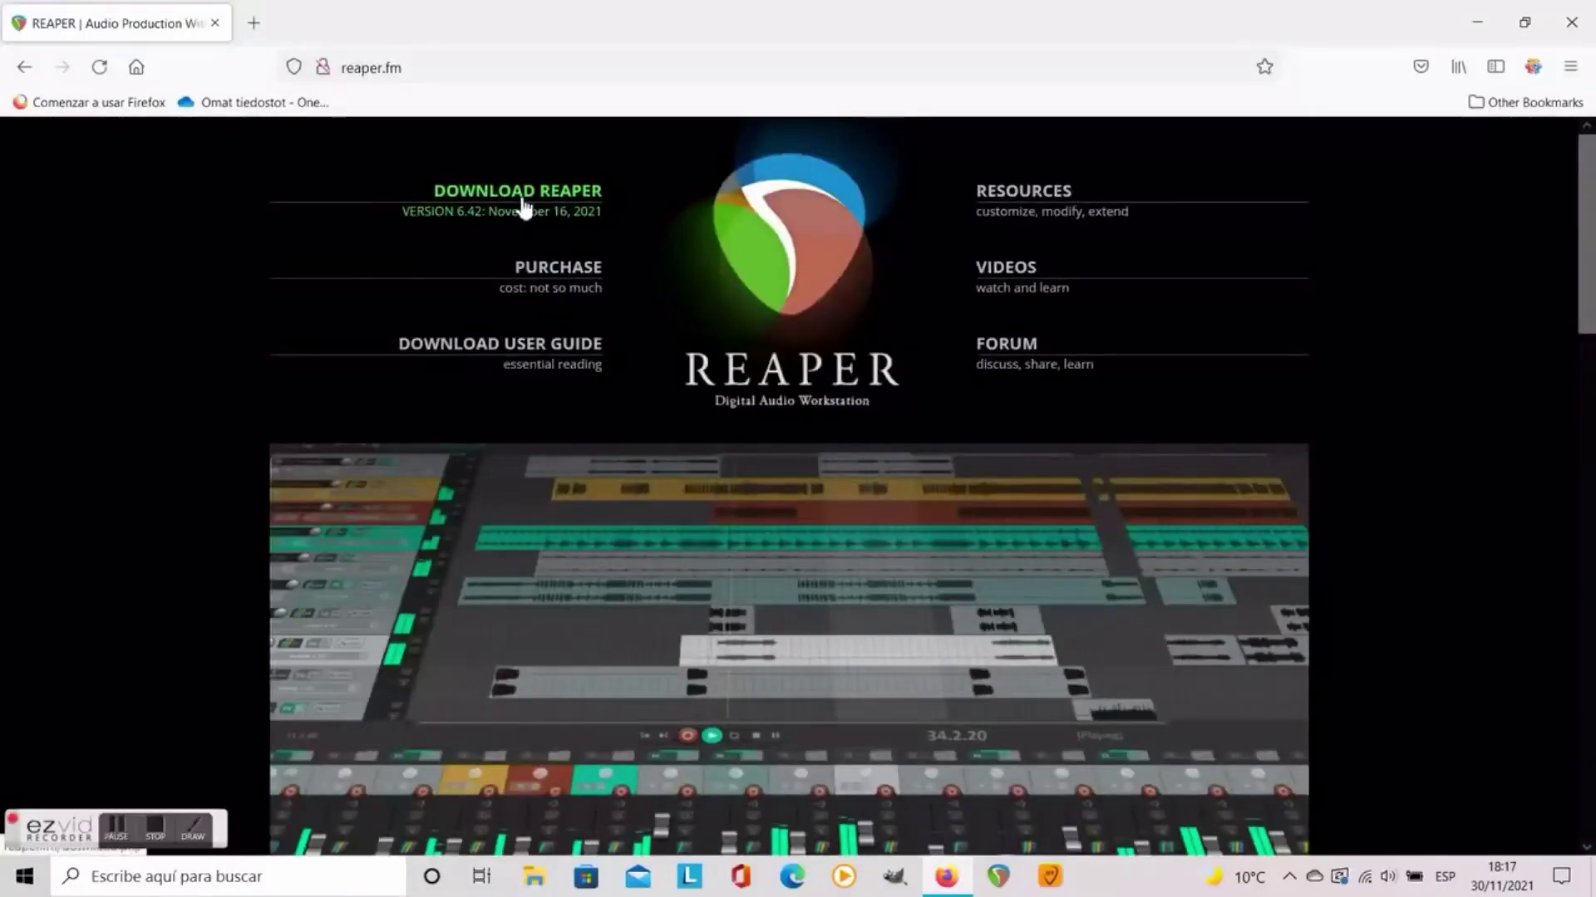
- Download the Windows 64-bit version of REAPER 6.42 and save the installer file
click(522, 204)
scroll(246, 351, down, 5)
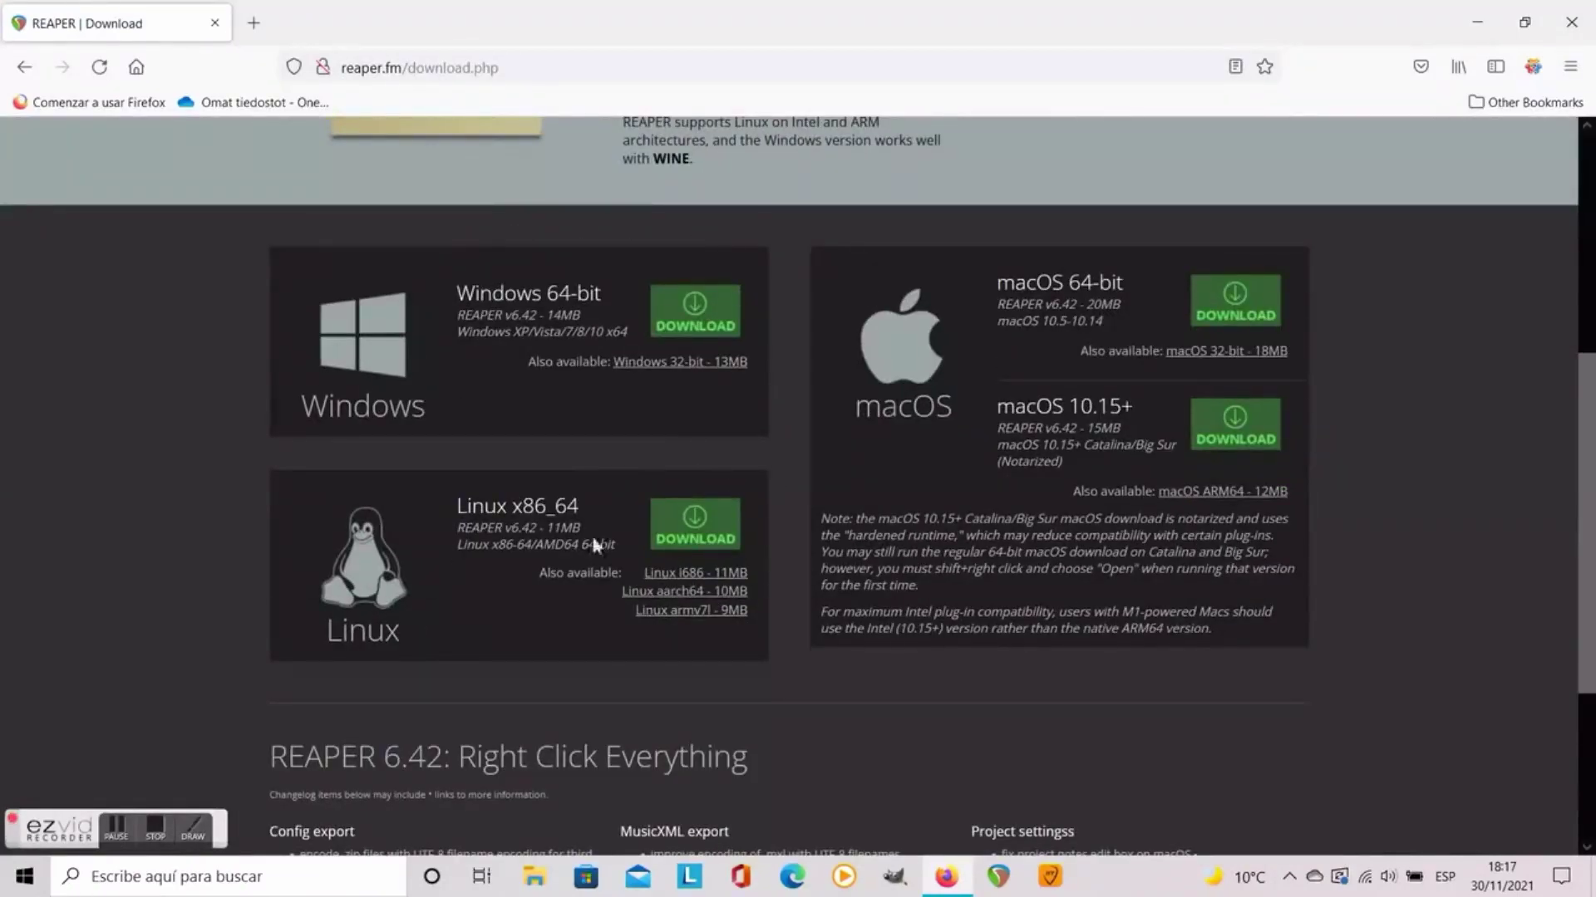
click(693, 325)
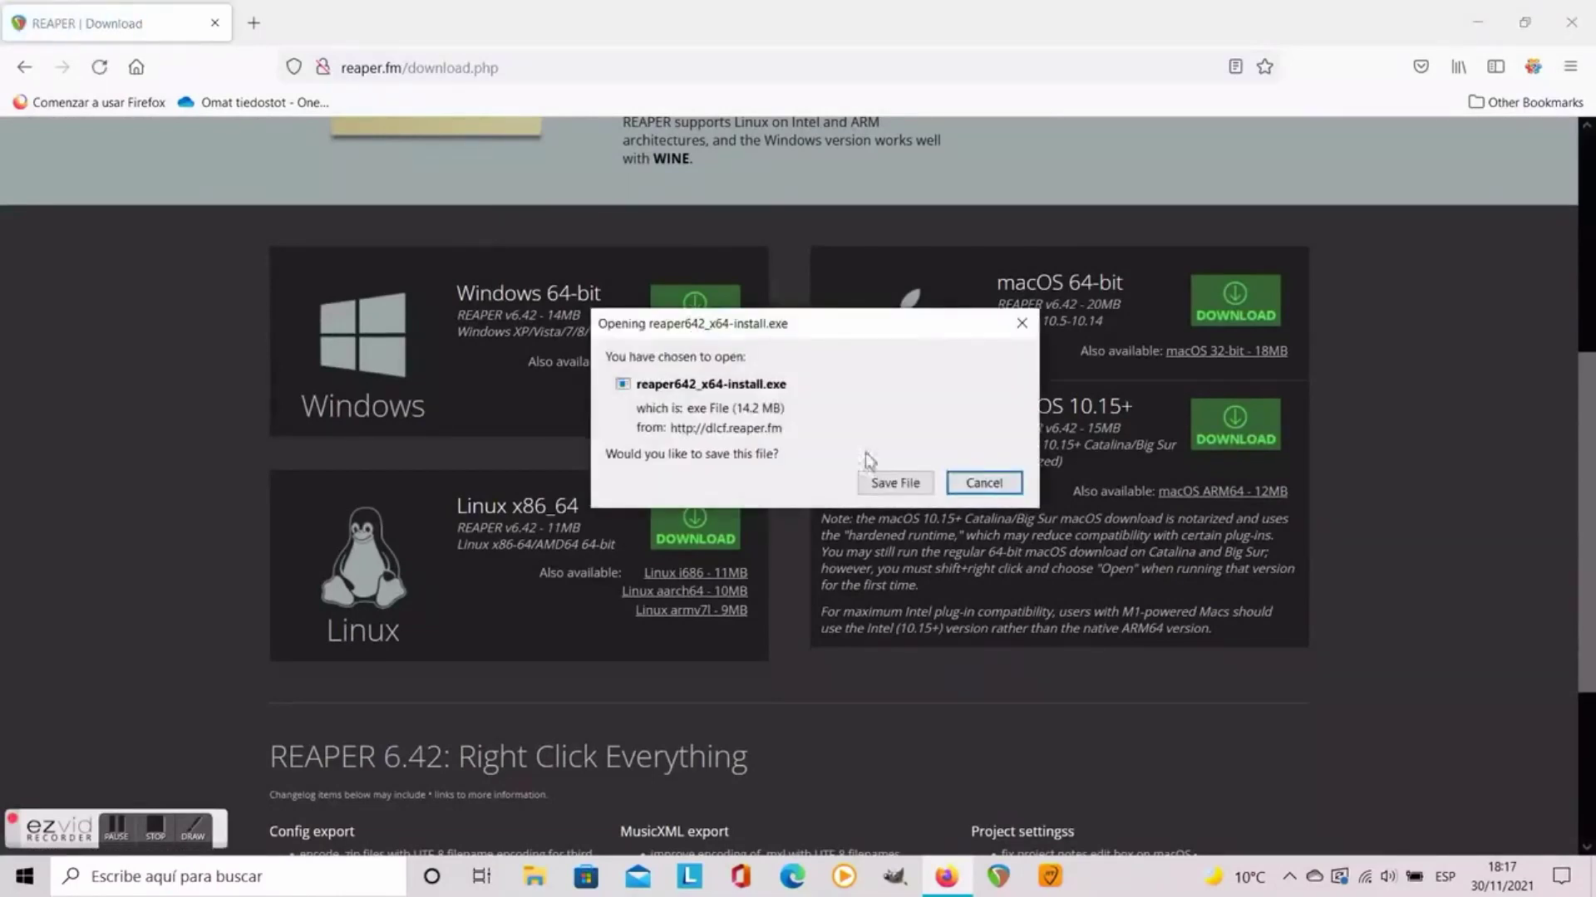
click(901, 484)
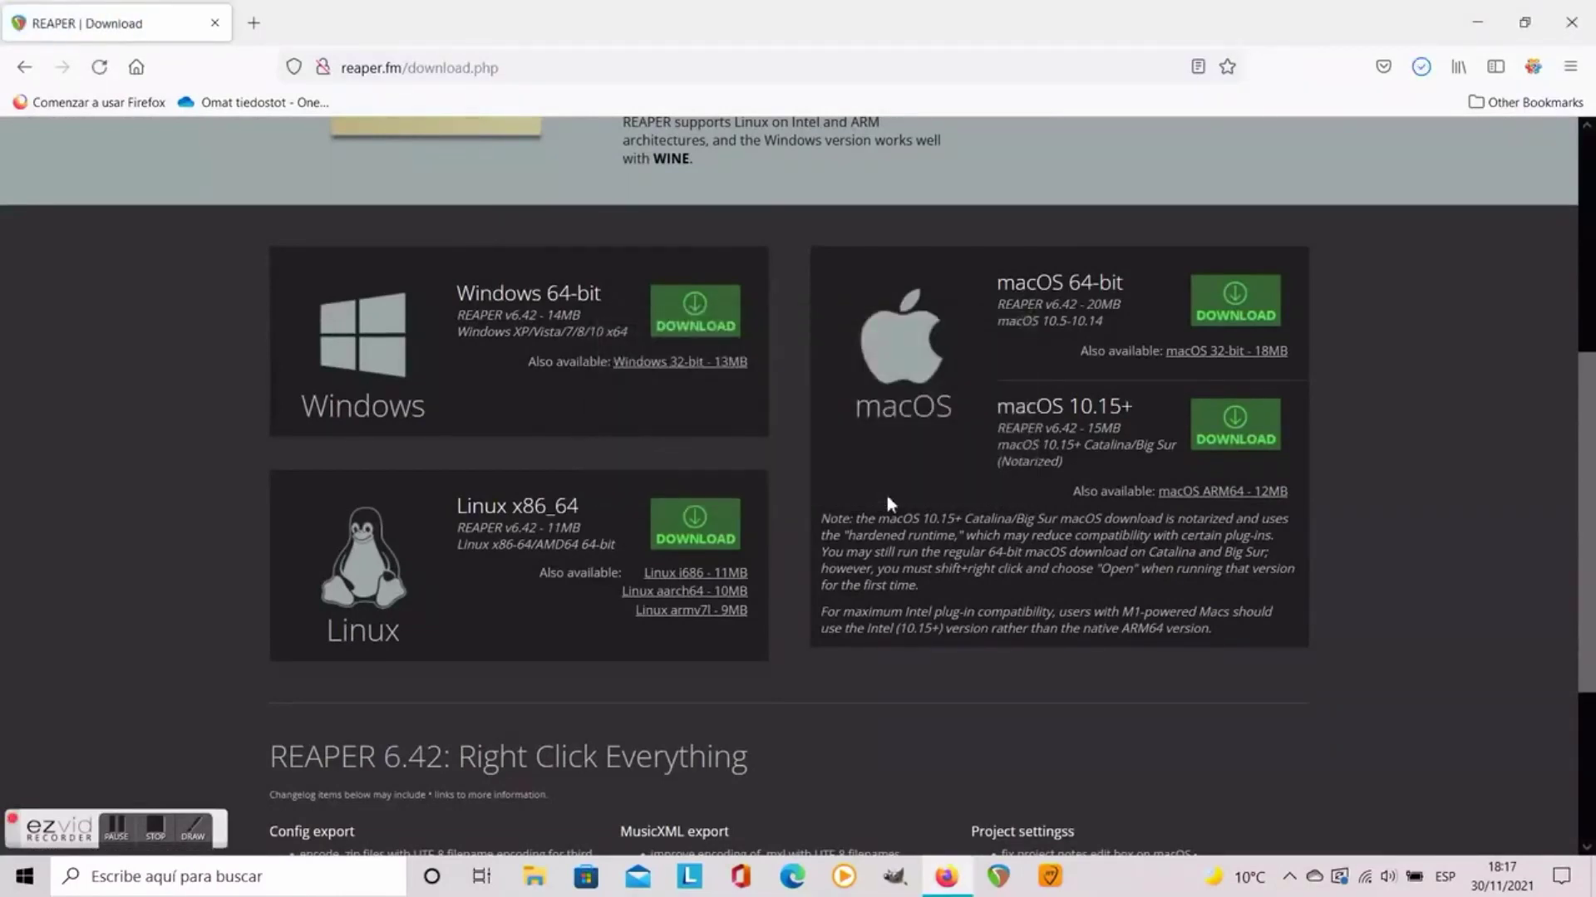
- Run the downloaded reaper642_x64-install.exe and quit the setup at the license agreement
click(1421, 73)
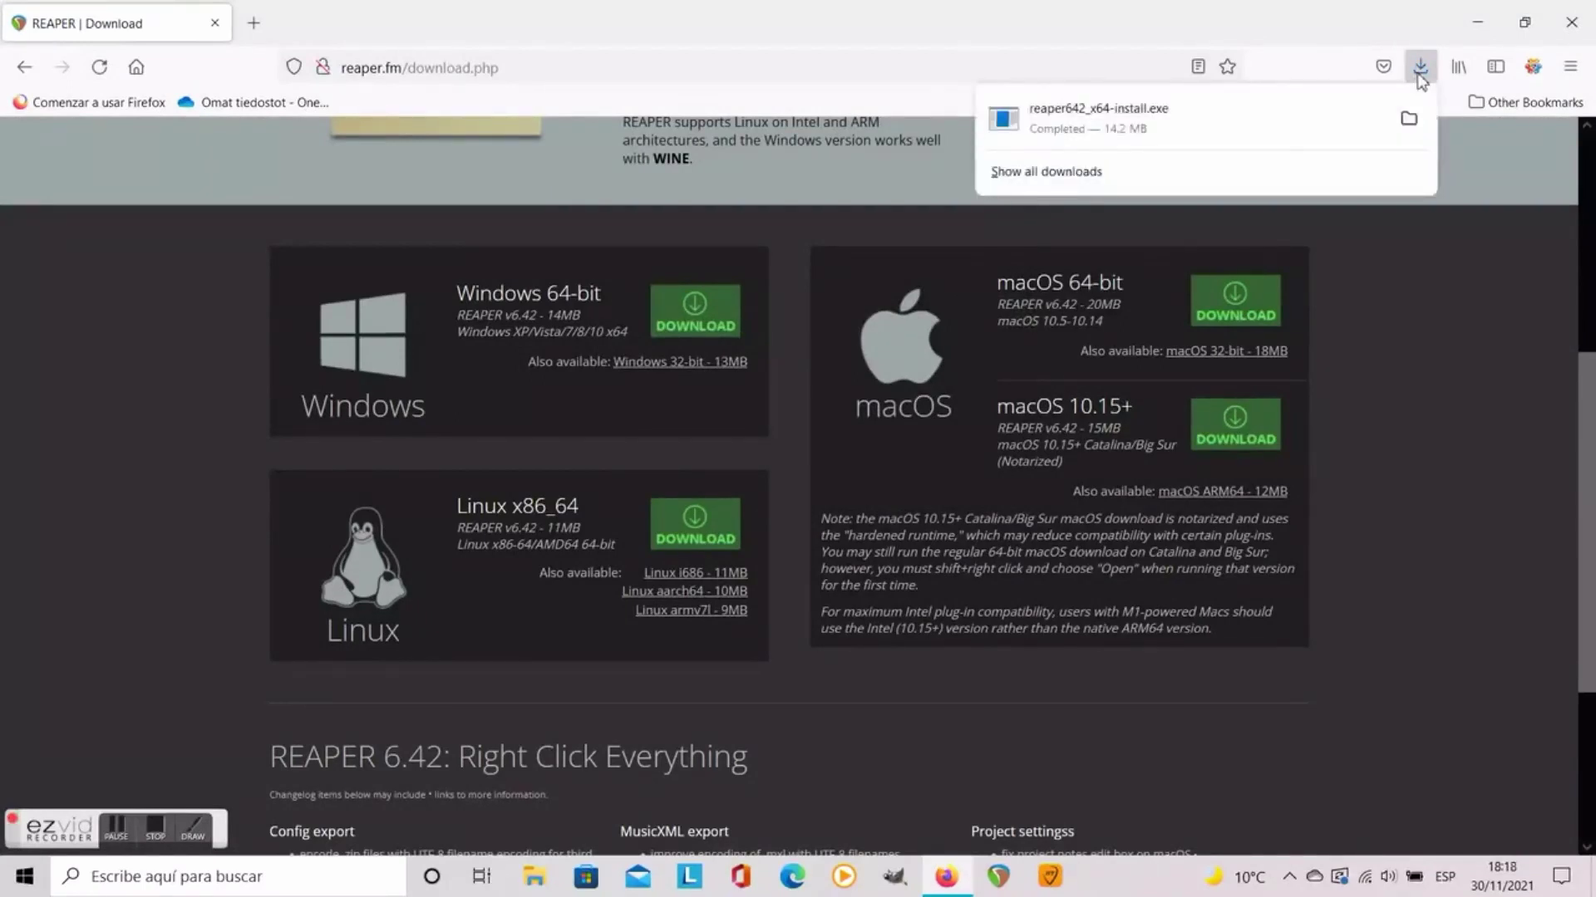
click(1221, 123)
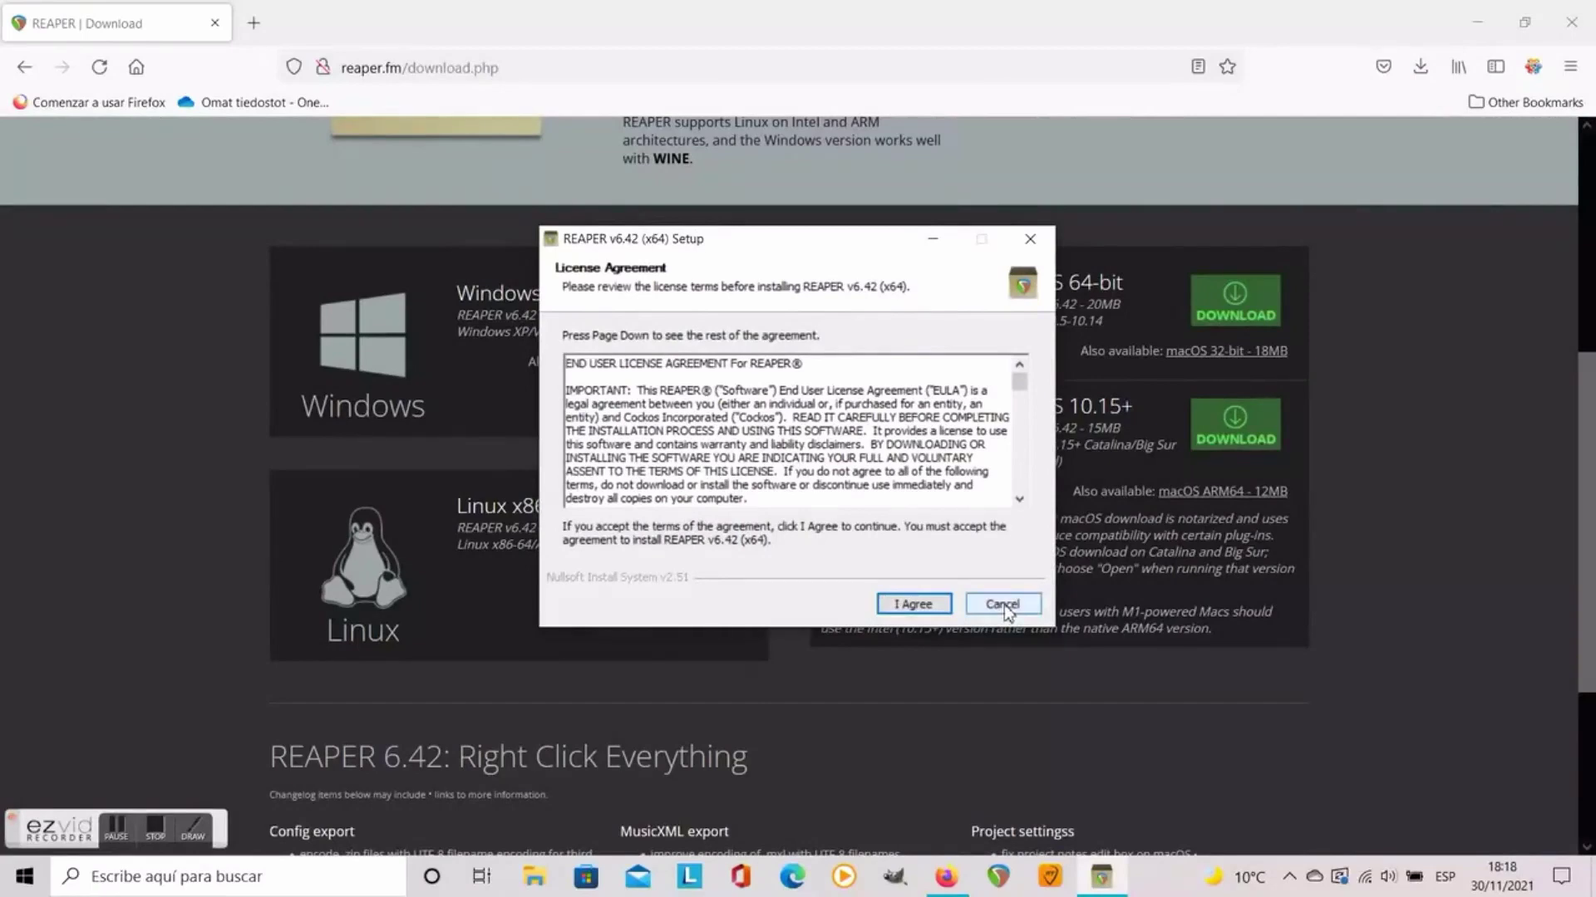
click(1002, 604)
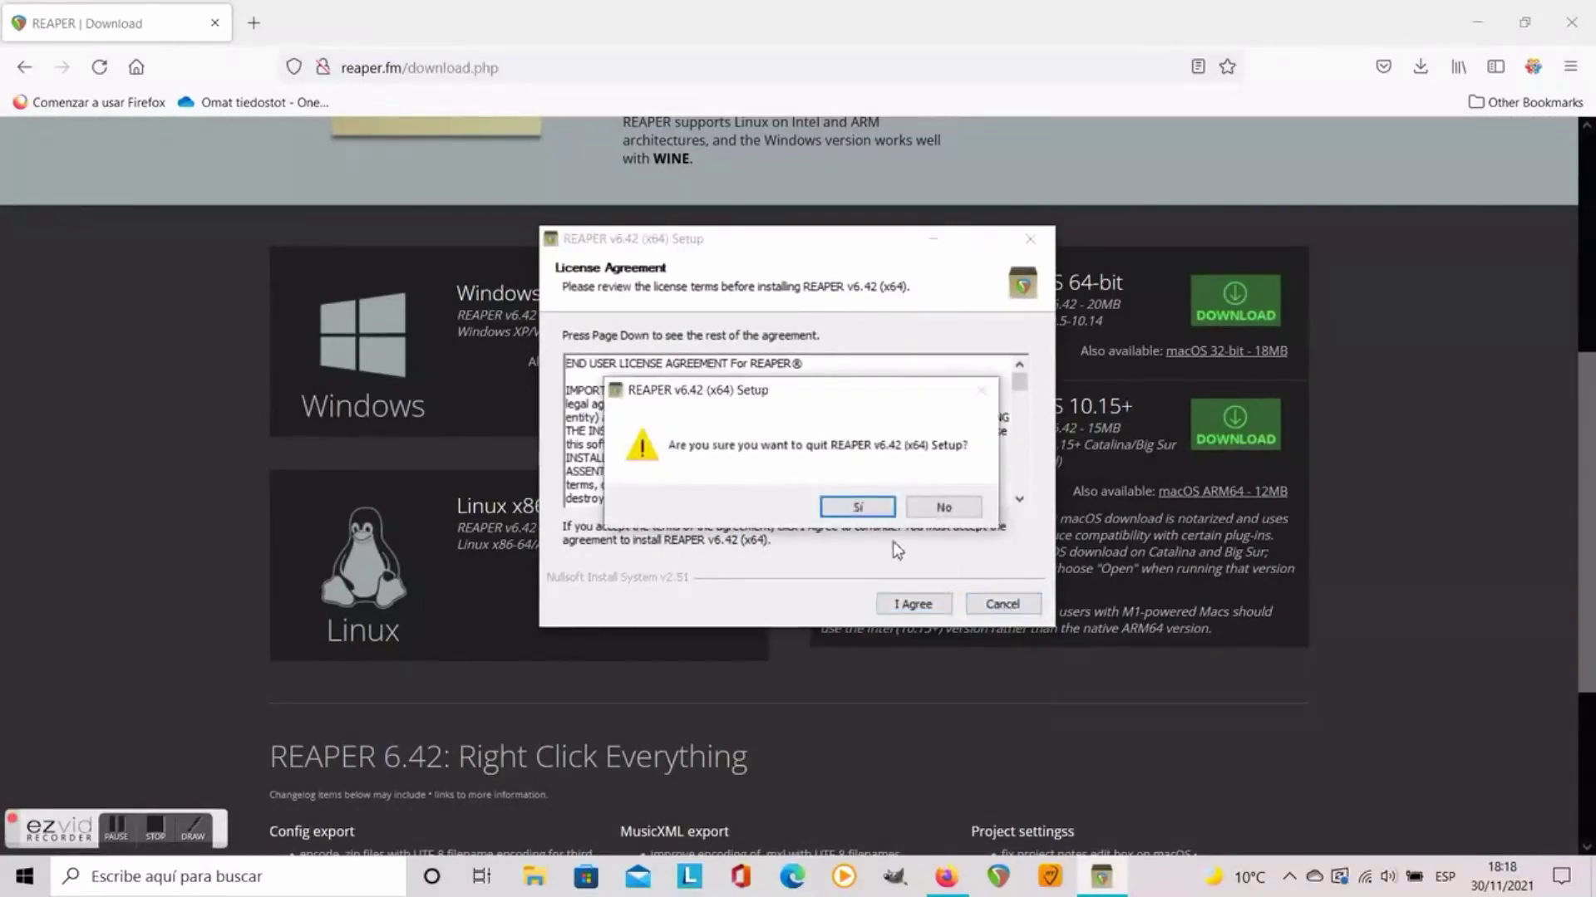
click(864, 508)
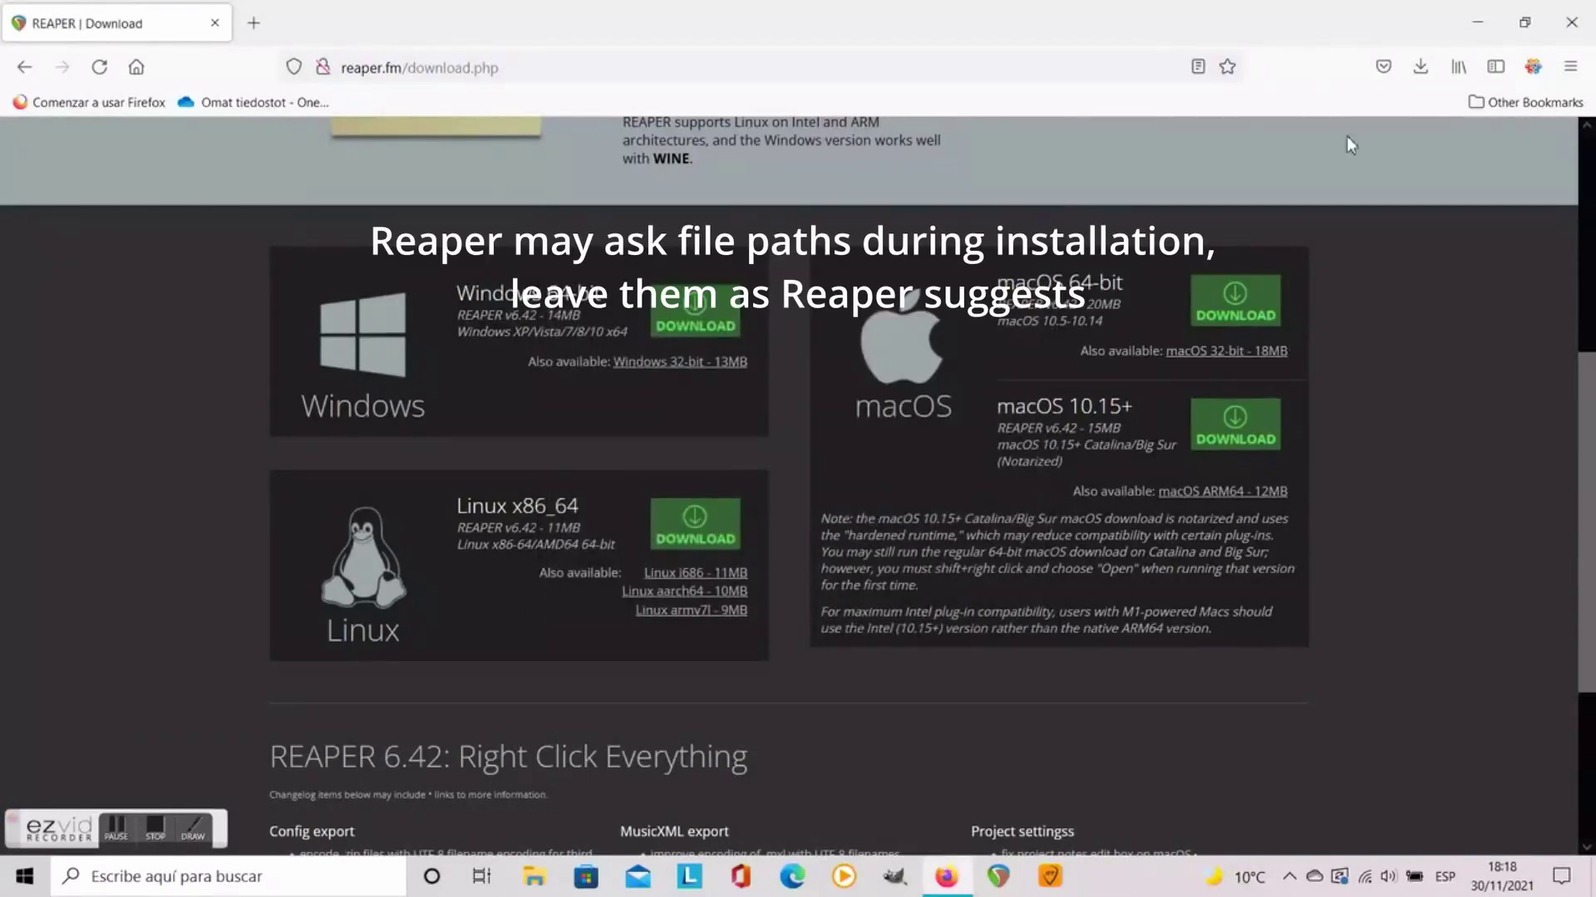
- Close the browser, switch to REAPER and create a new empty project
click(1573, 25)
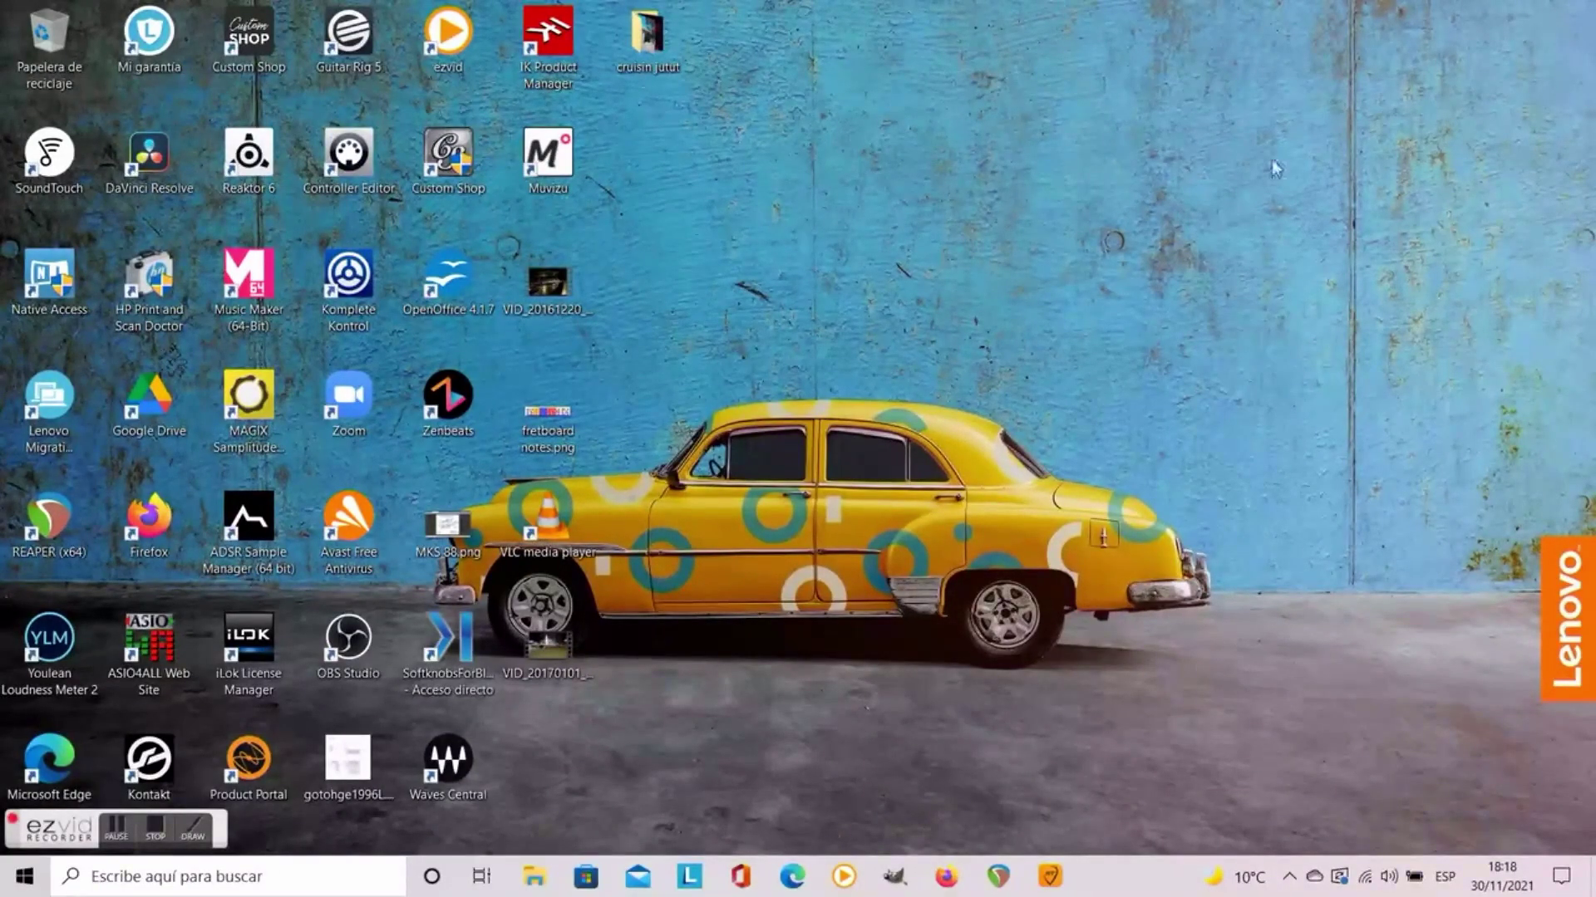
click(998, 877)
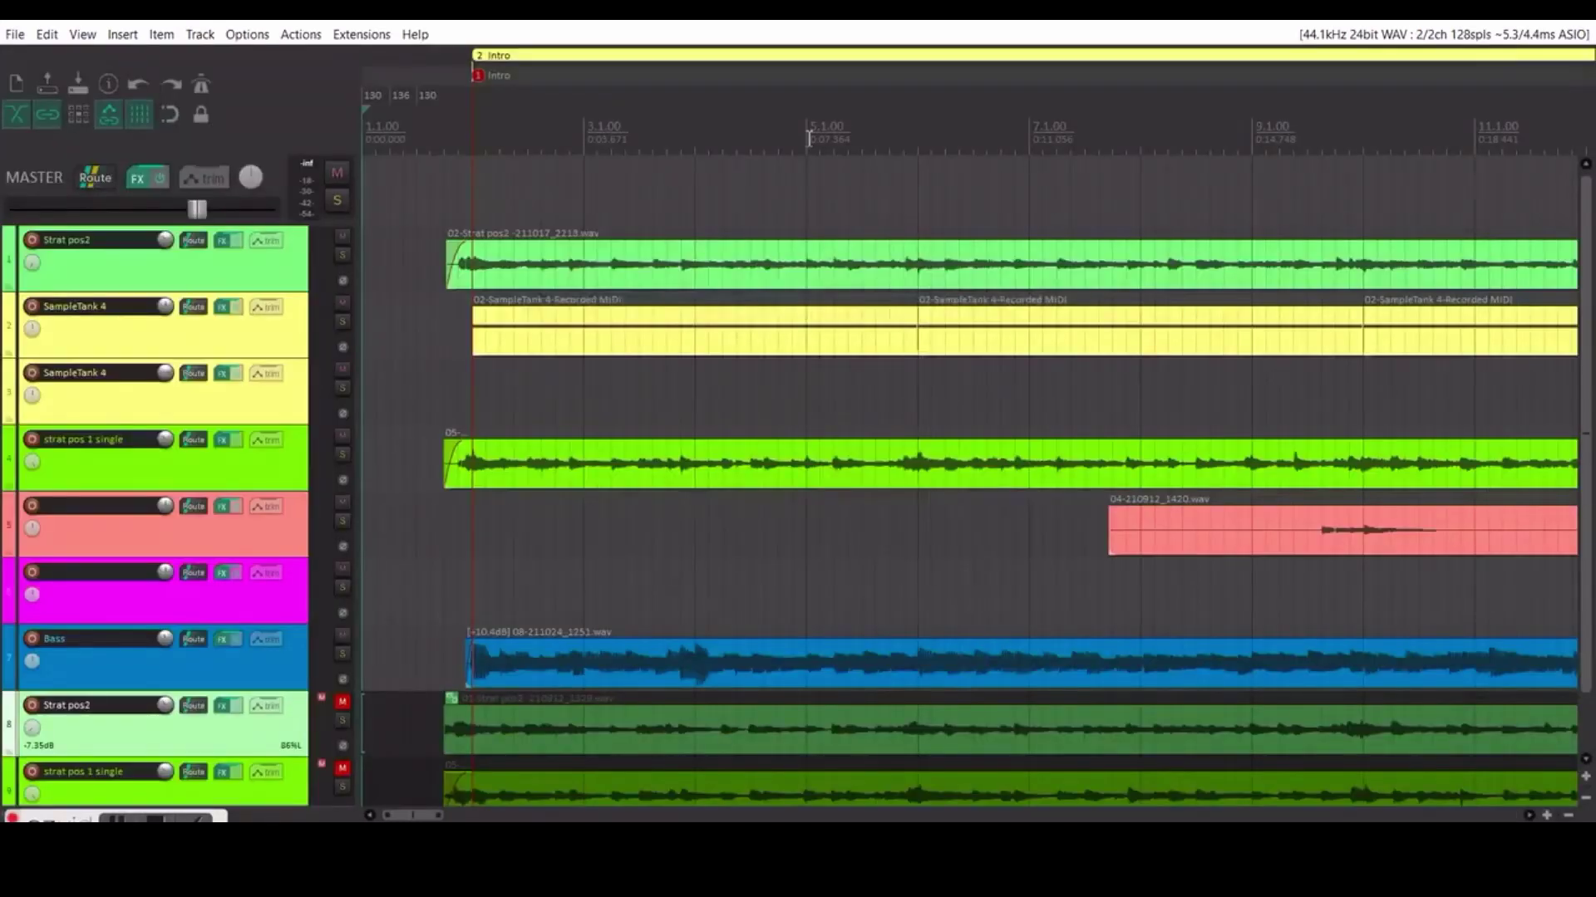
click(15, 34)
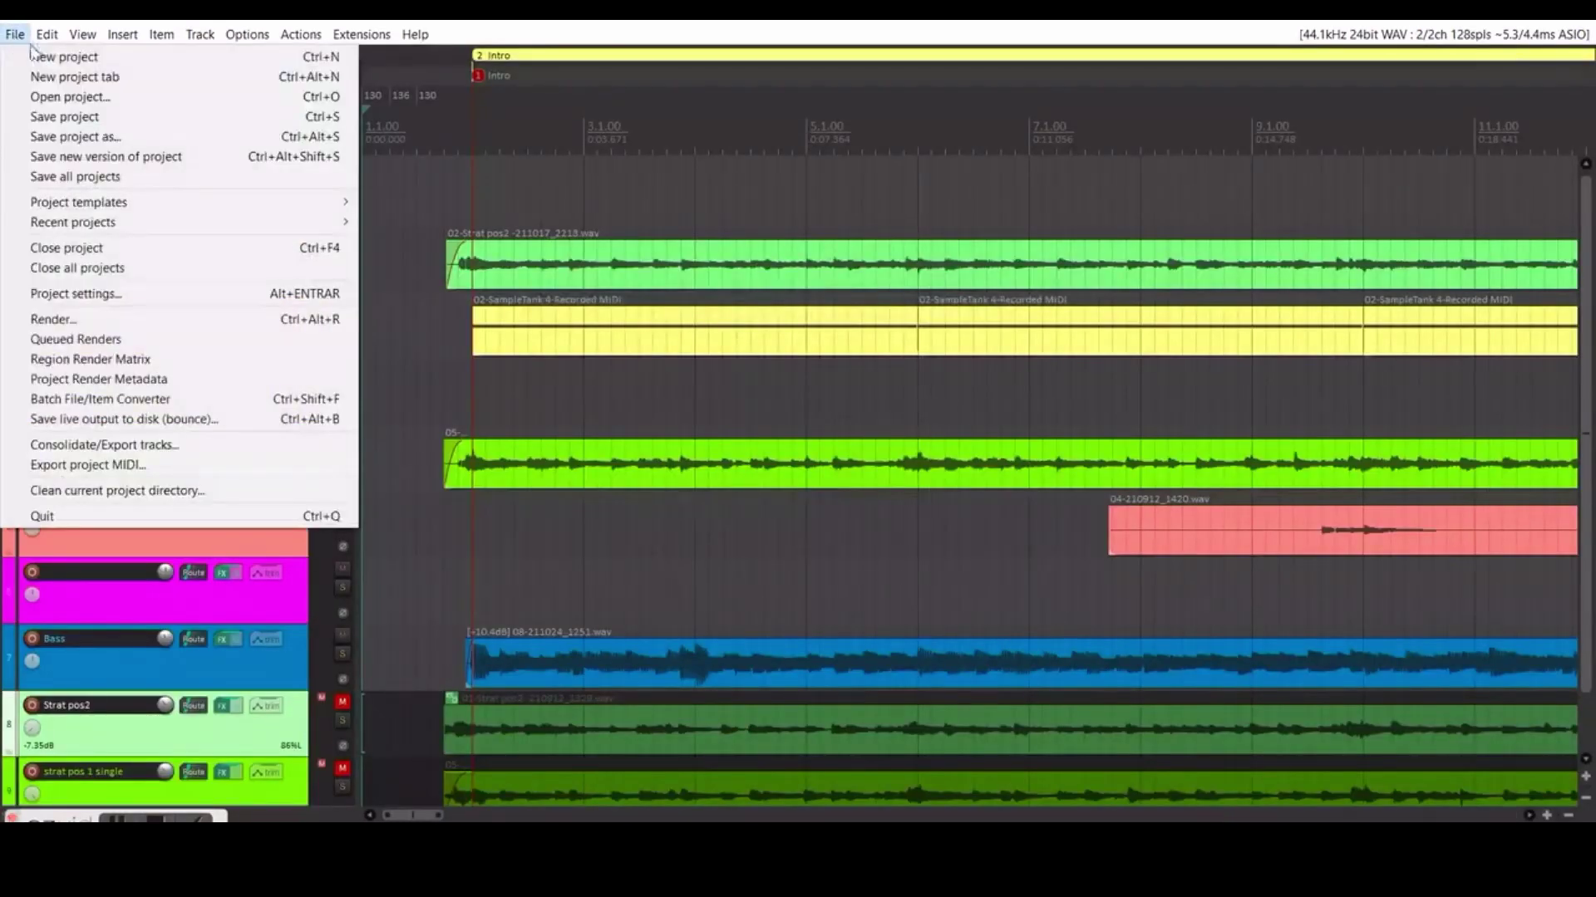
click(52, 57)
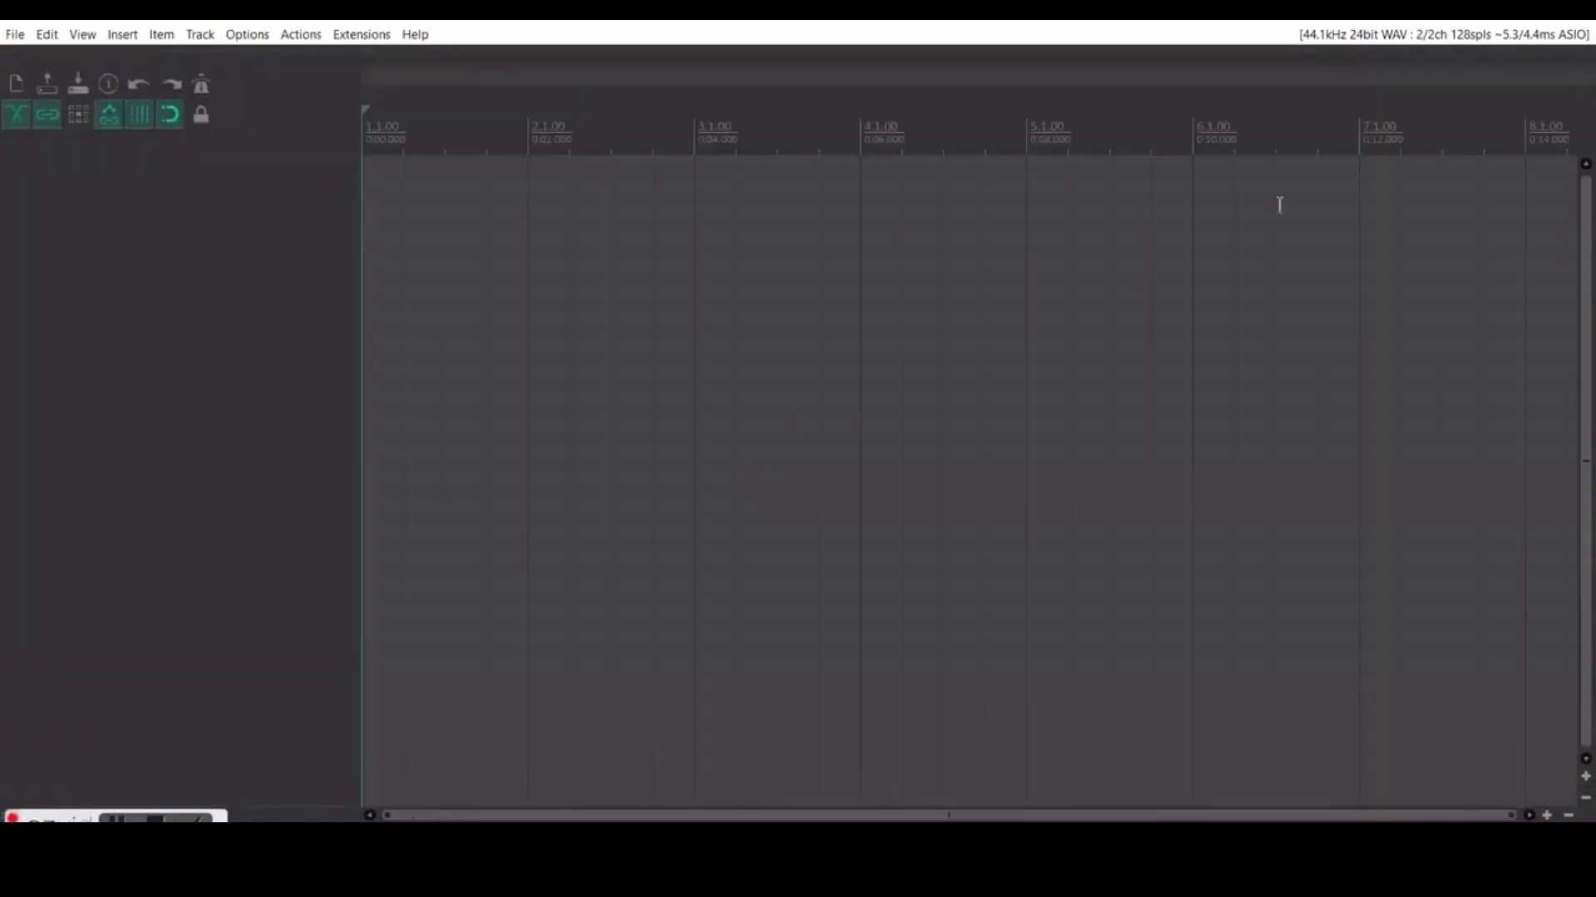
- Open the audio device settings in the preferences and choose ASIO as the audio system
click(1383, 36)
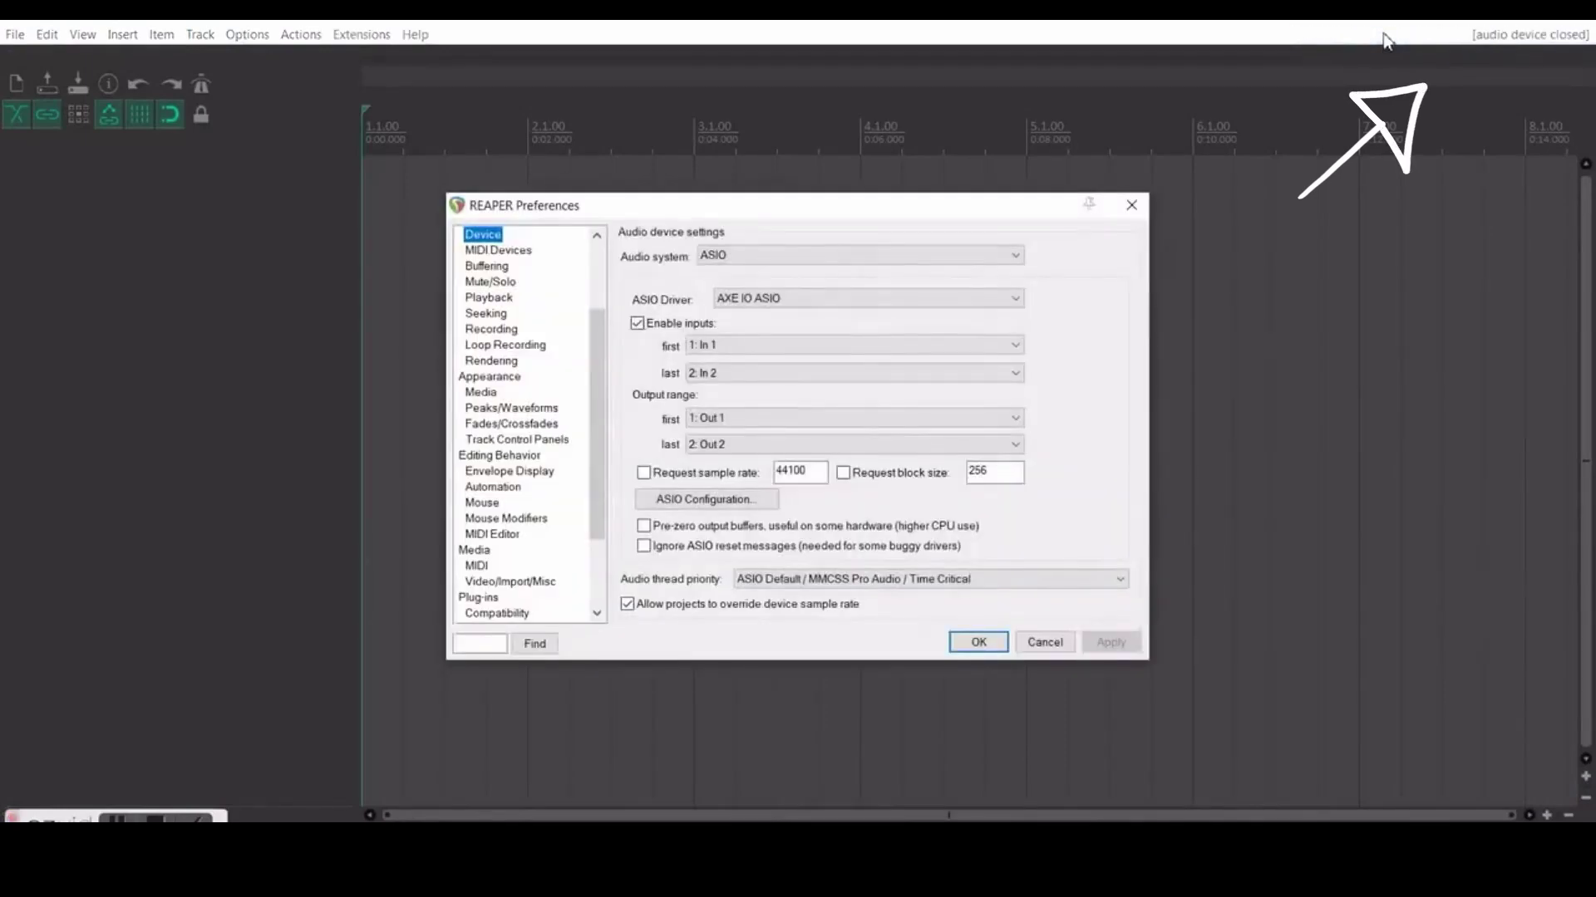
click(1132, 208)
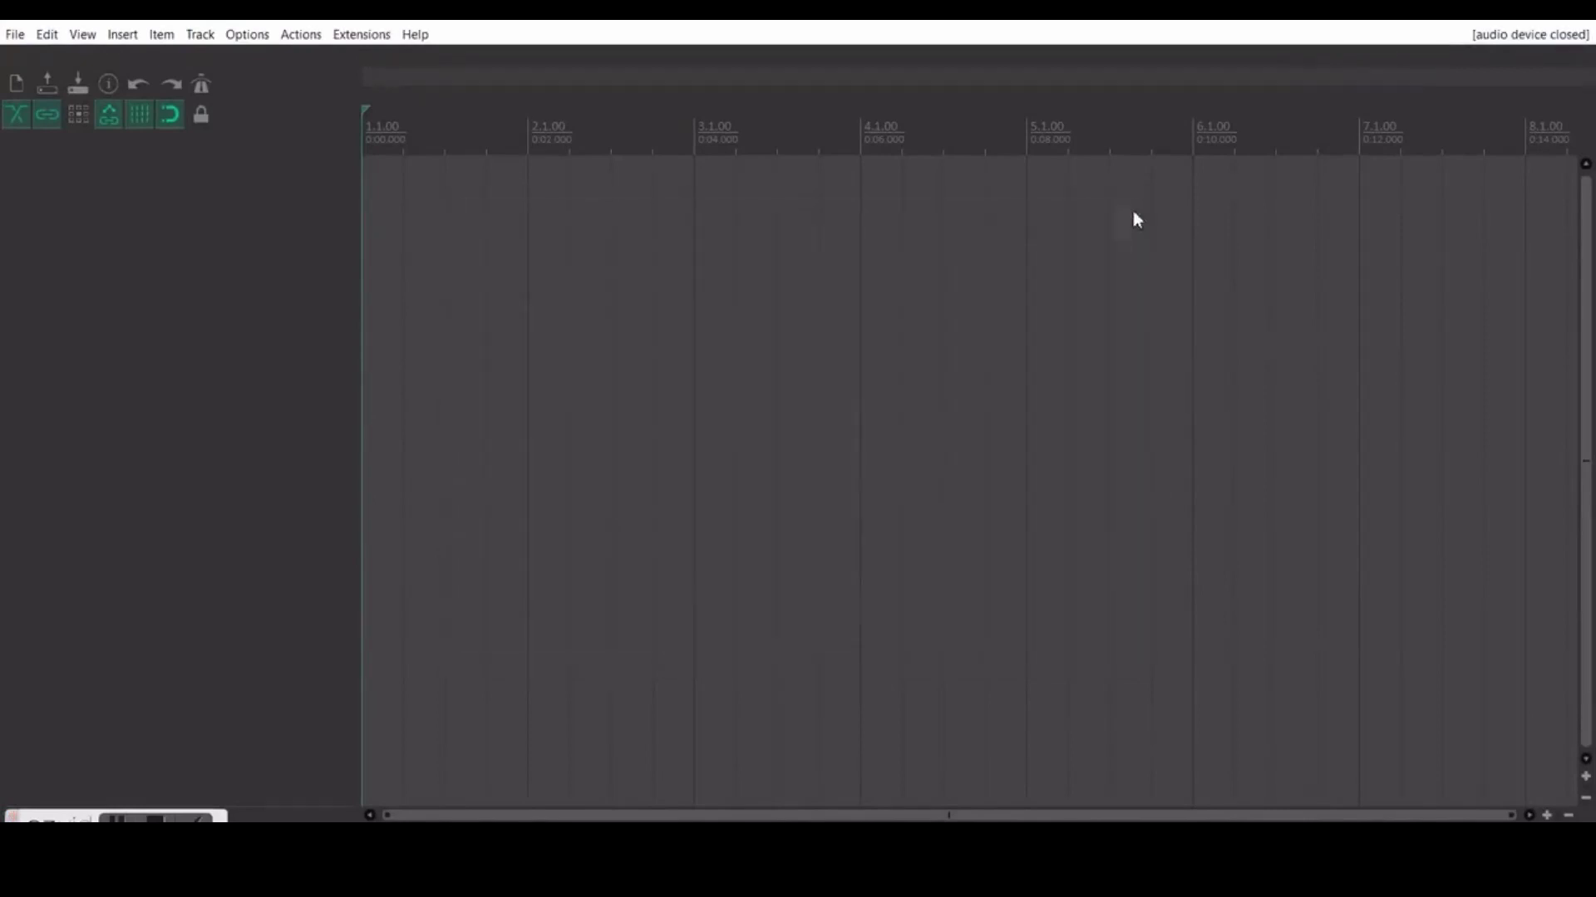
click(264, 37)
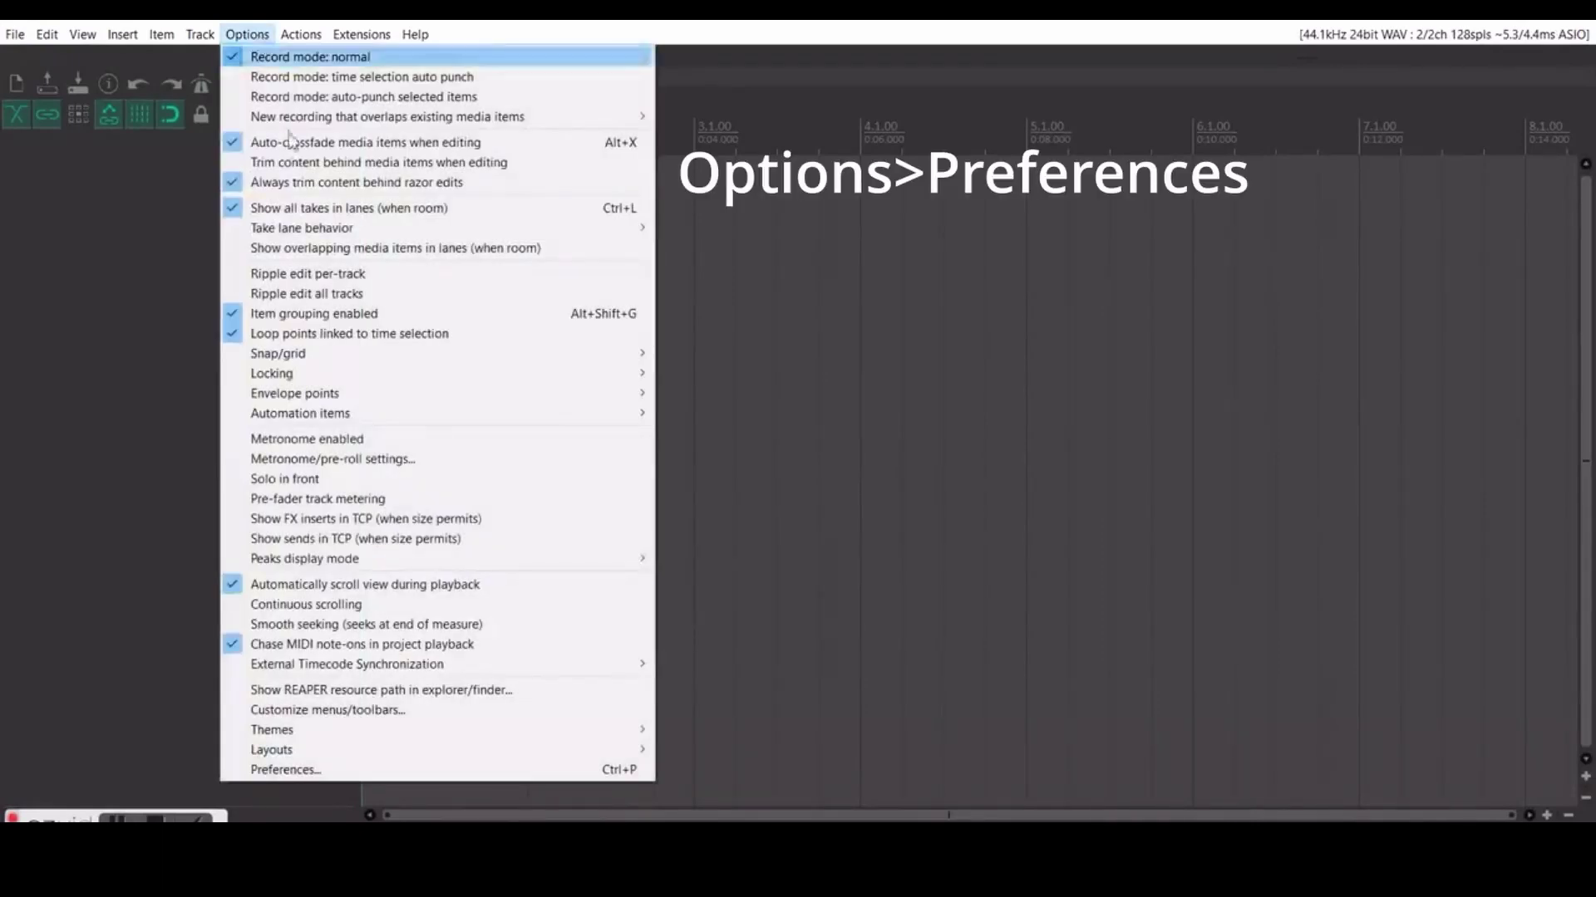
click(346, 773)
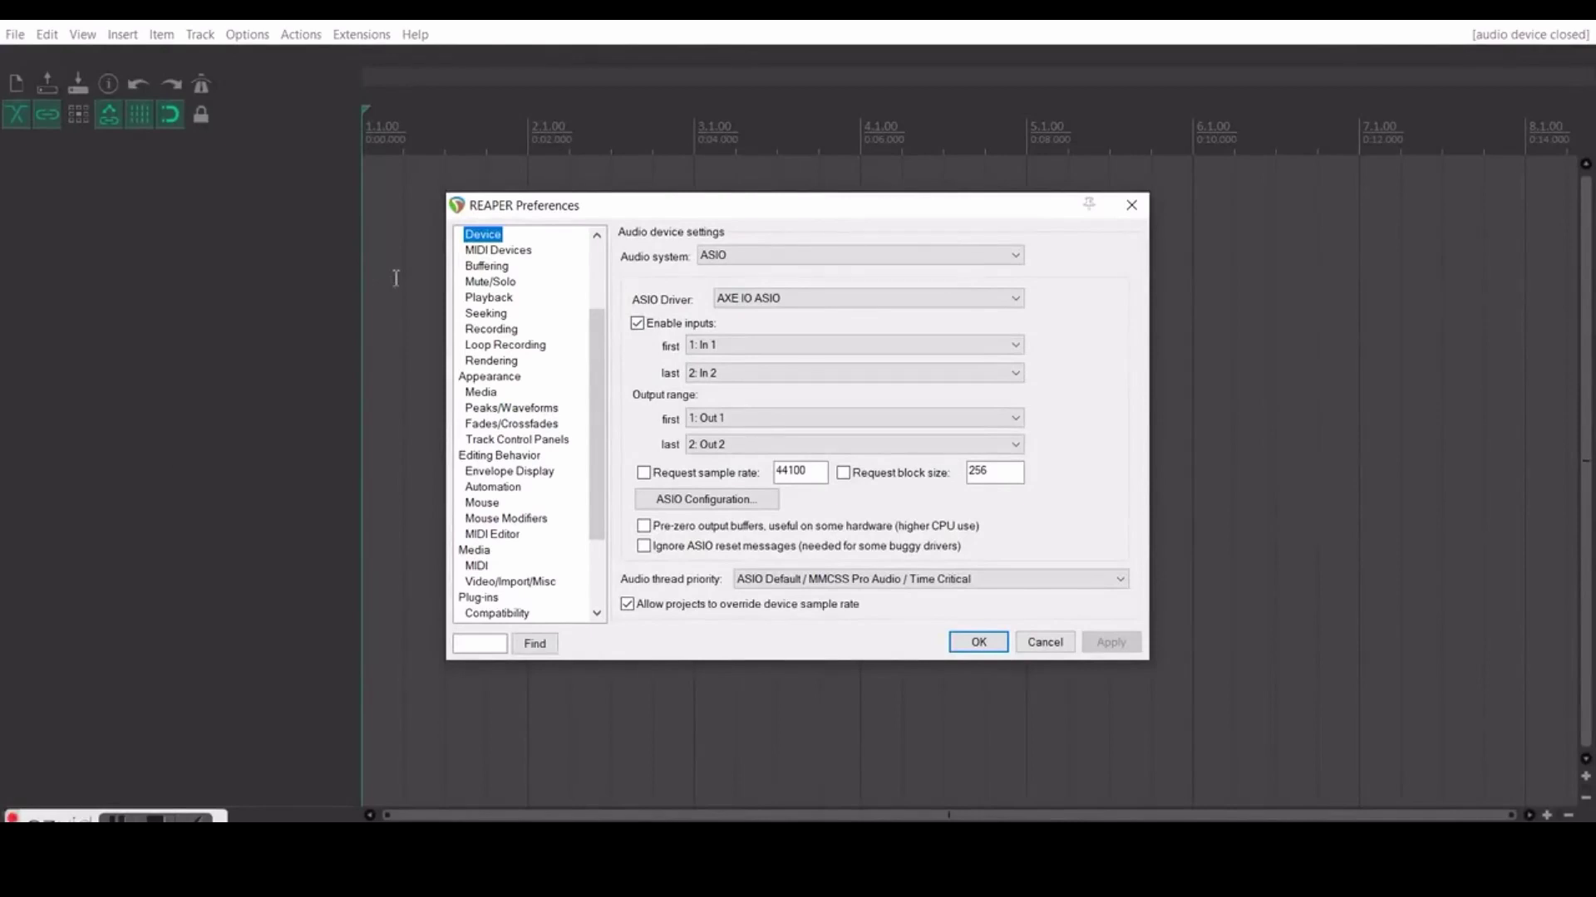
drag(595, 361, 600, 263)
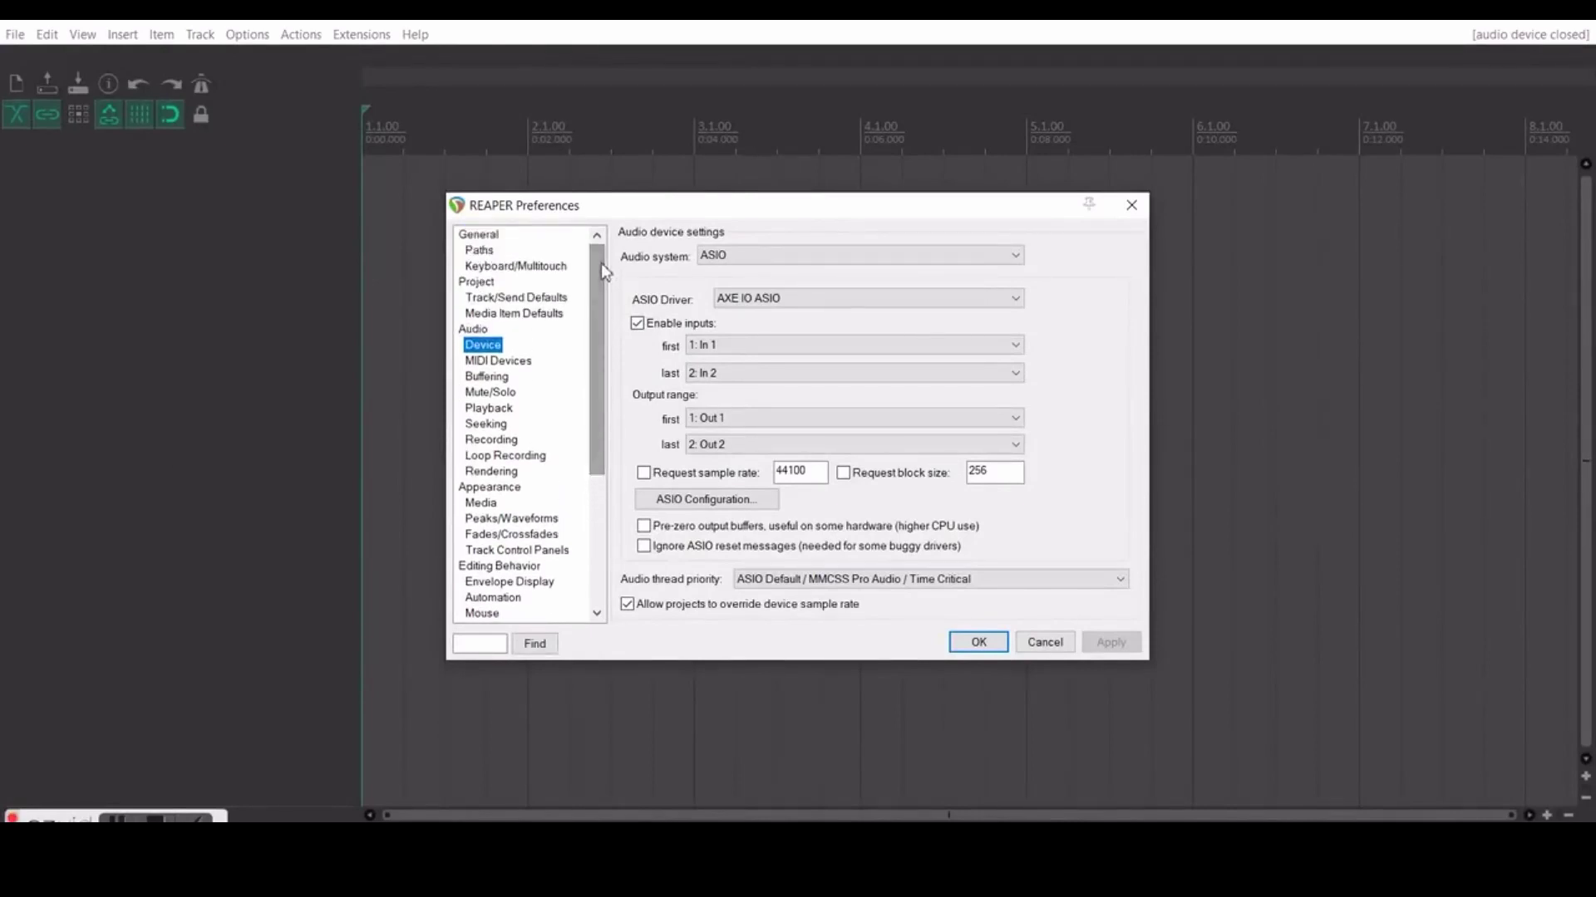
click(473, 331)
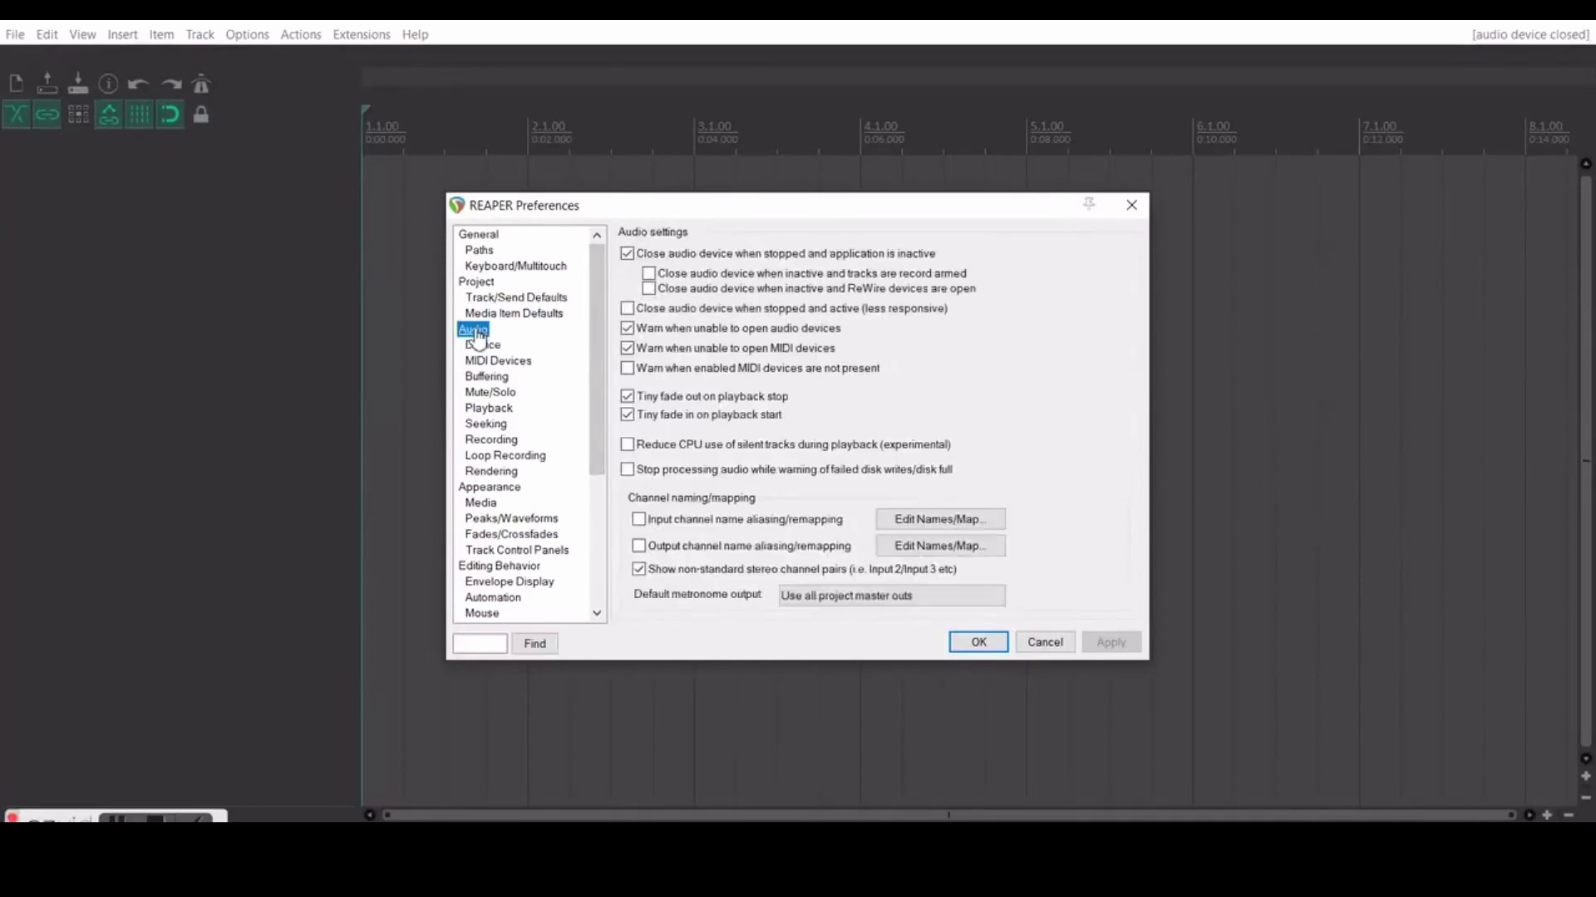
click(484, 345)
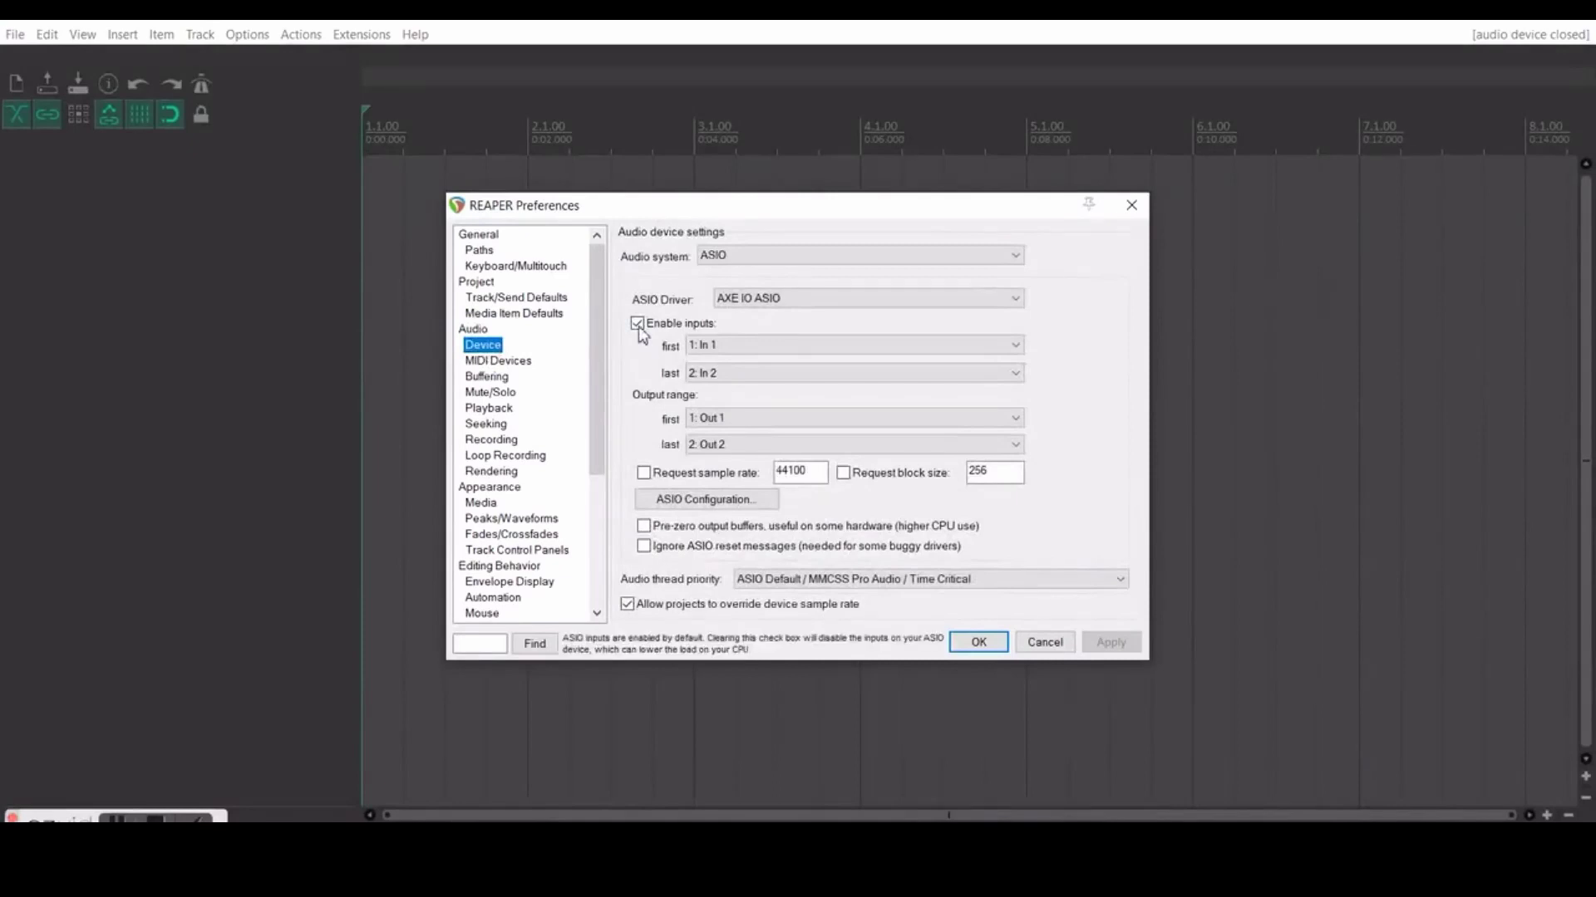
click(783, 262)
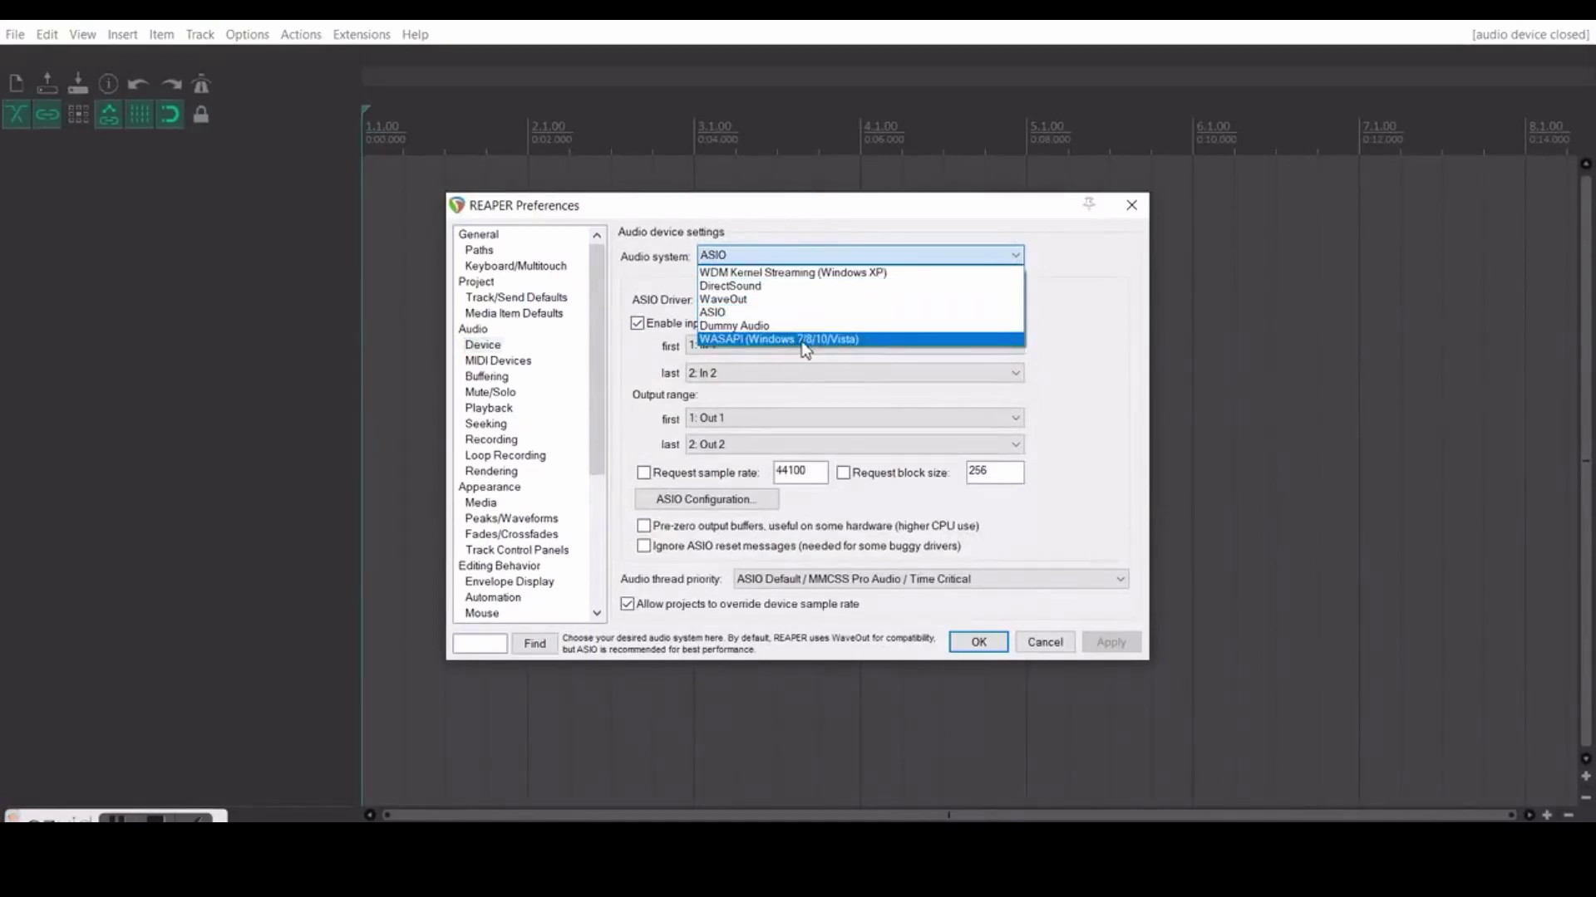
click(716, 313)
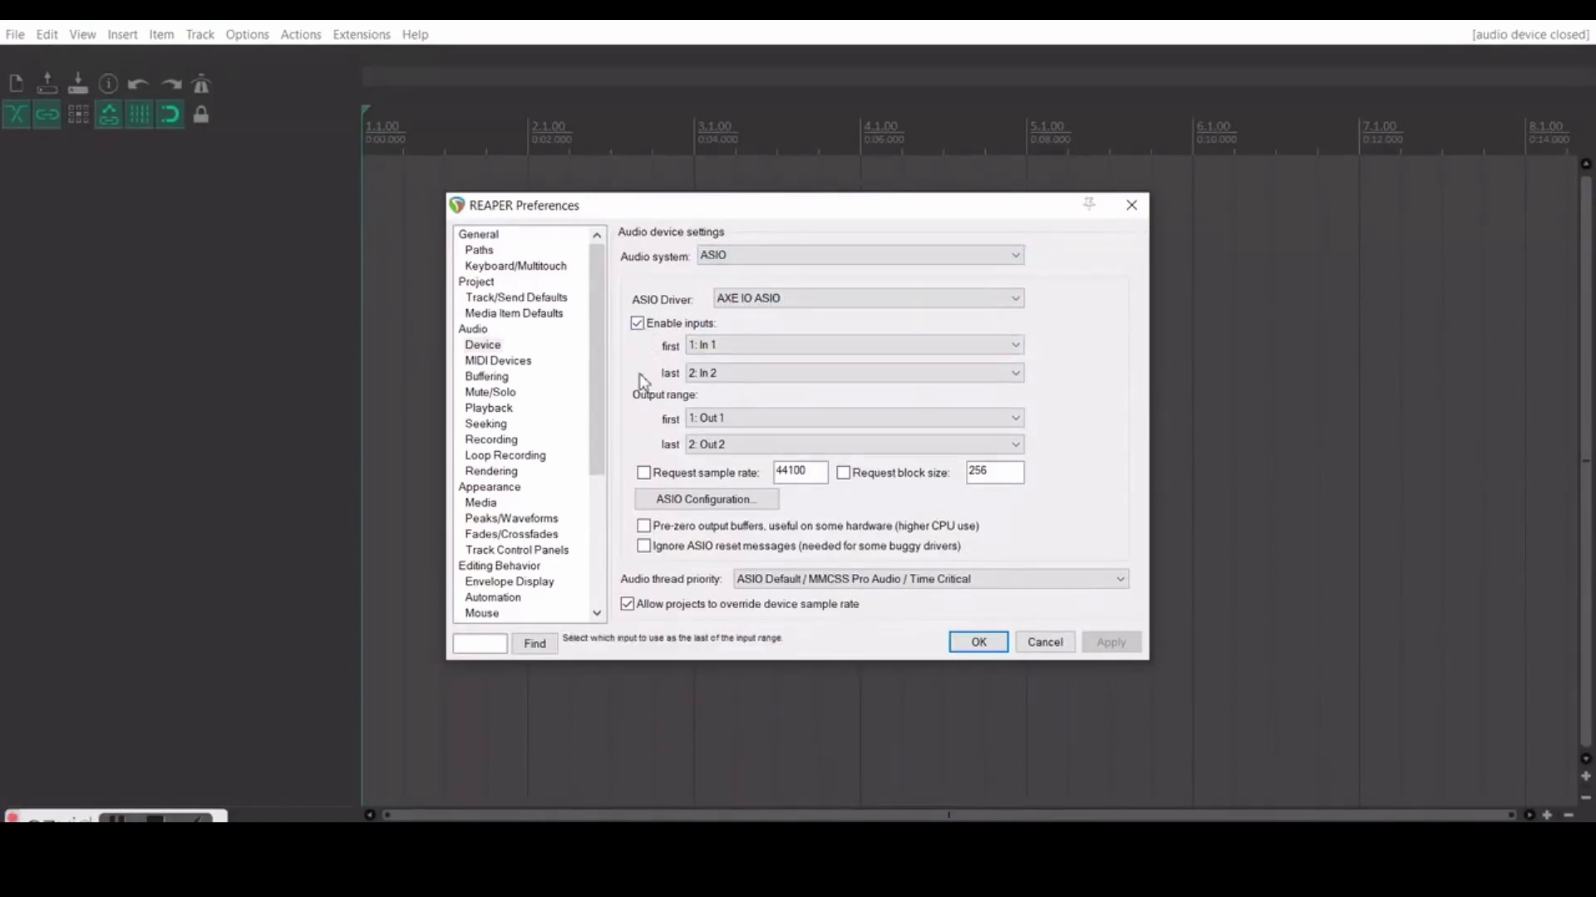
- Review the buffer size options in the AXE IO driver's ASIO configuration and accept the audio device preferences
click(705, 502)
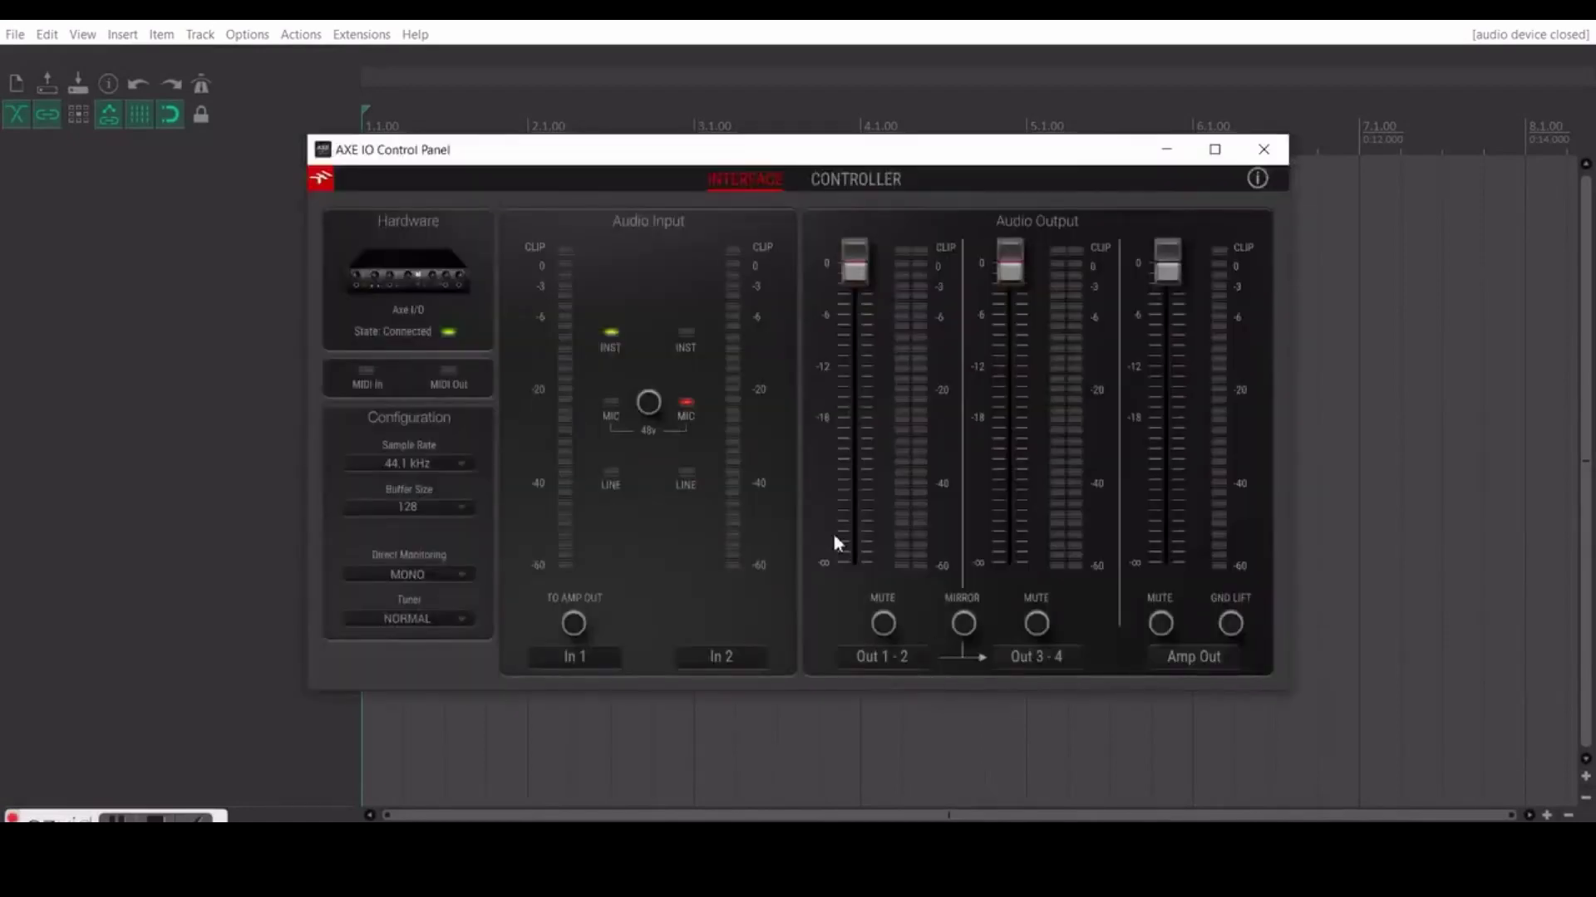
click(1256, 163)
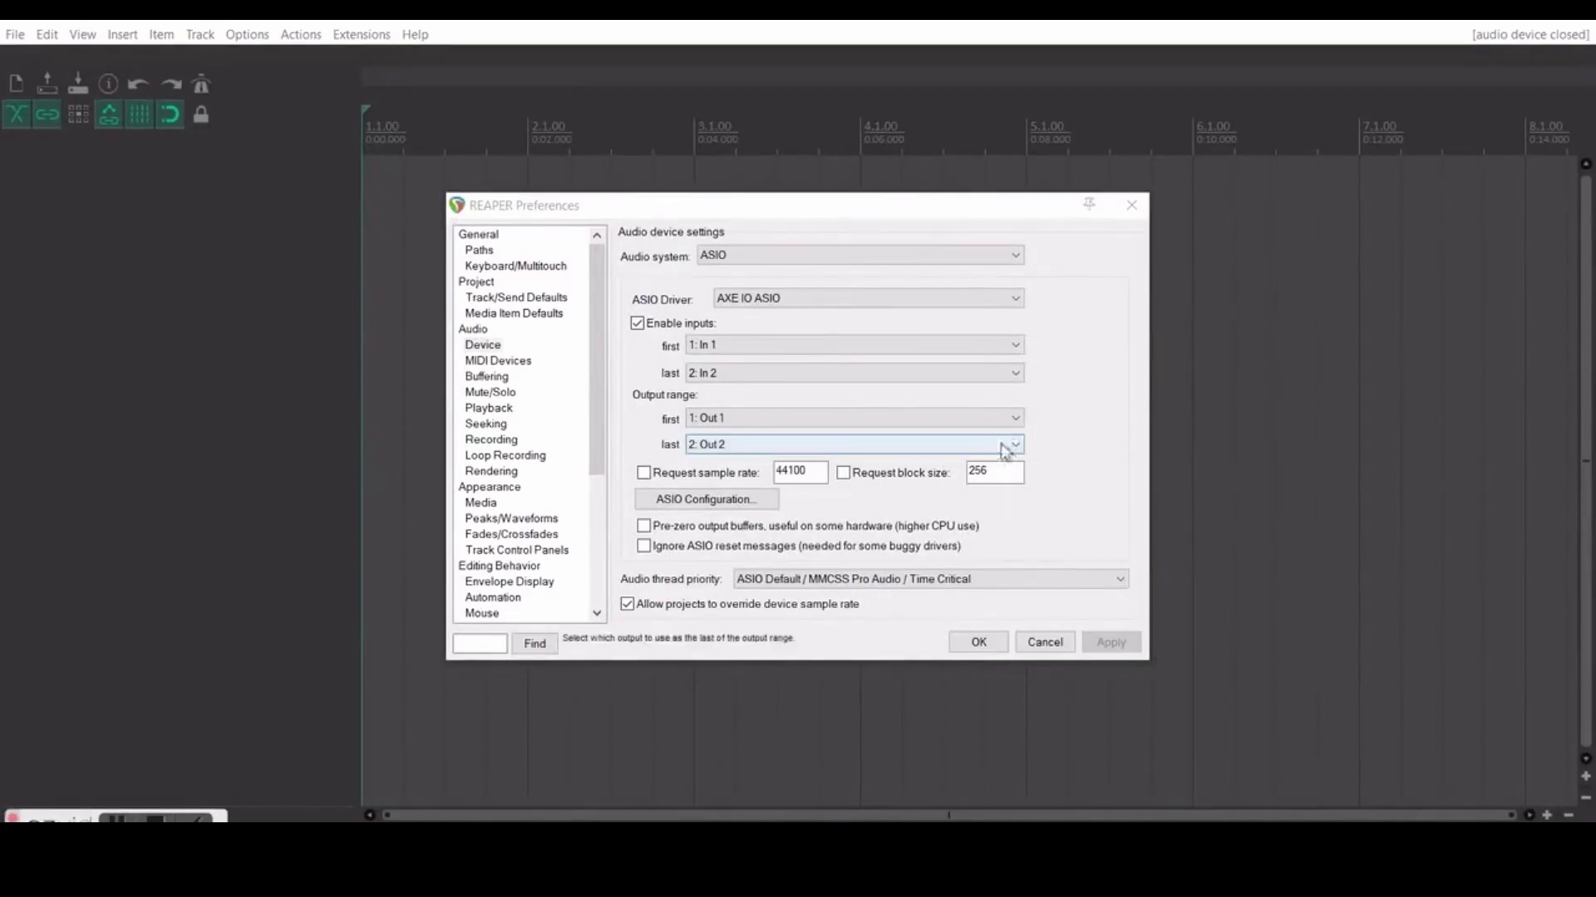
click(728, 502)
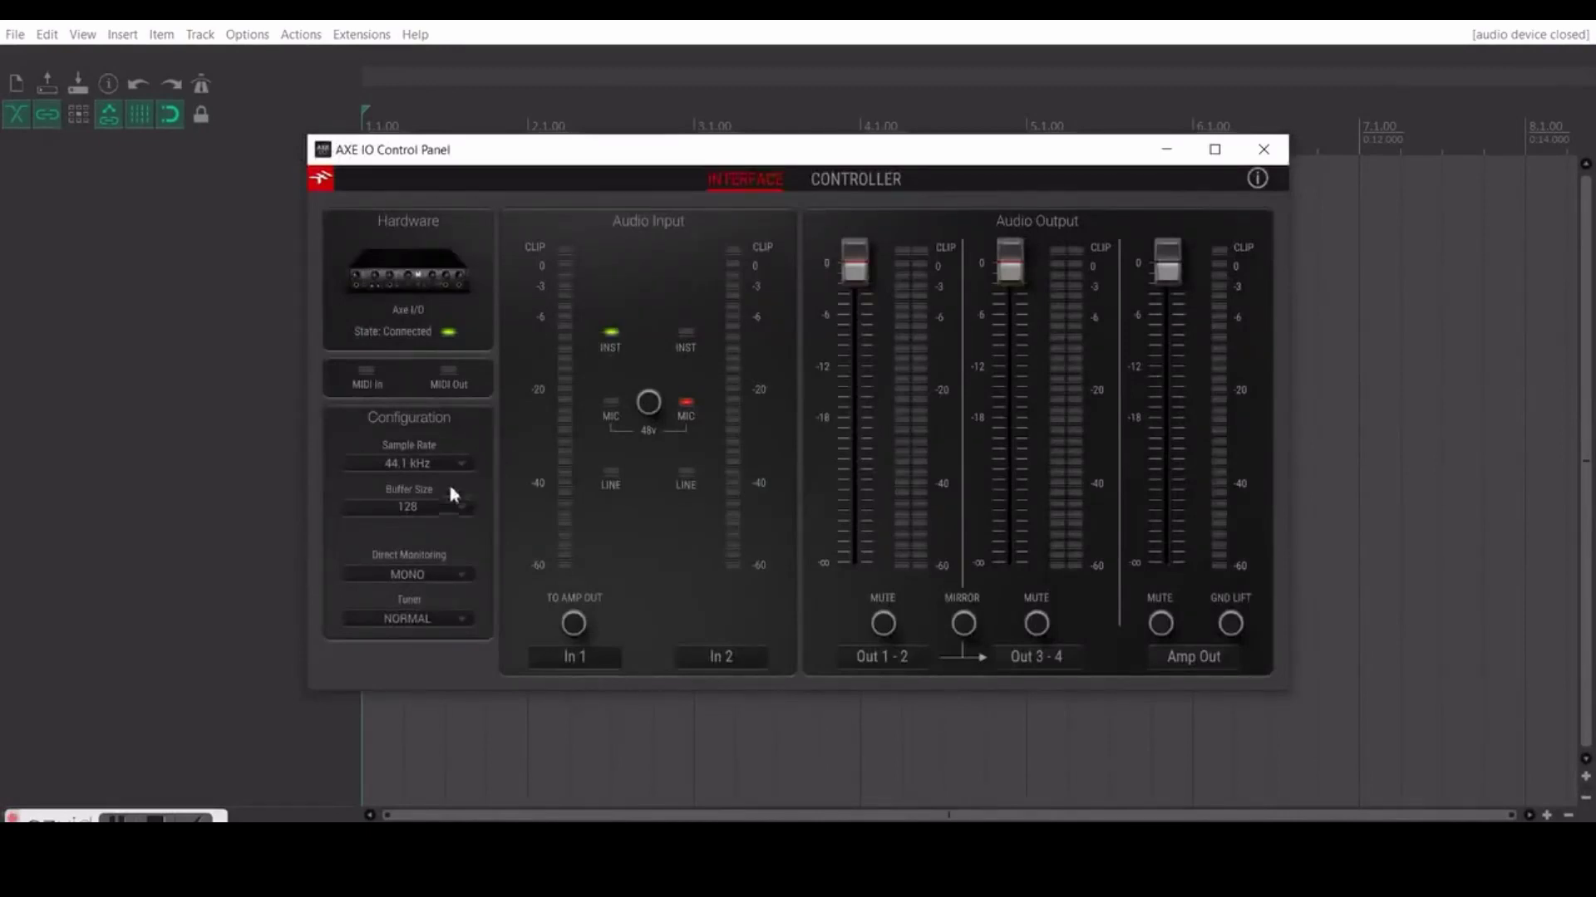
click(441, 505)
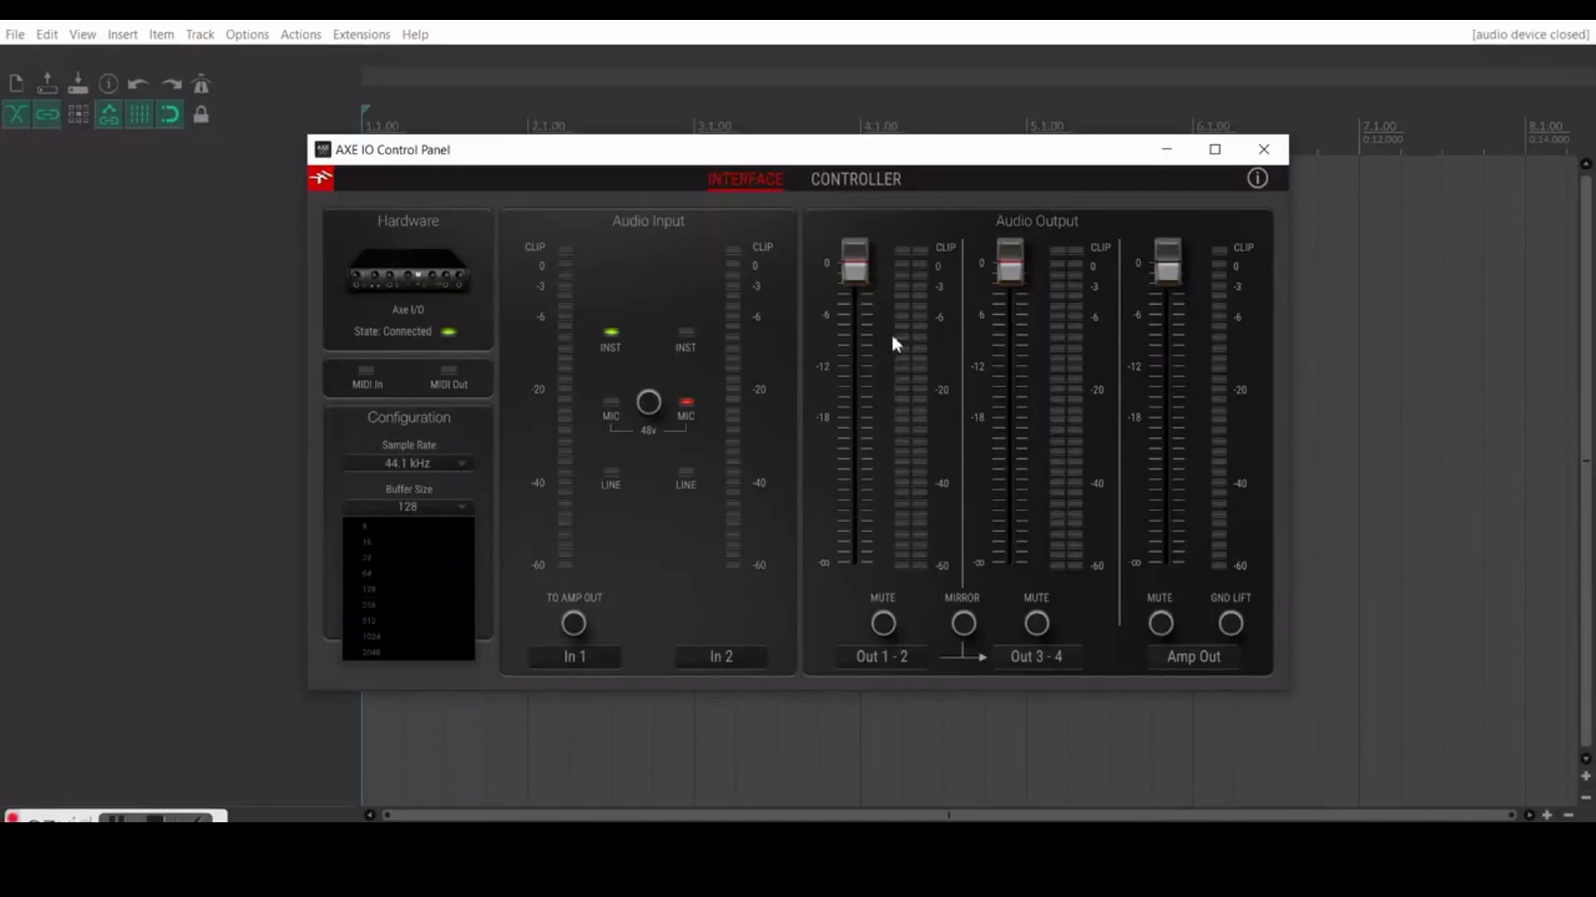
click(1263, 148)
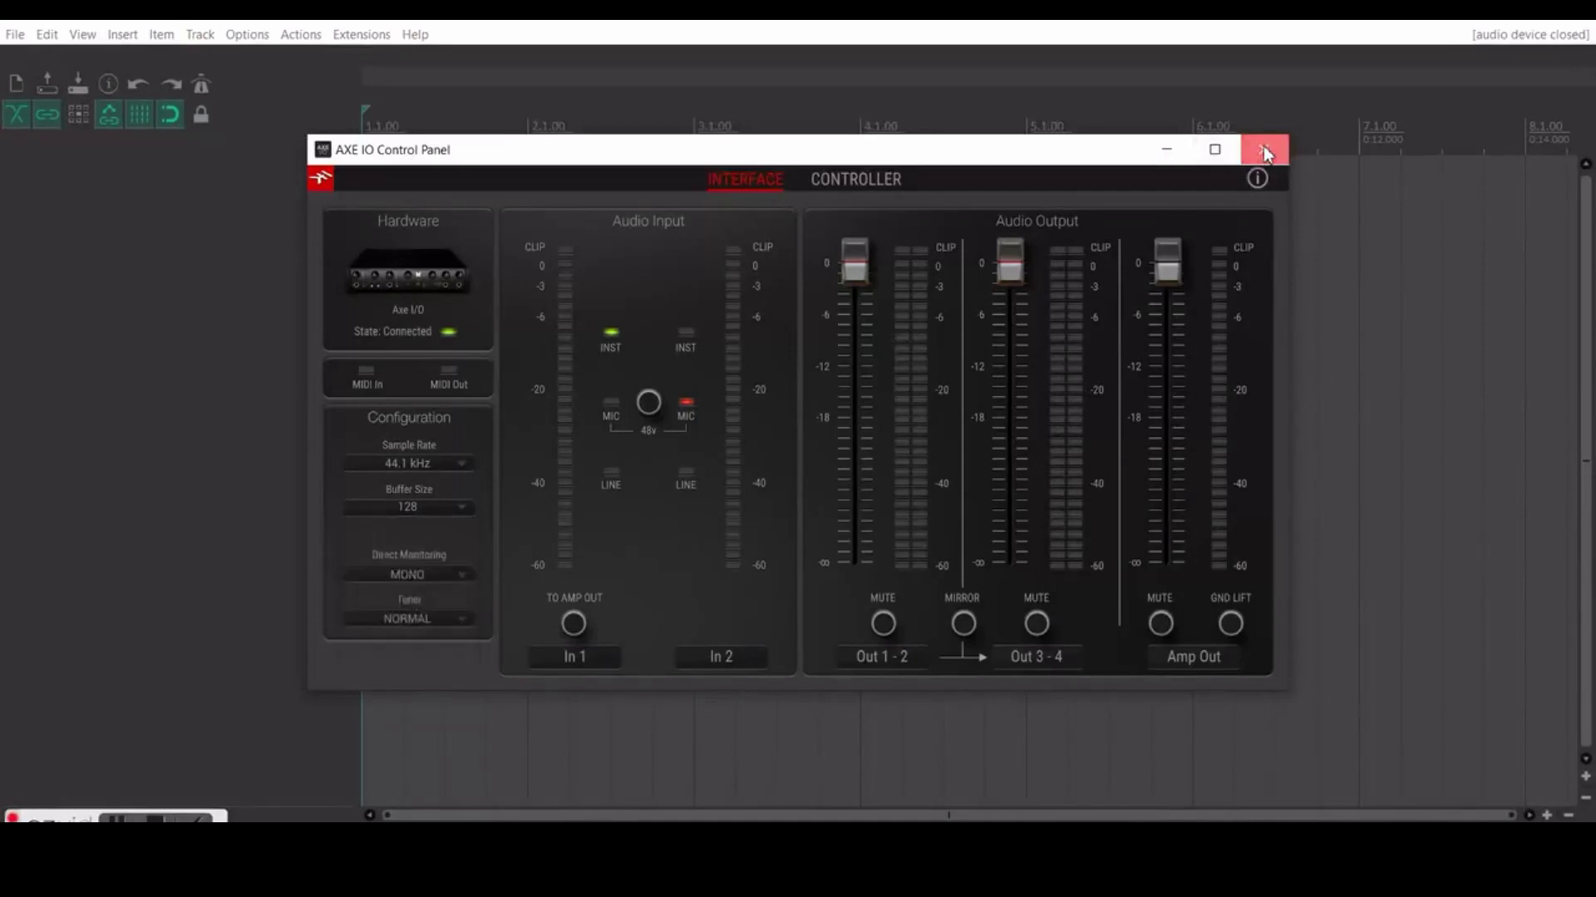
click(1263, 149)
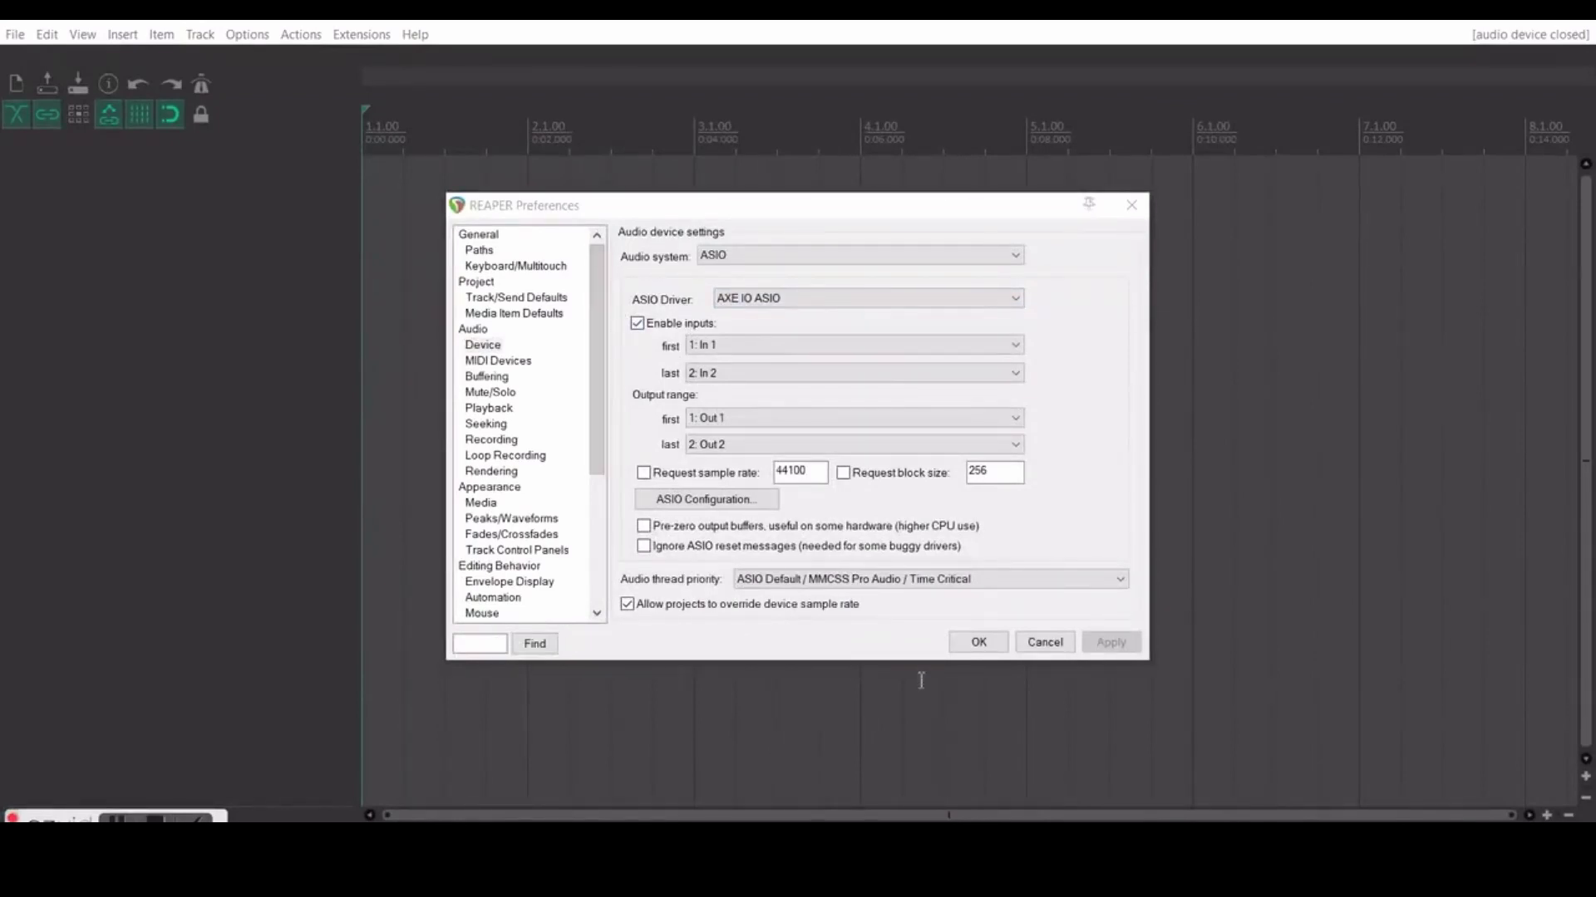
click(980, 643)
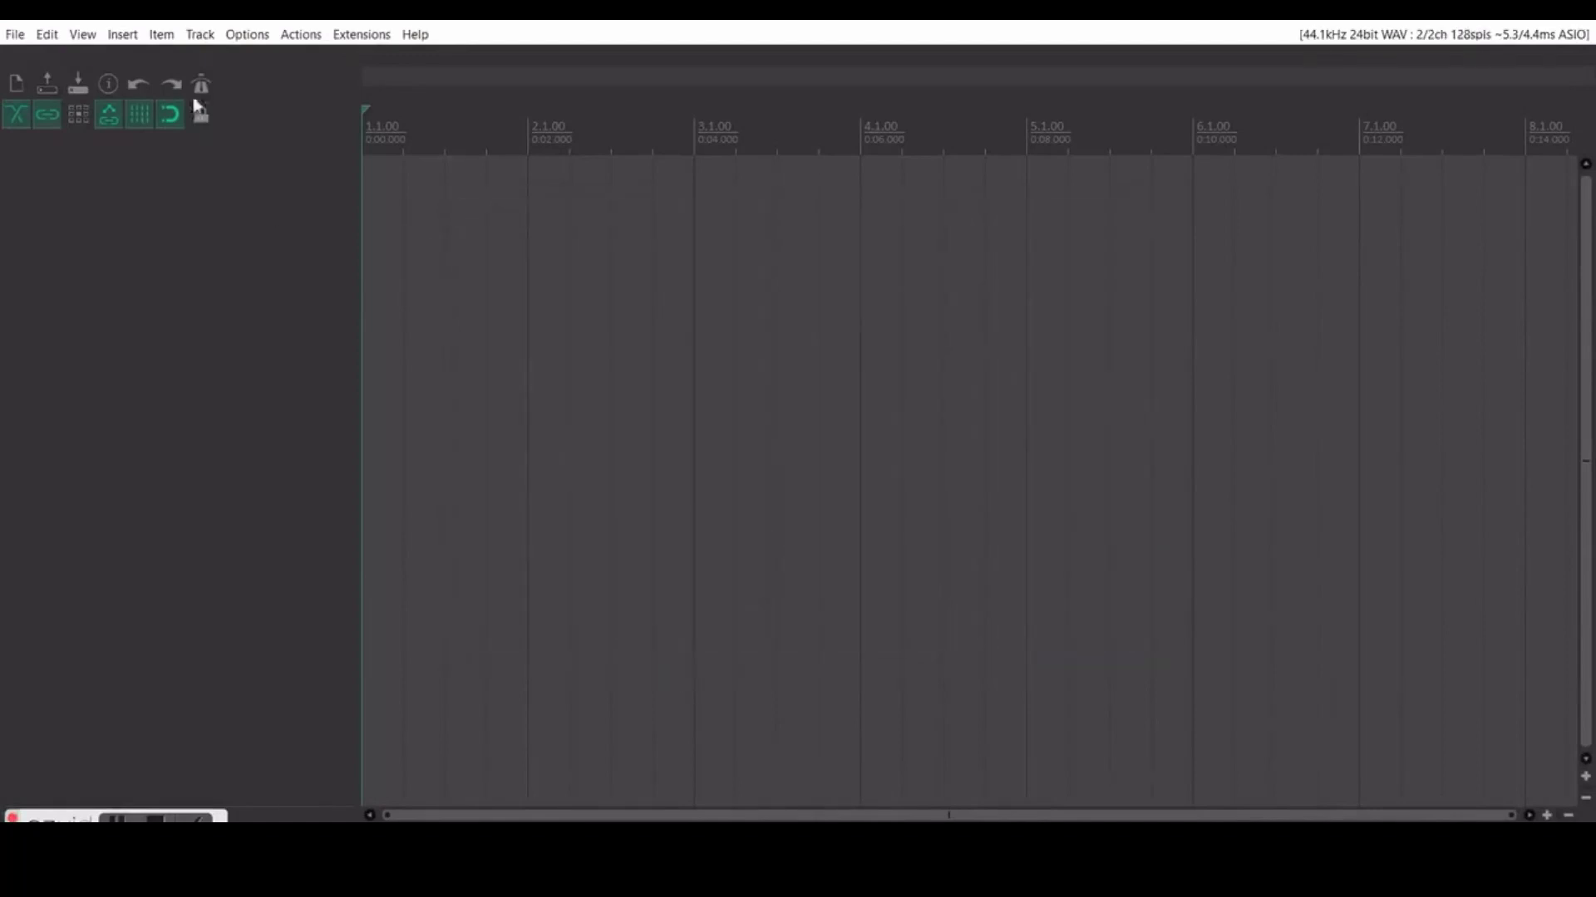
- Insert IK Multimedia's VST3 AmpliTube 5 as a virtual instrument on a new track
click(160, 36)
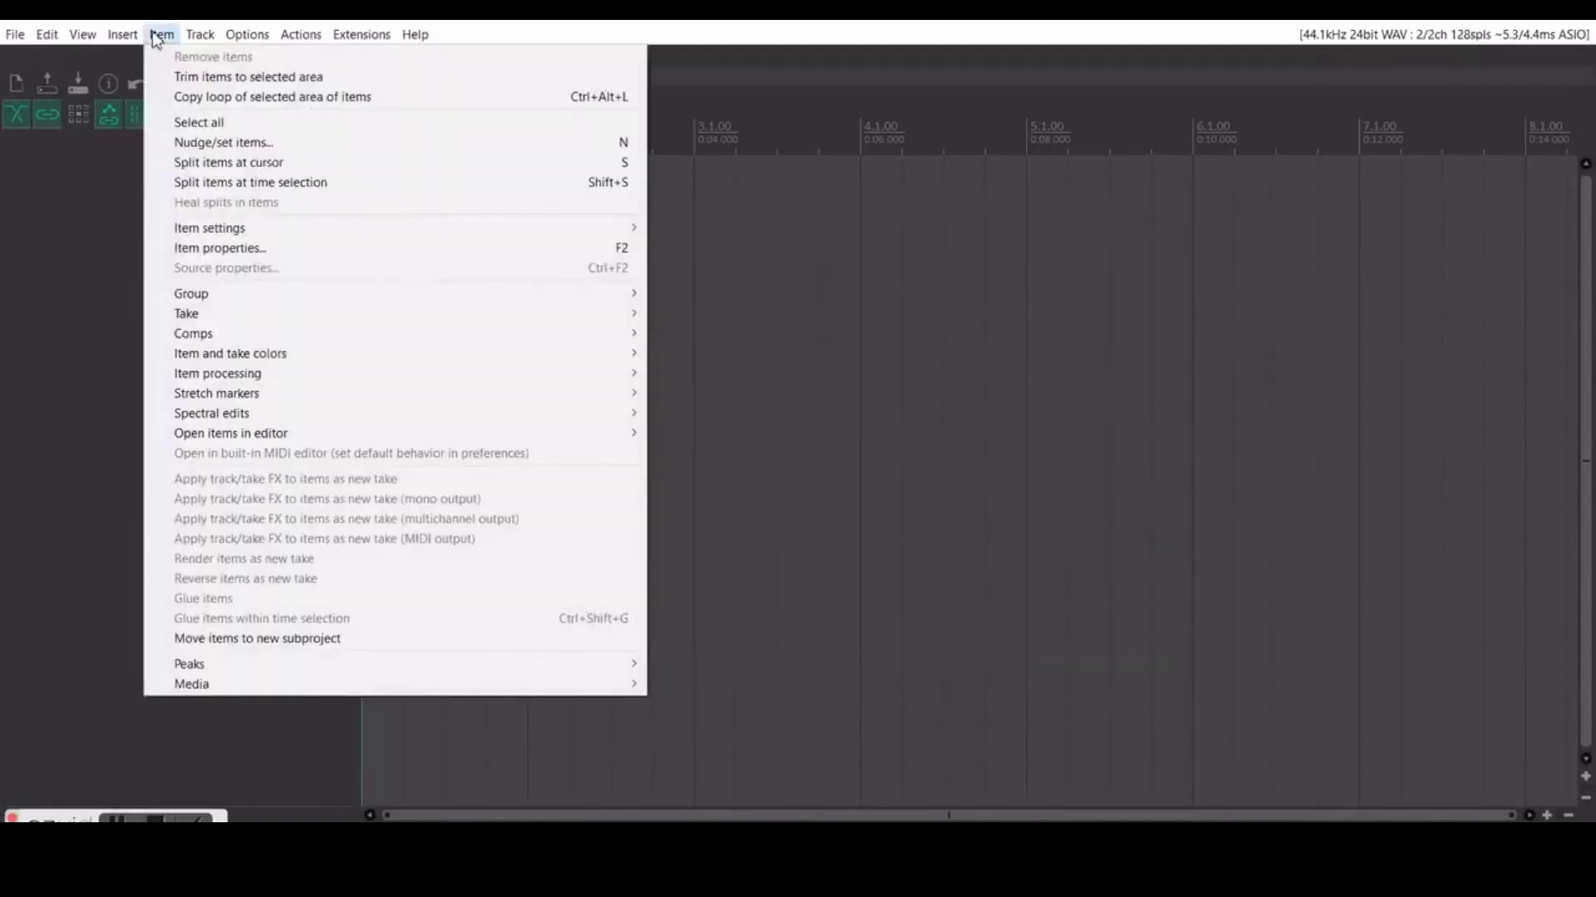
mouse_move(191, 42)
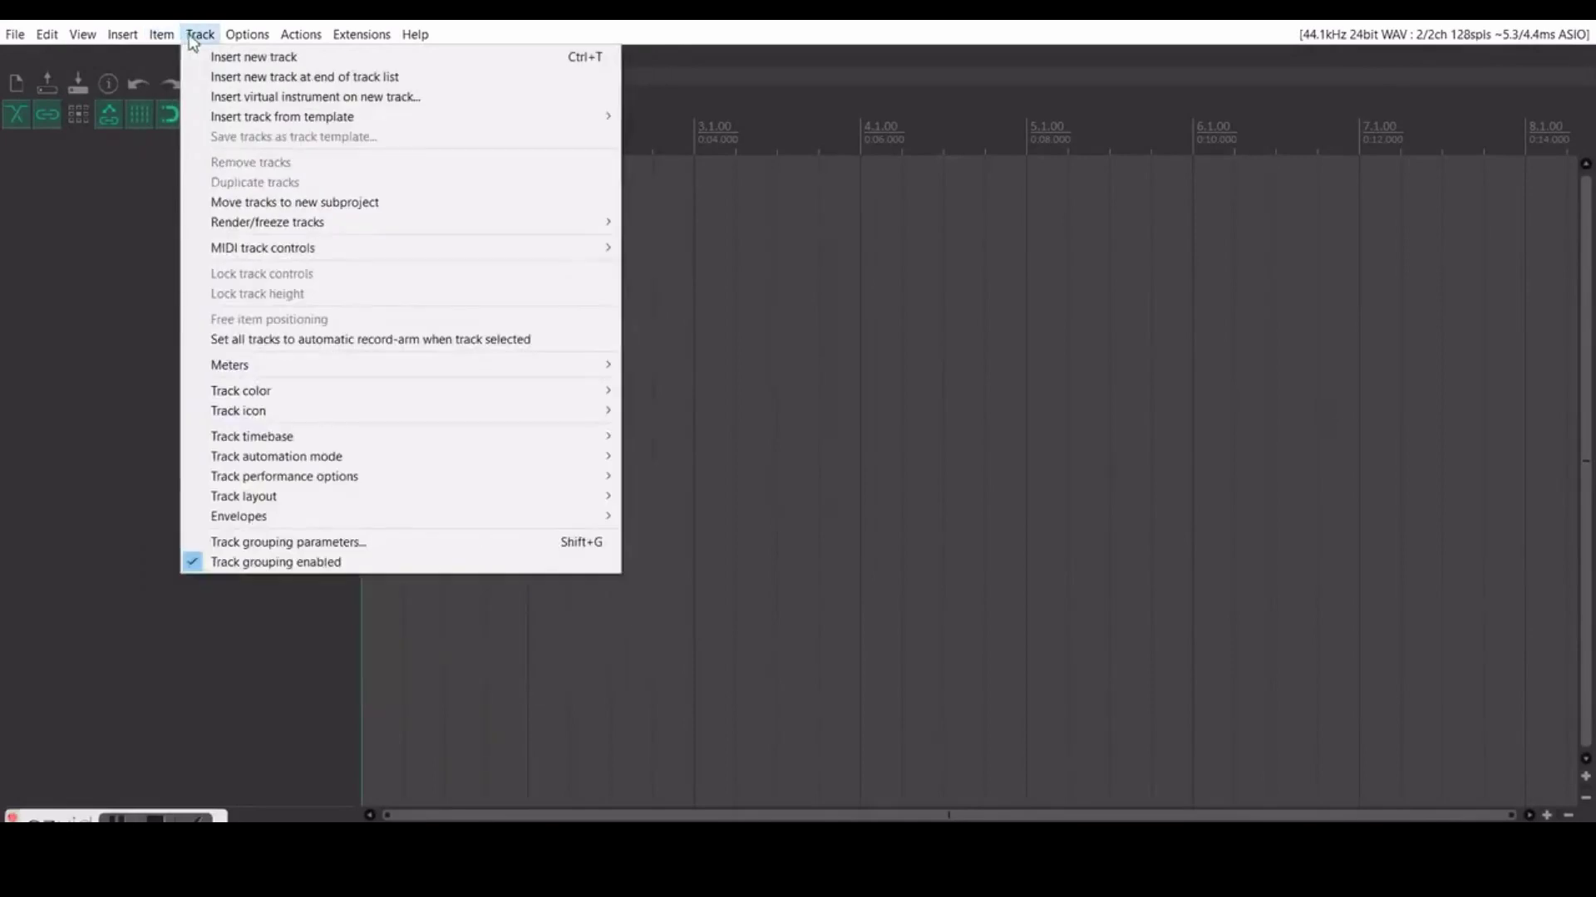
click(288, 97)
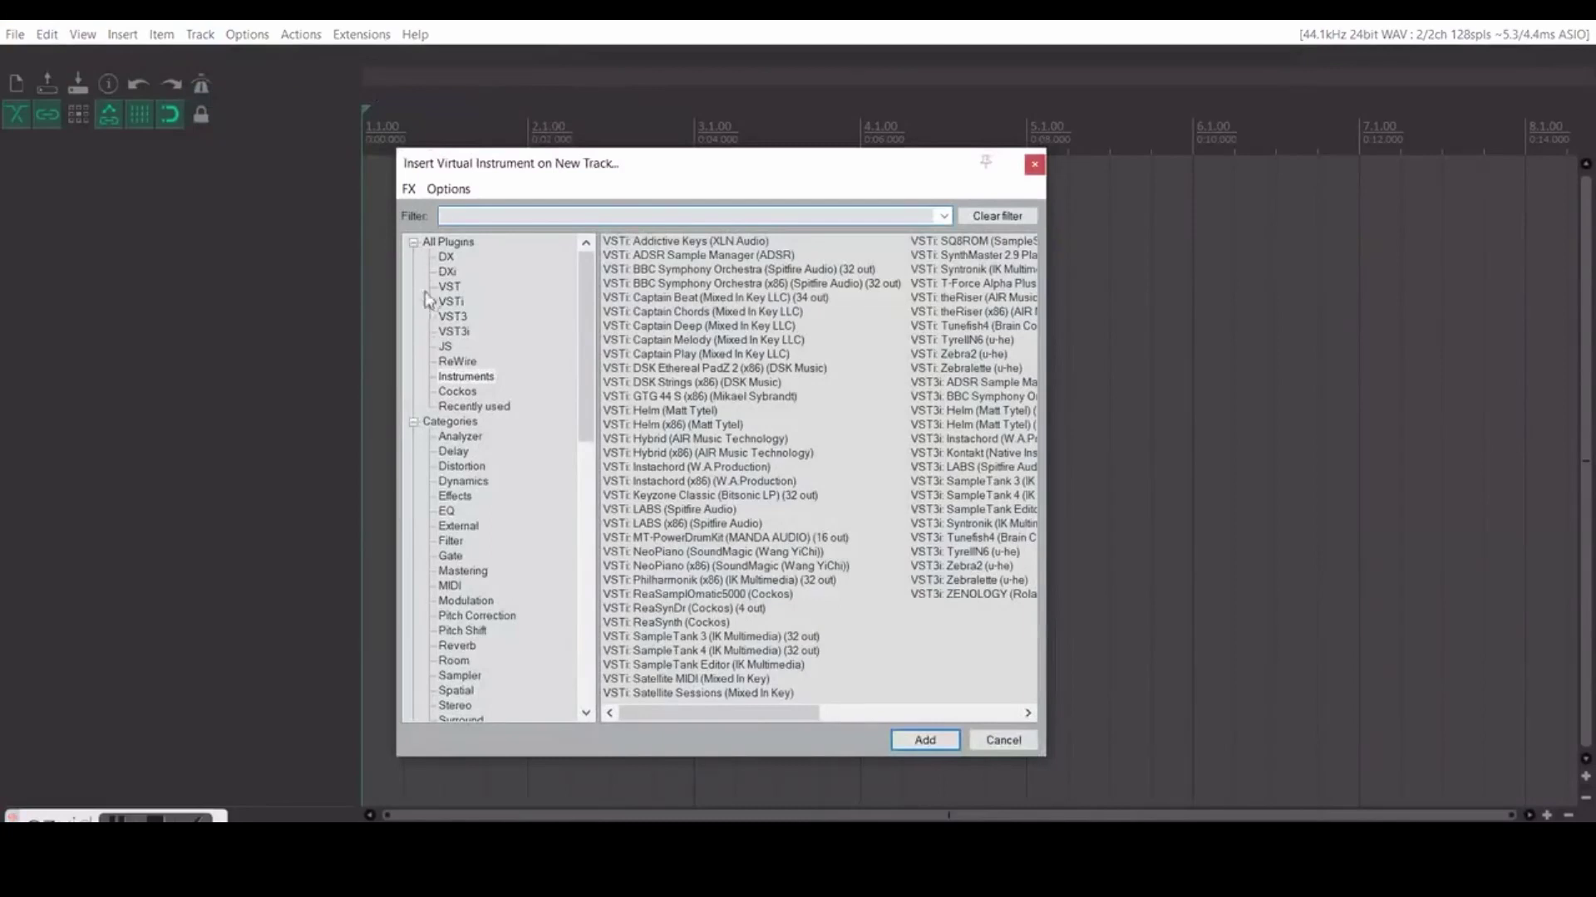
drag(583, 353, 553, 507)
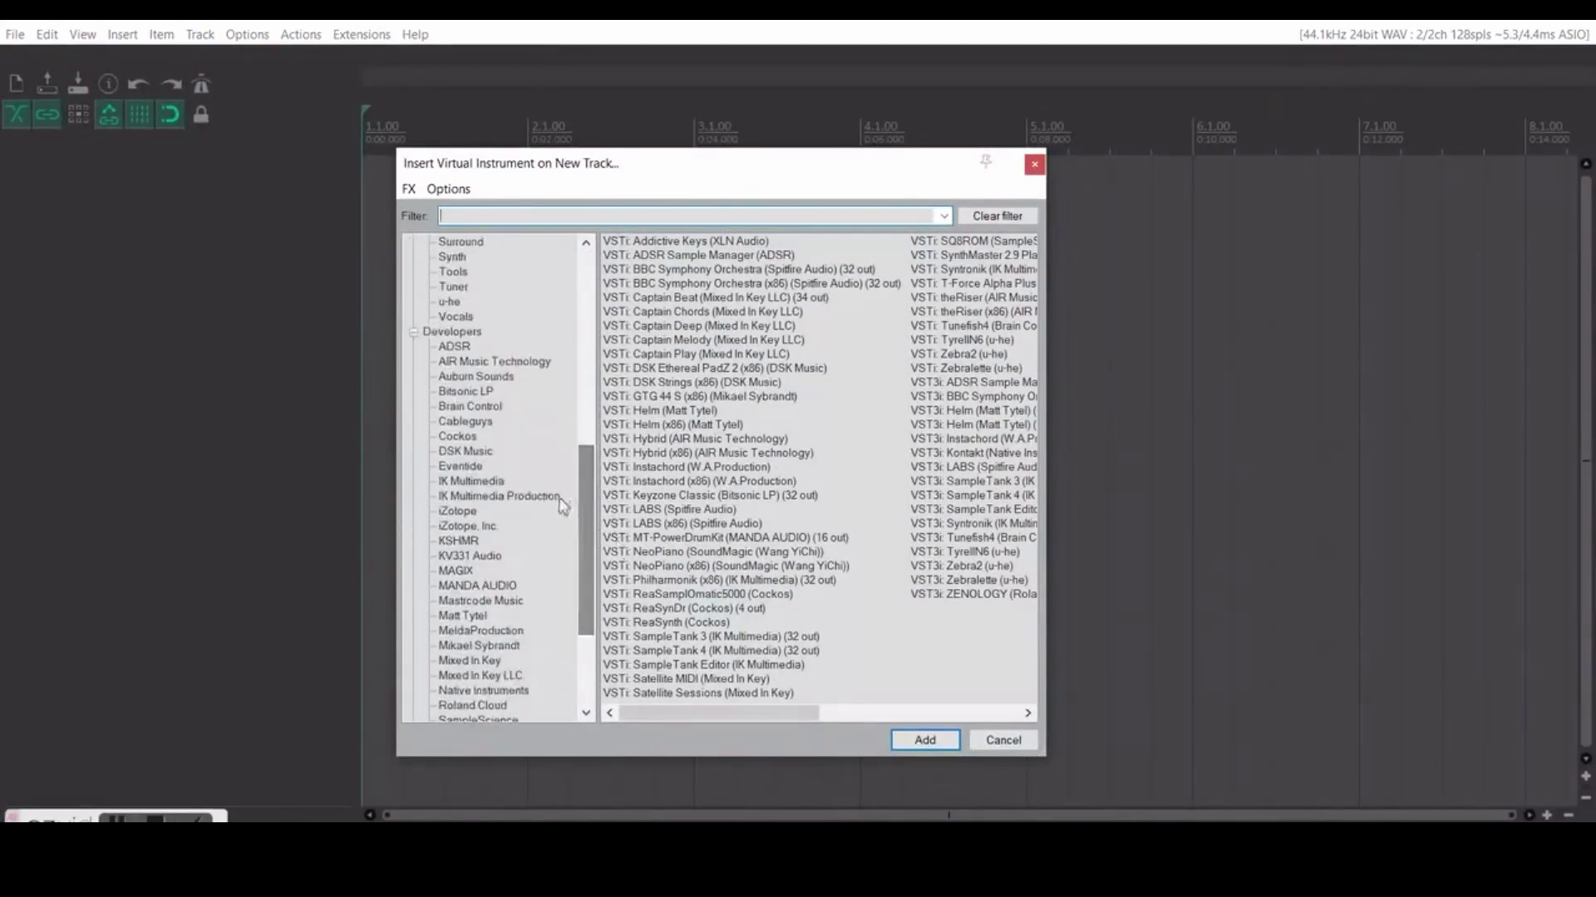
click(490, 483)
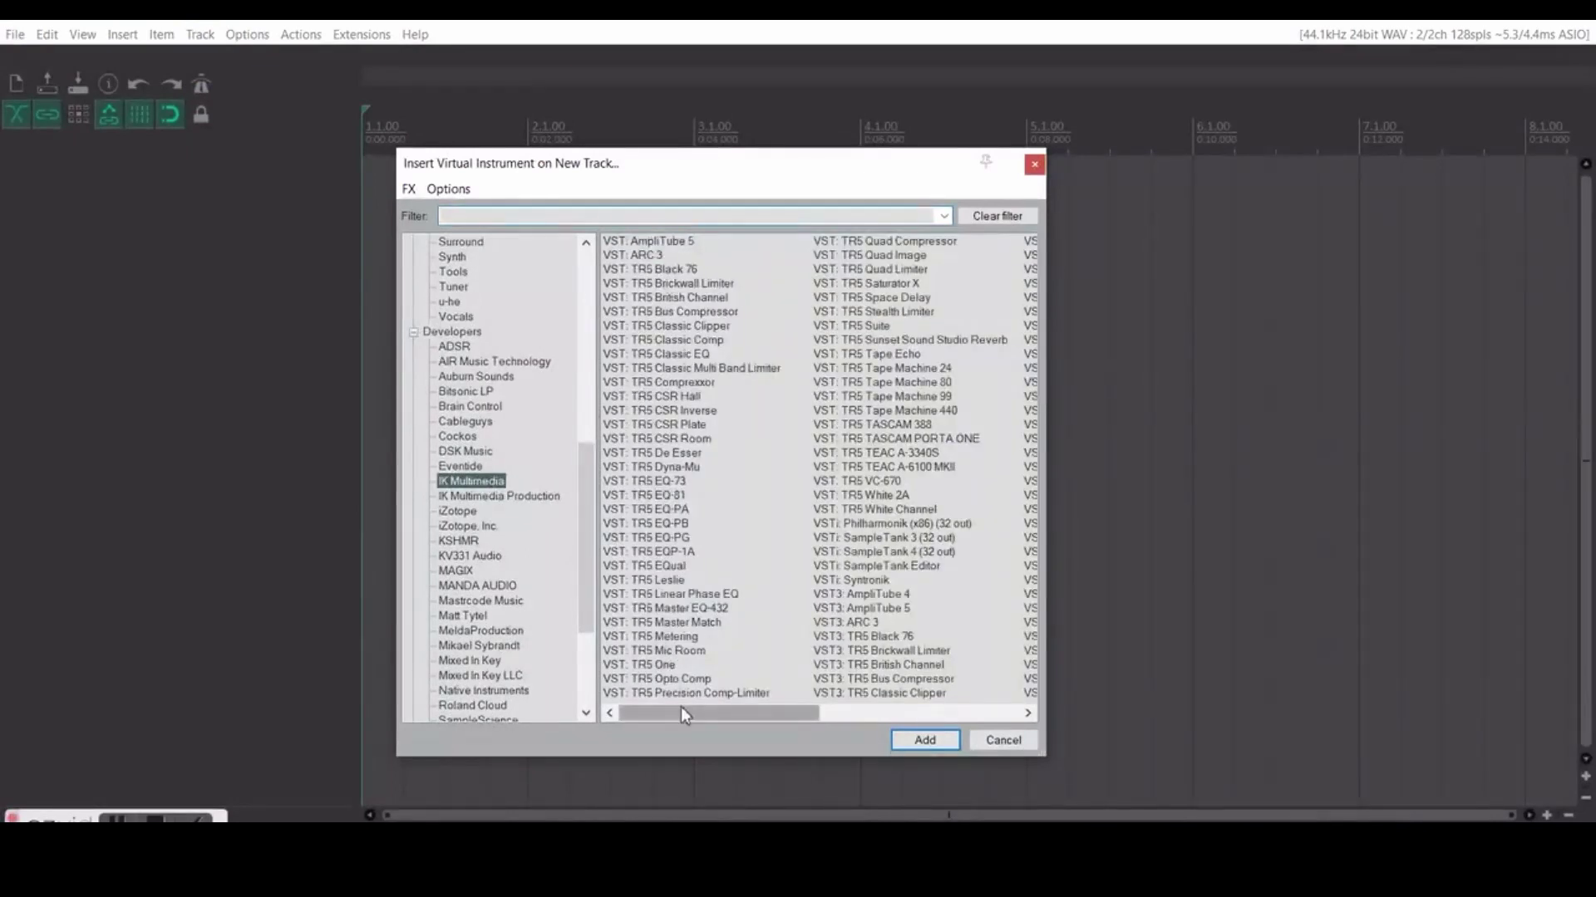
mouse_move(681, 707)
mouse_down()
mouse_move(728, 715)
mouse_move(680, 713)
mouse_up()
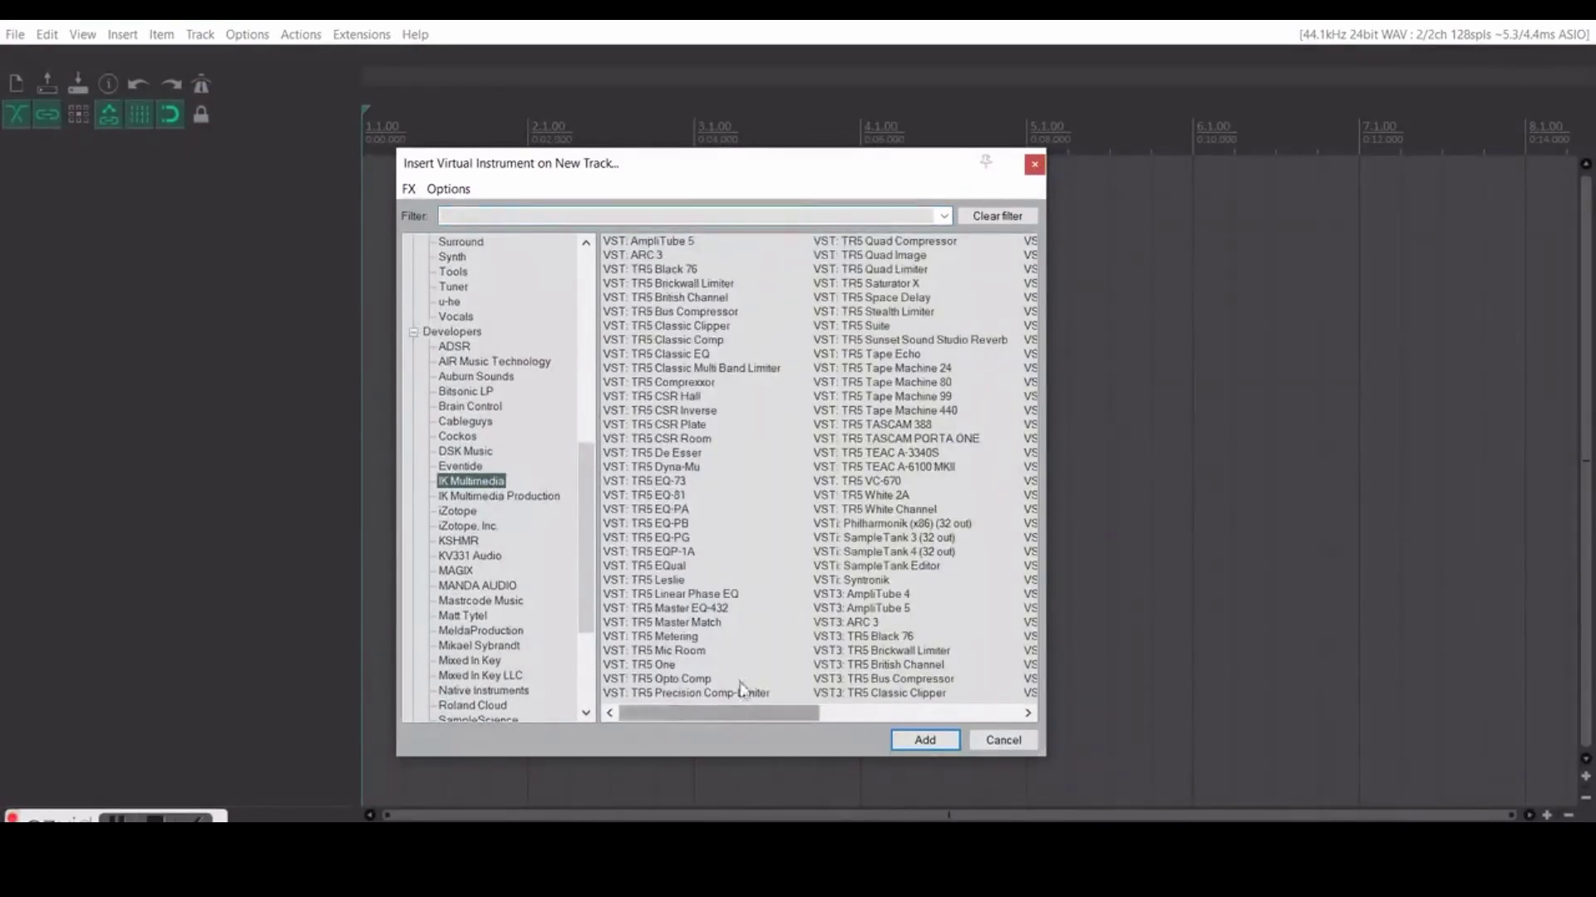
click(852, 607)
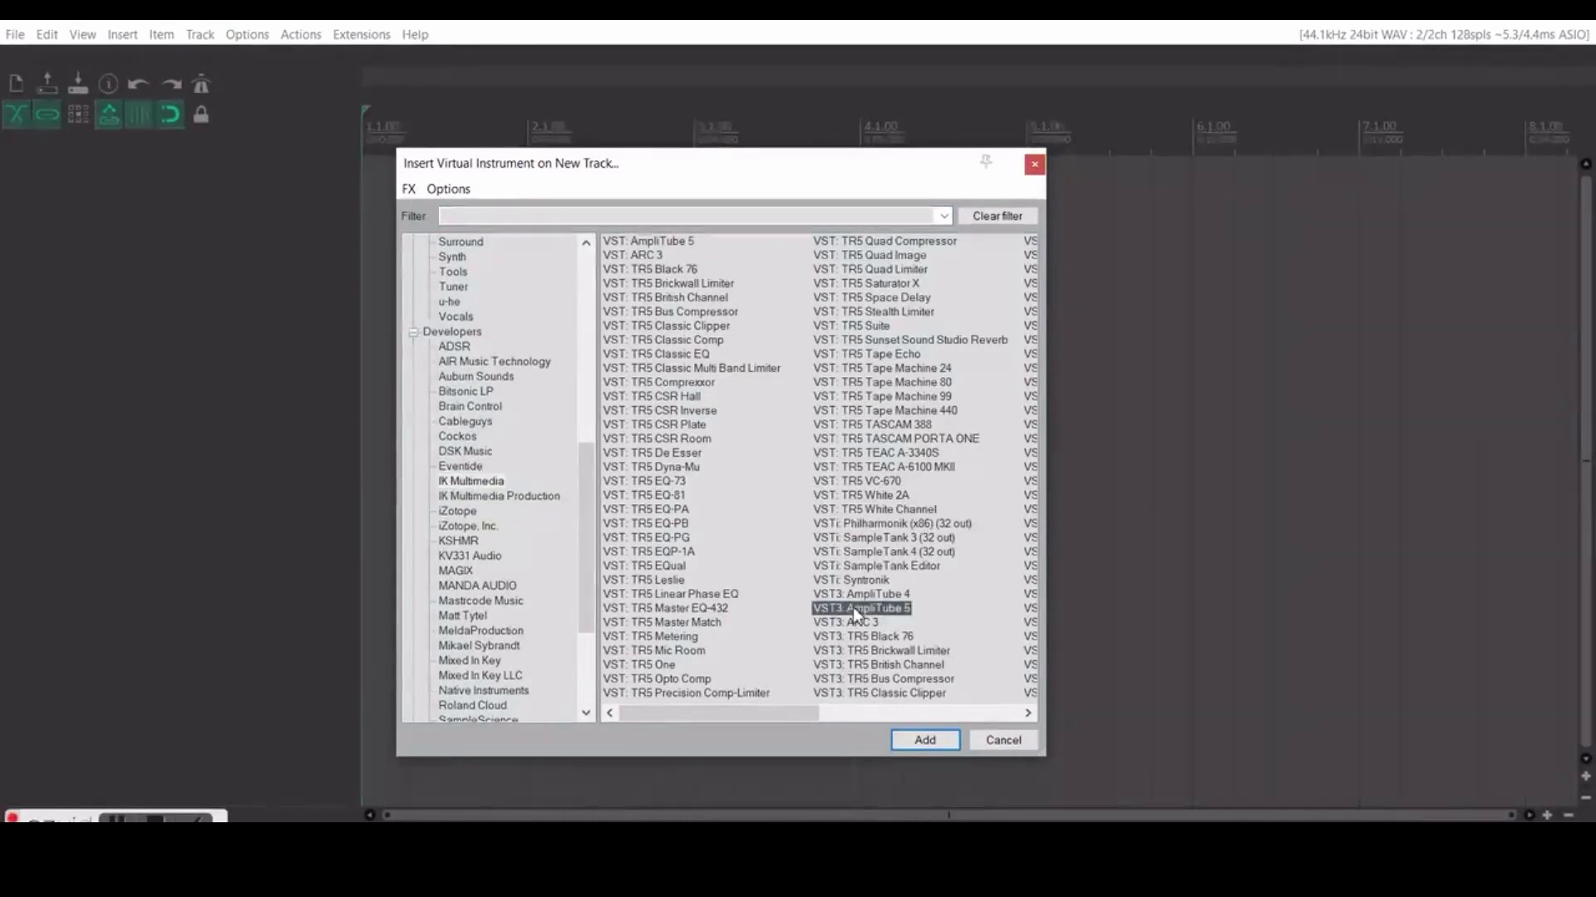
click(934, 742)
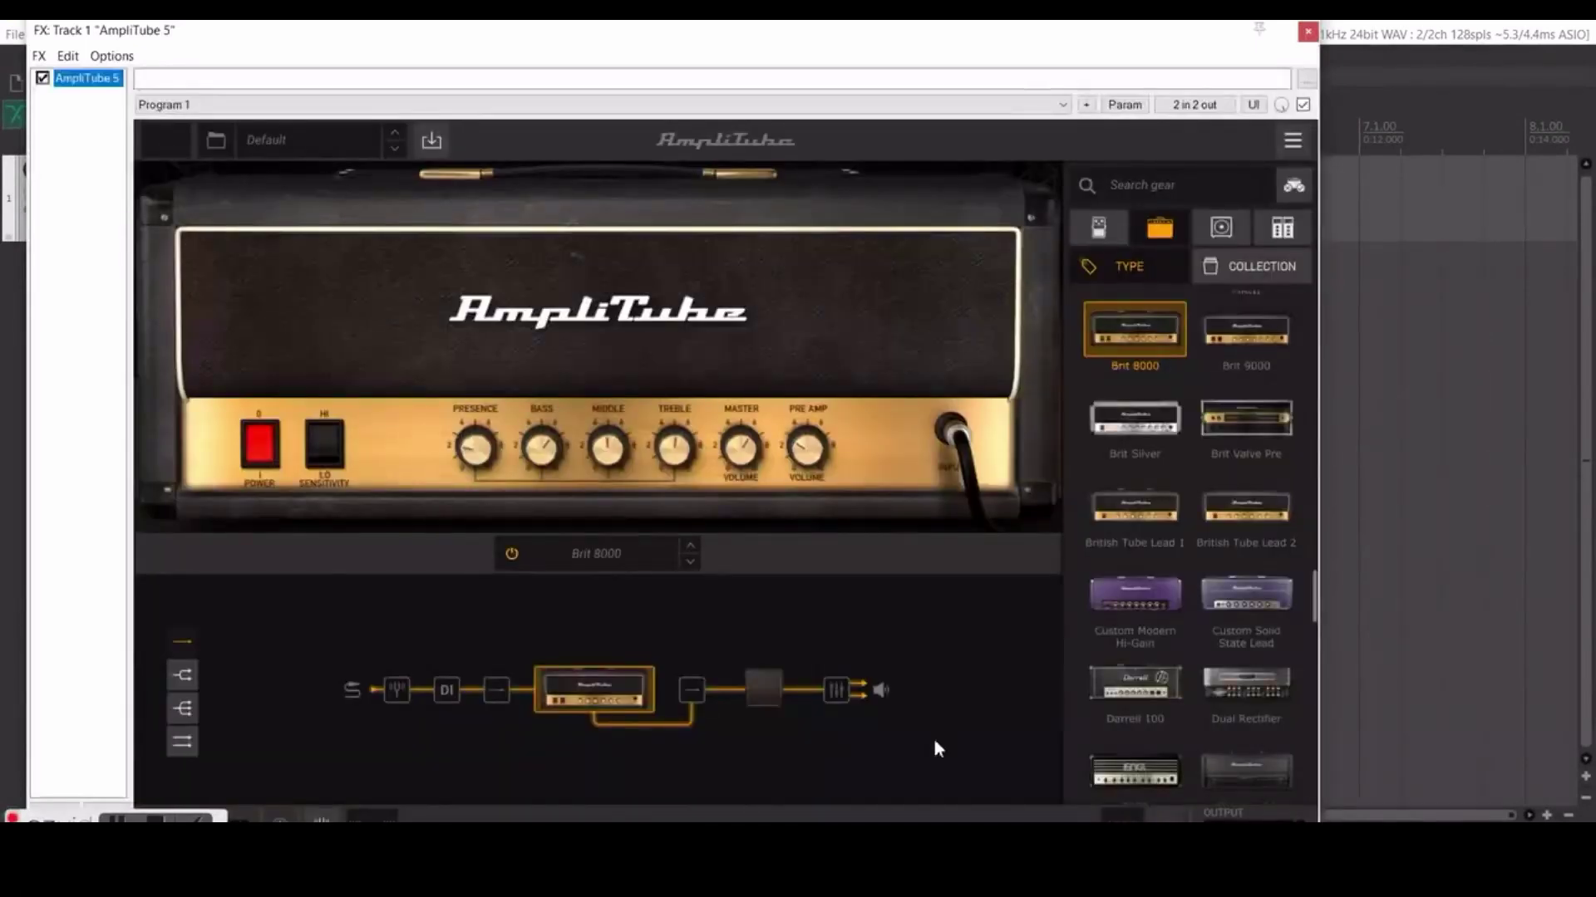
- Arm the AmpliTube 5 track for recording, set its input to mono In 1 and close the plugin window
drag(636, 36, 917, 39)
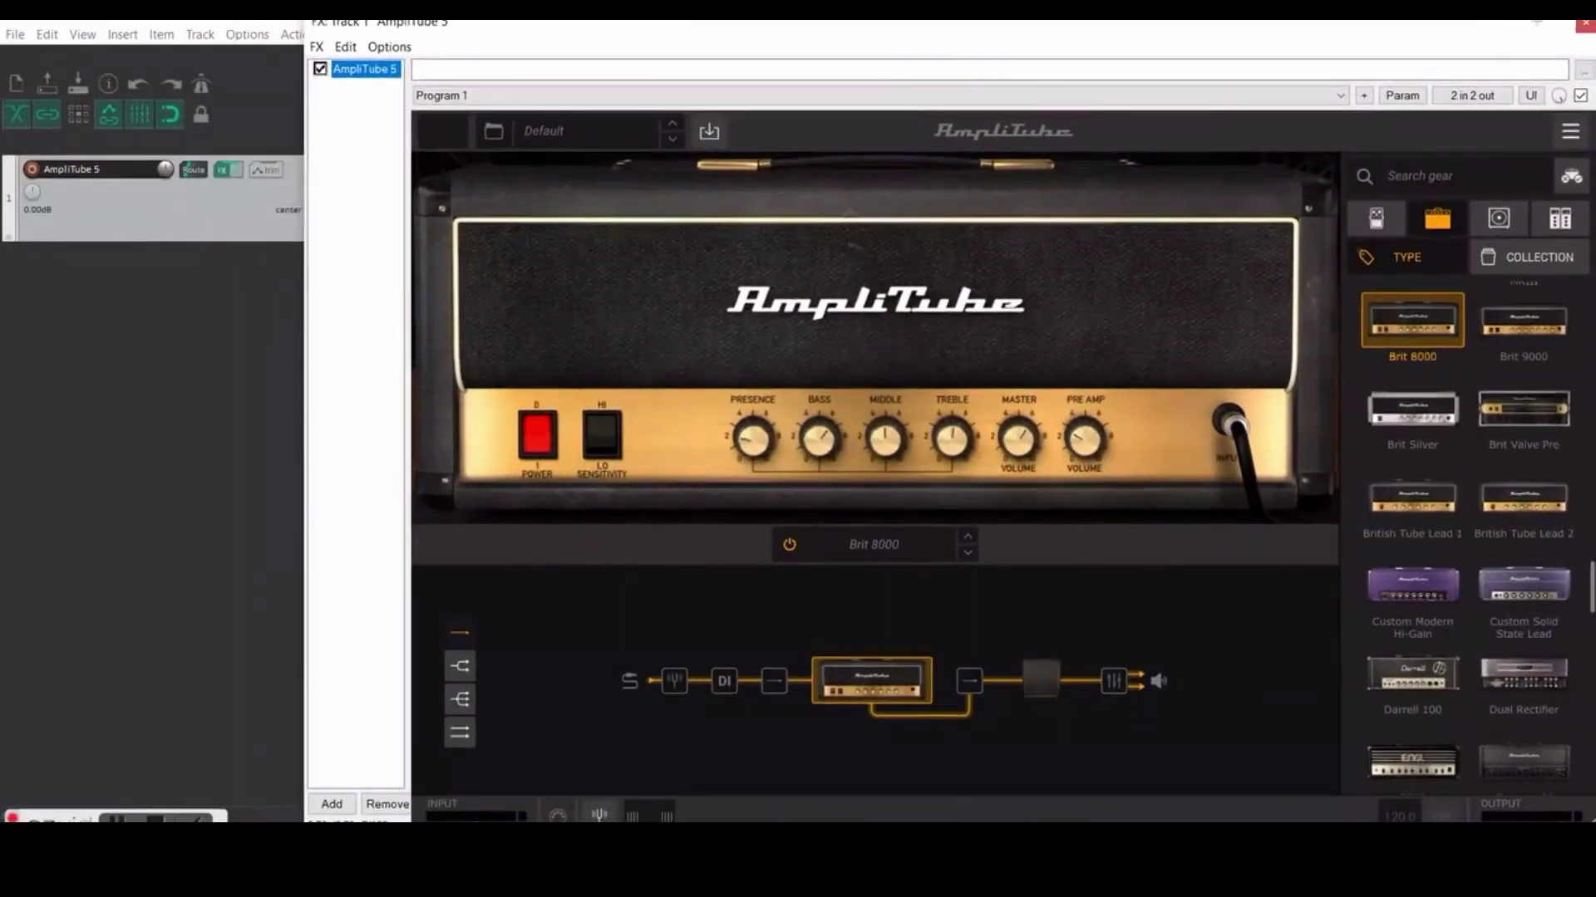
click(34, 170)
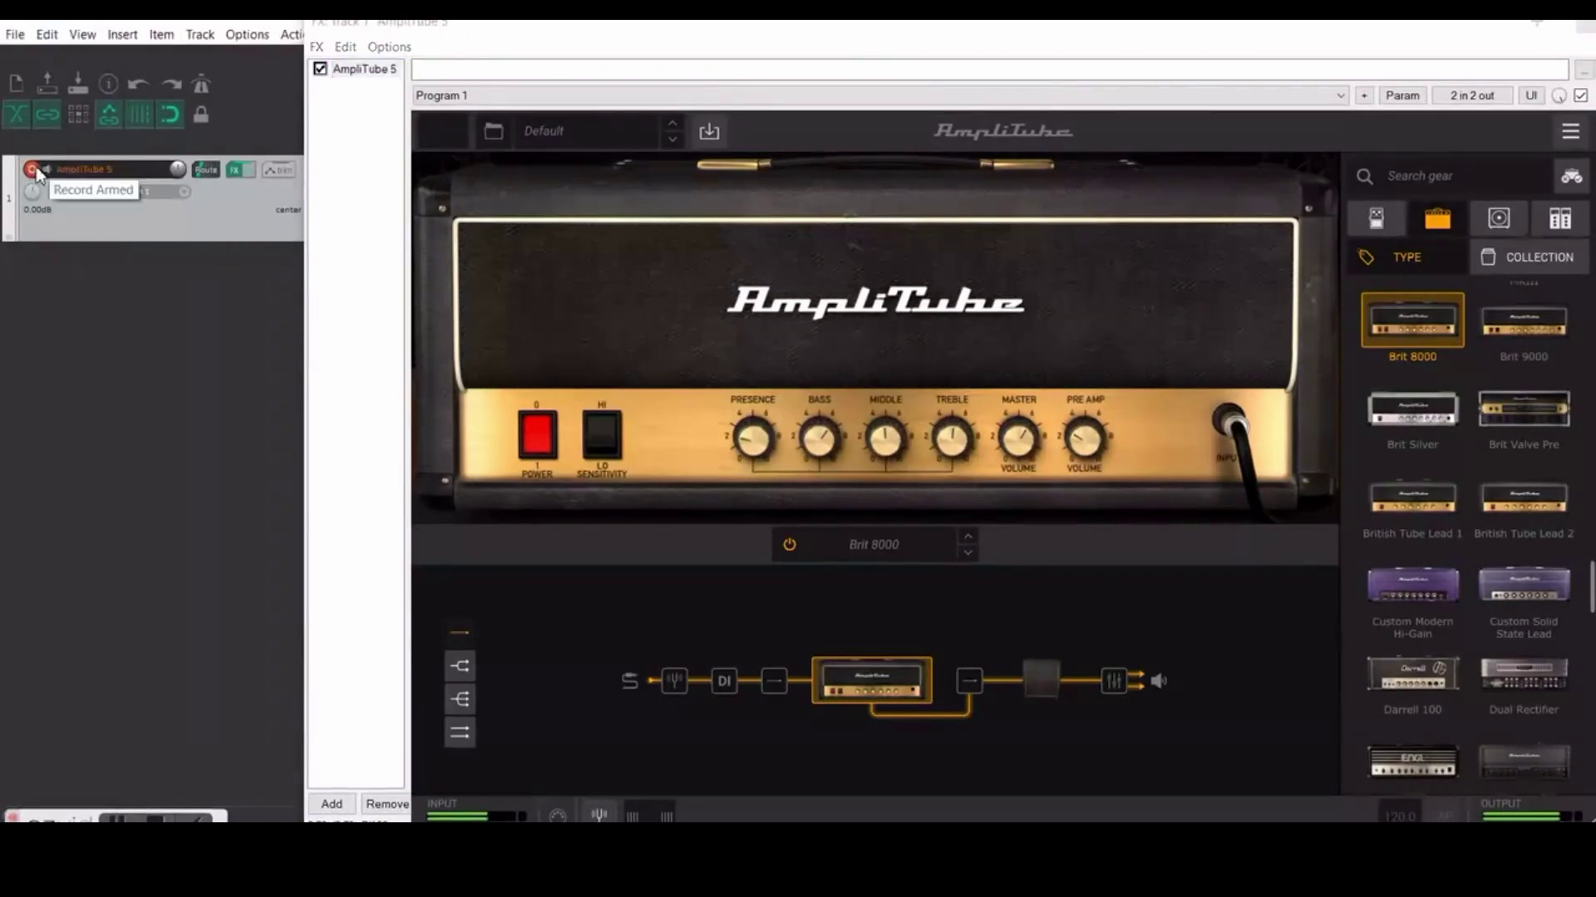
click(180, 191)
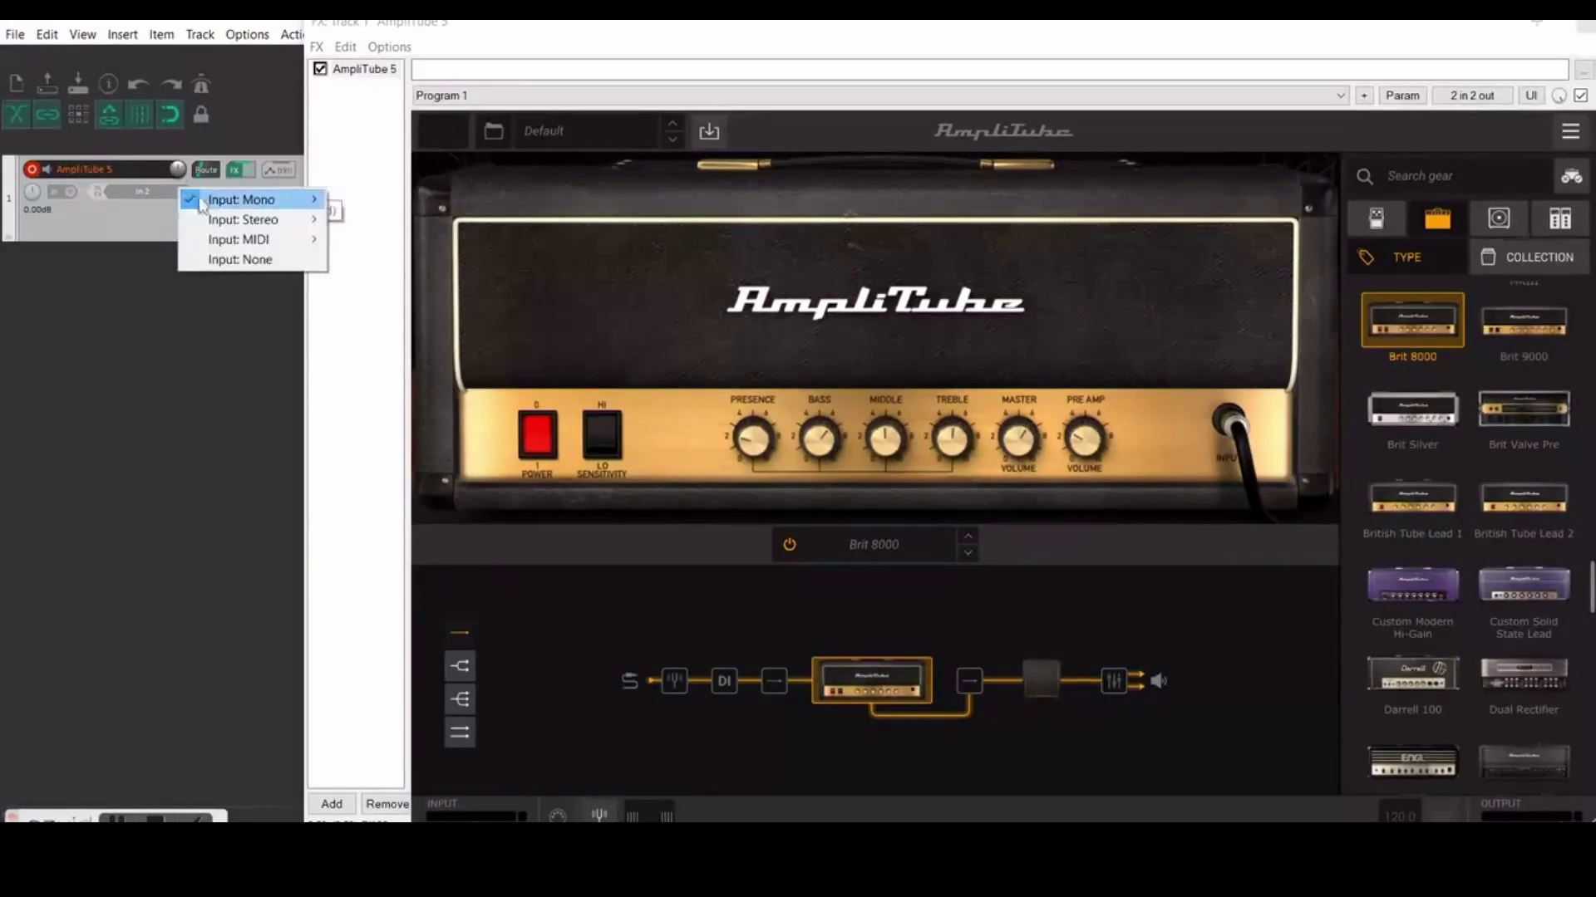
mouse_move(257, 201)
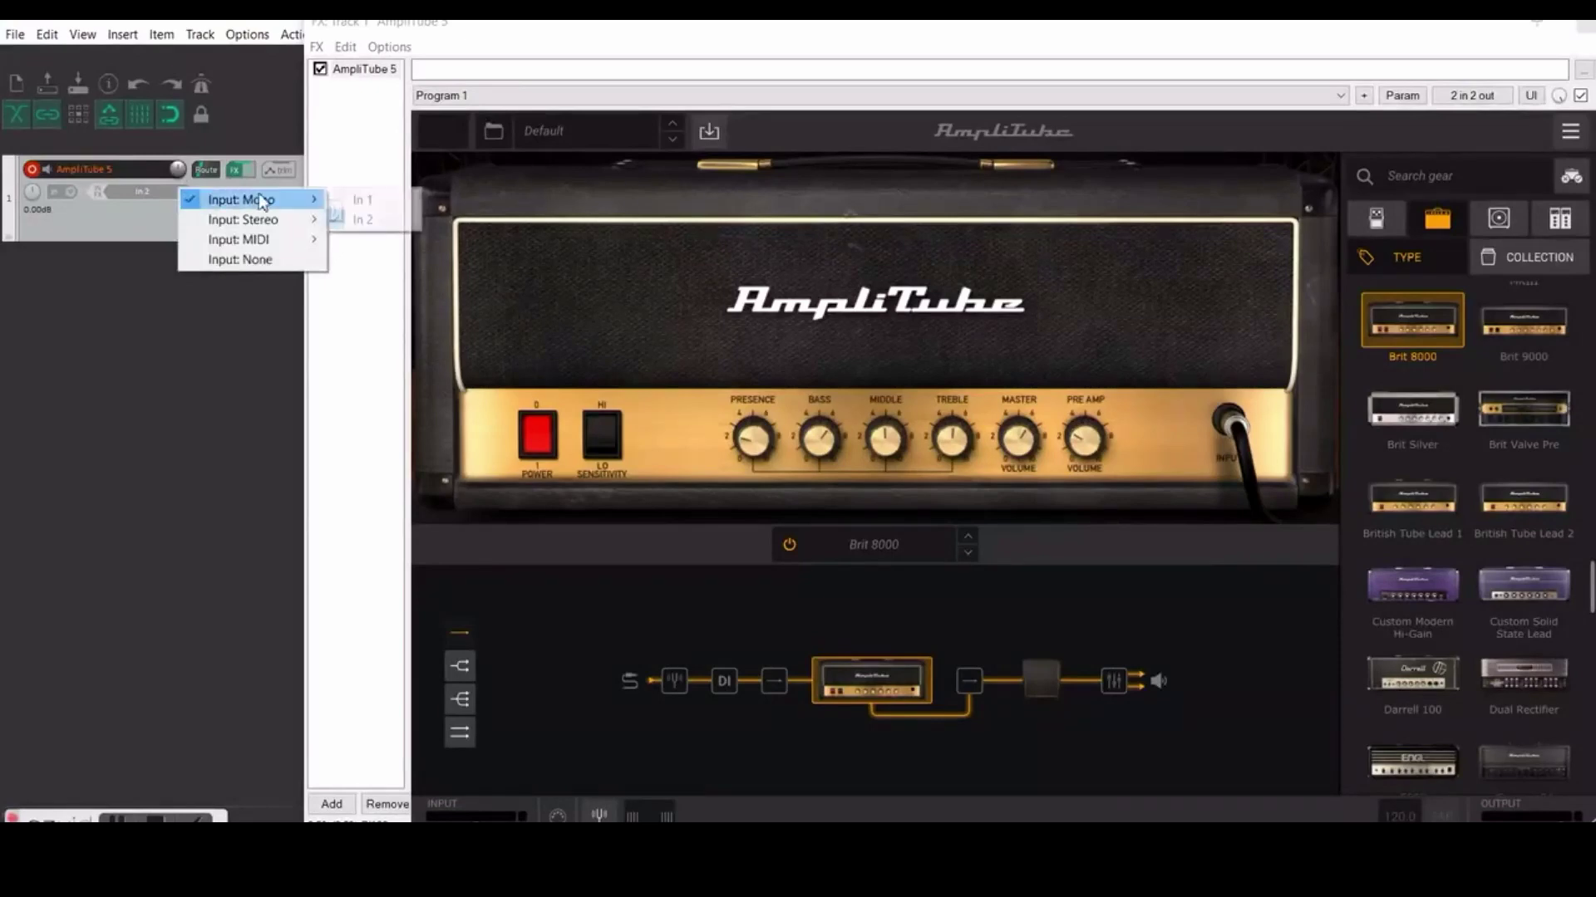
click(362, 202)
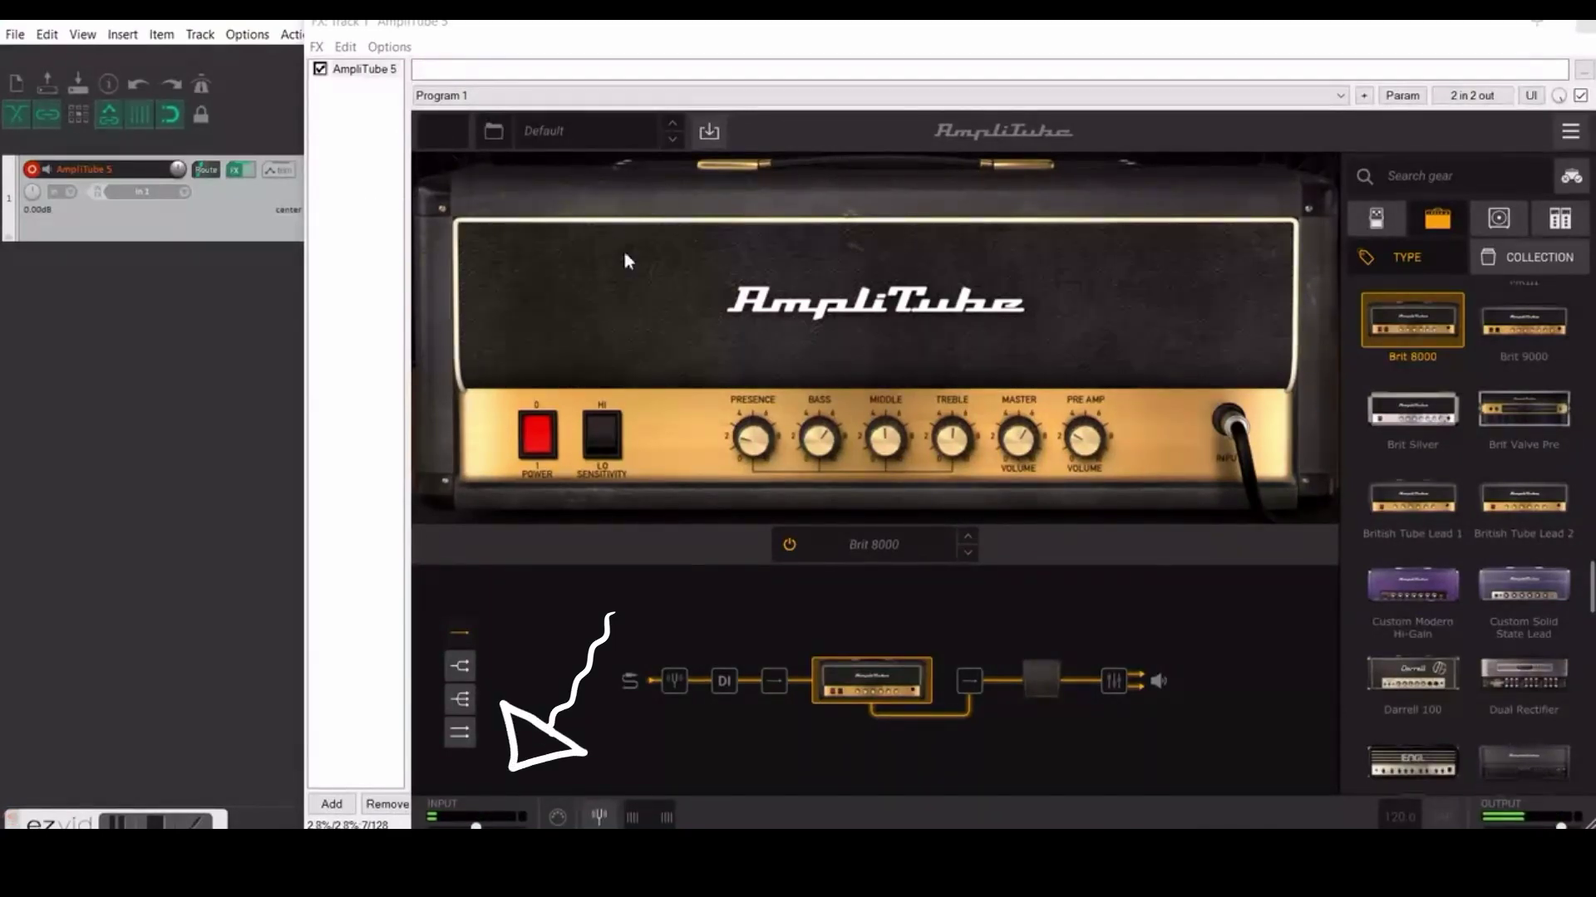
click(164, 350)
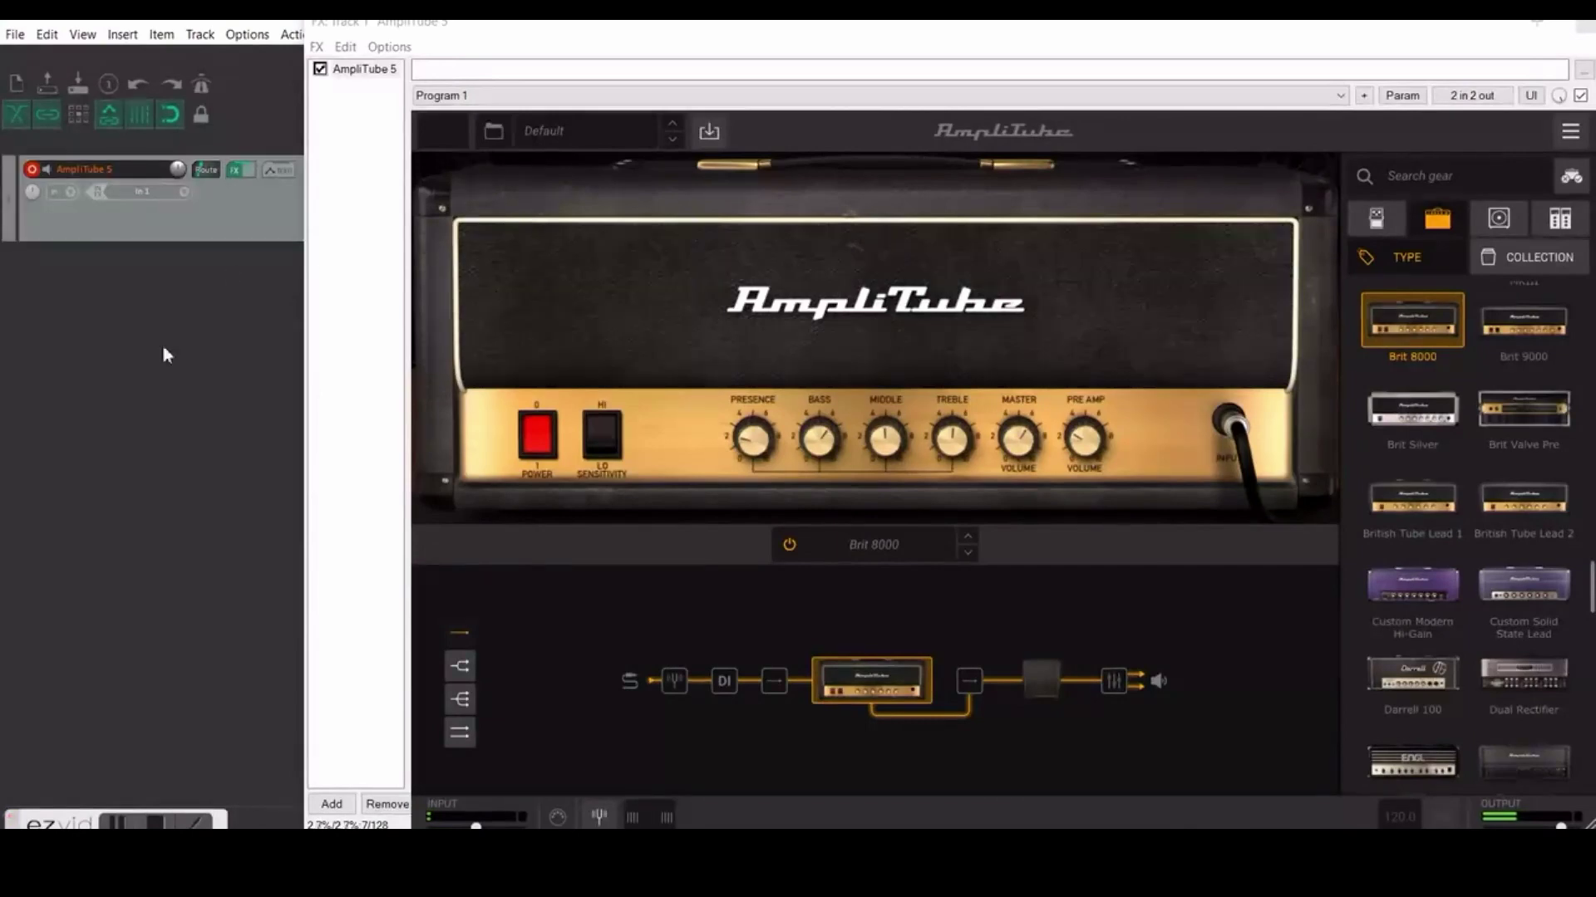
drag(1386, 31, 1265, 36)
click(1464, 32)
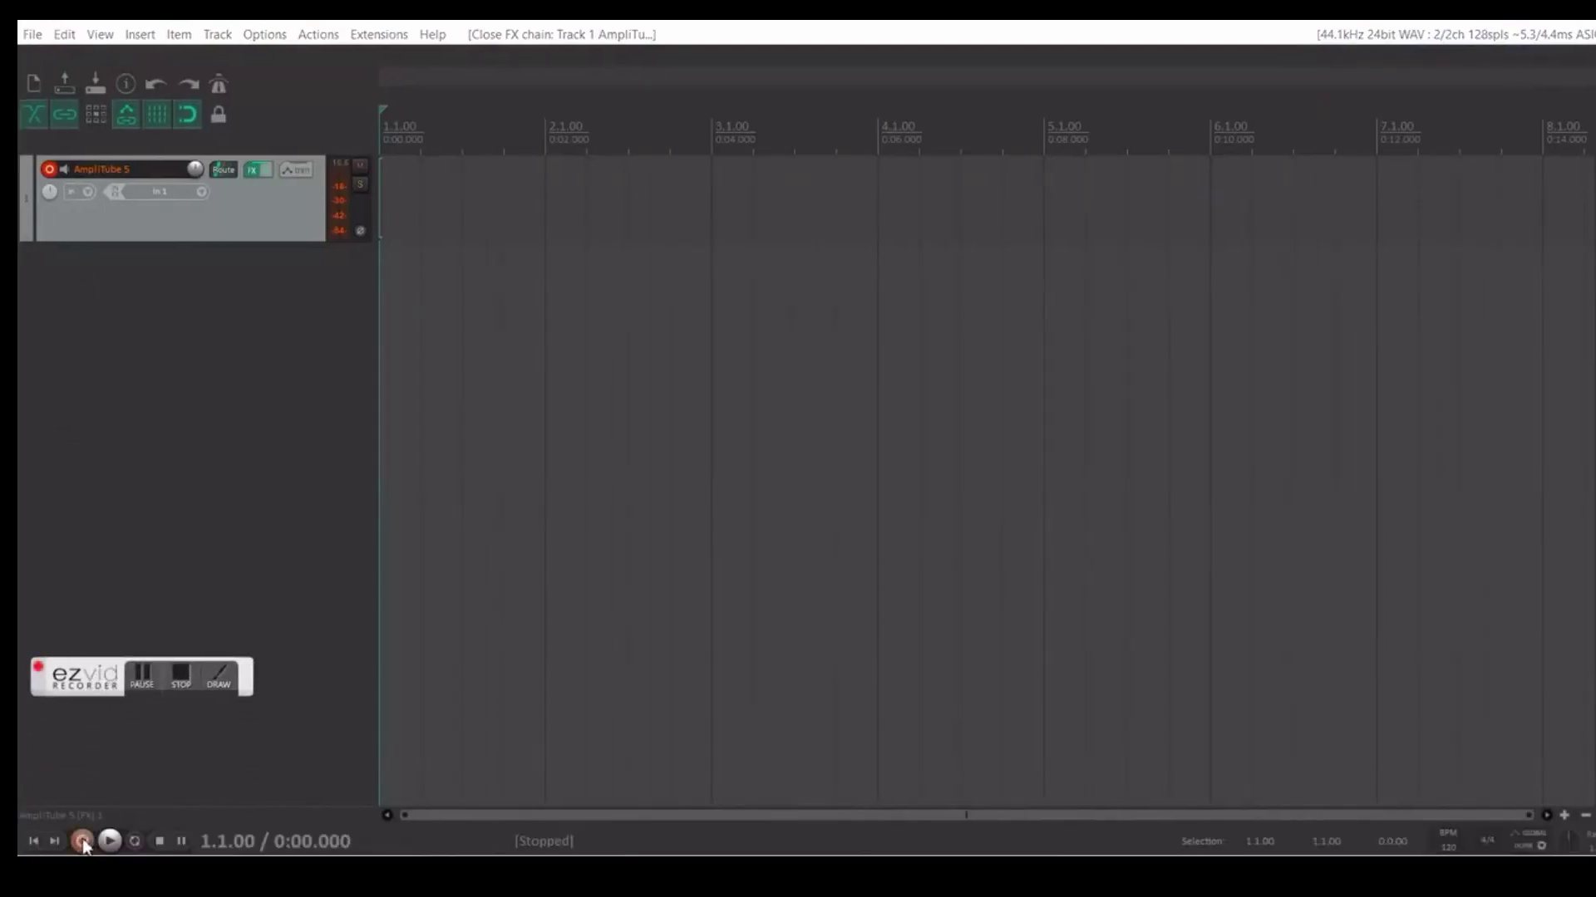
- Record a take of about 3.5 seconds on the AmpliTube 5 track and save the recorded file
click(65, 842)
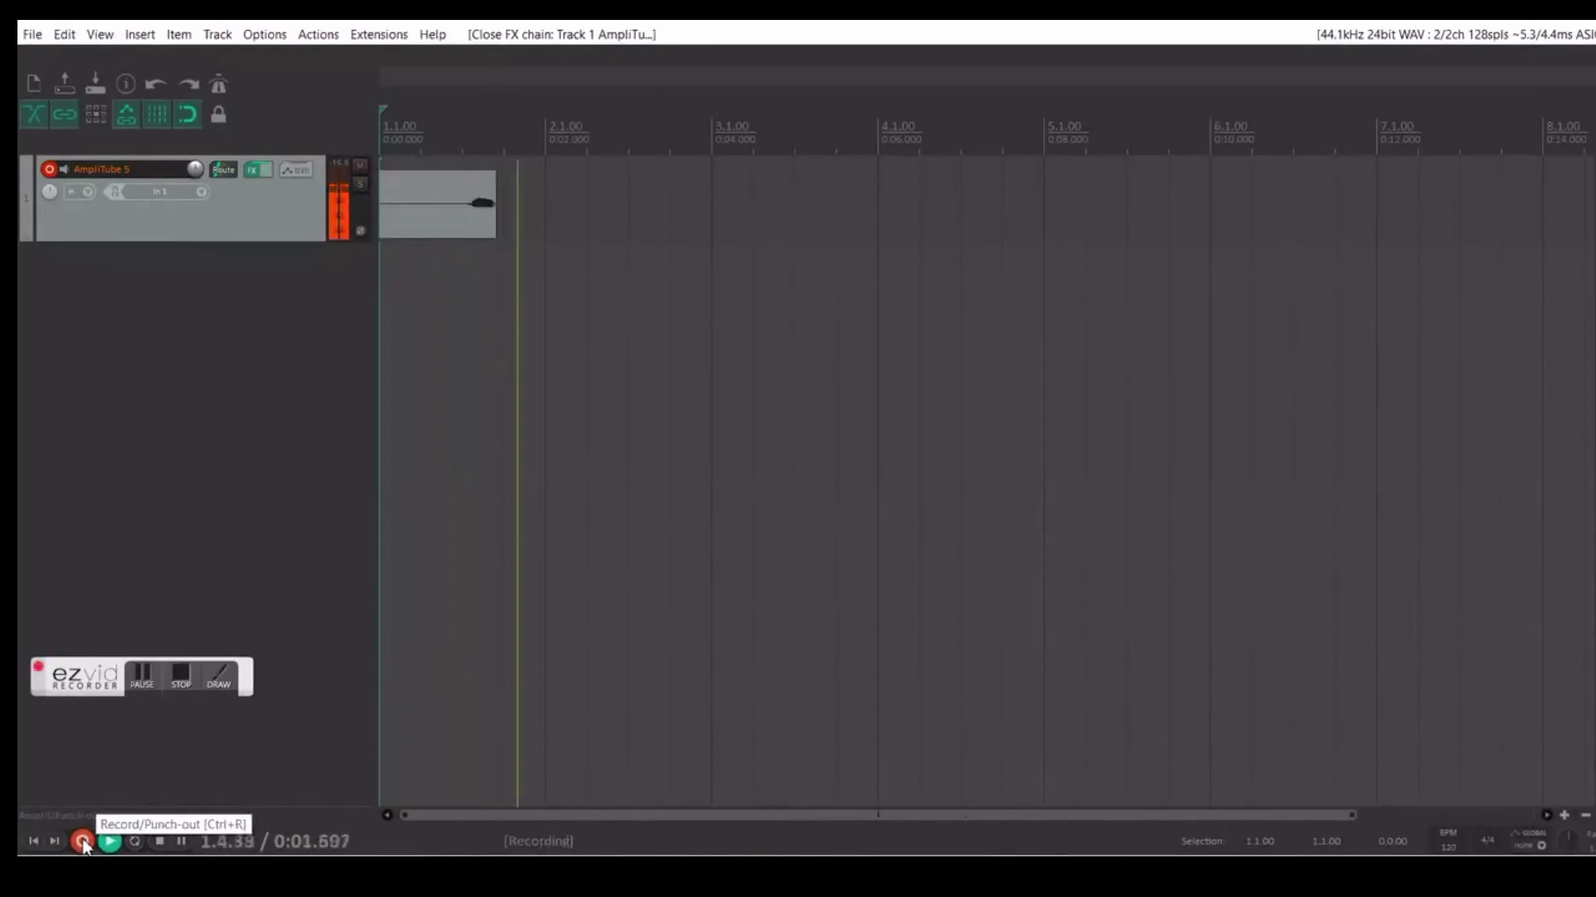
click(83, 842)
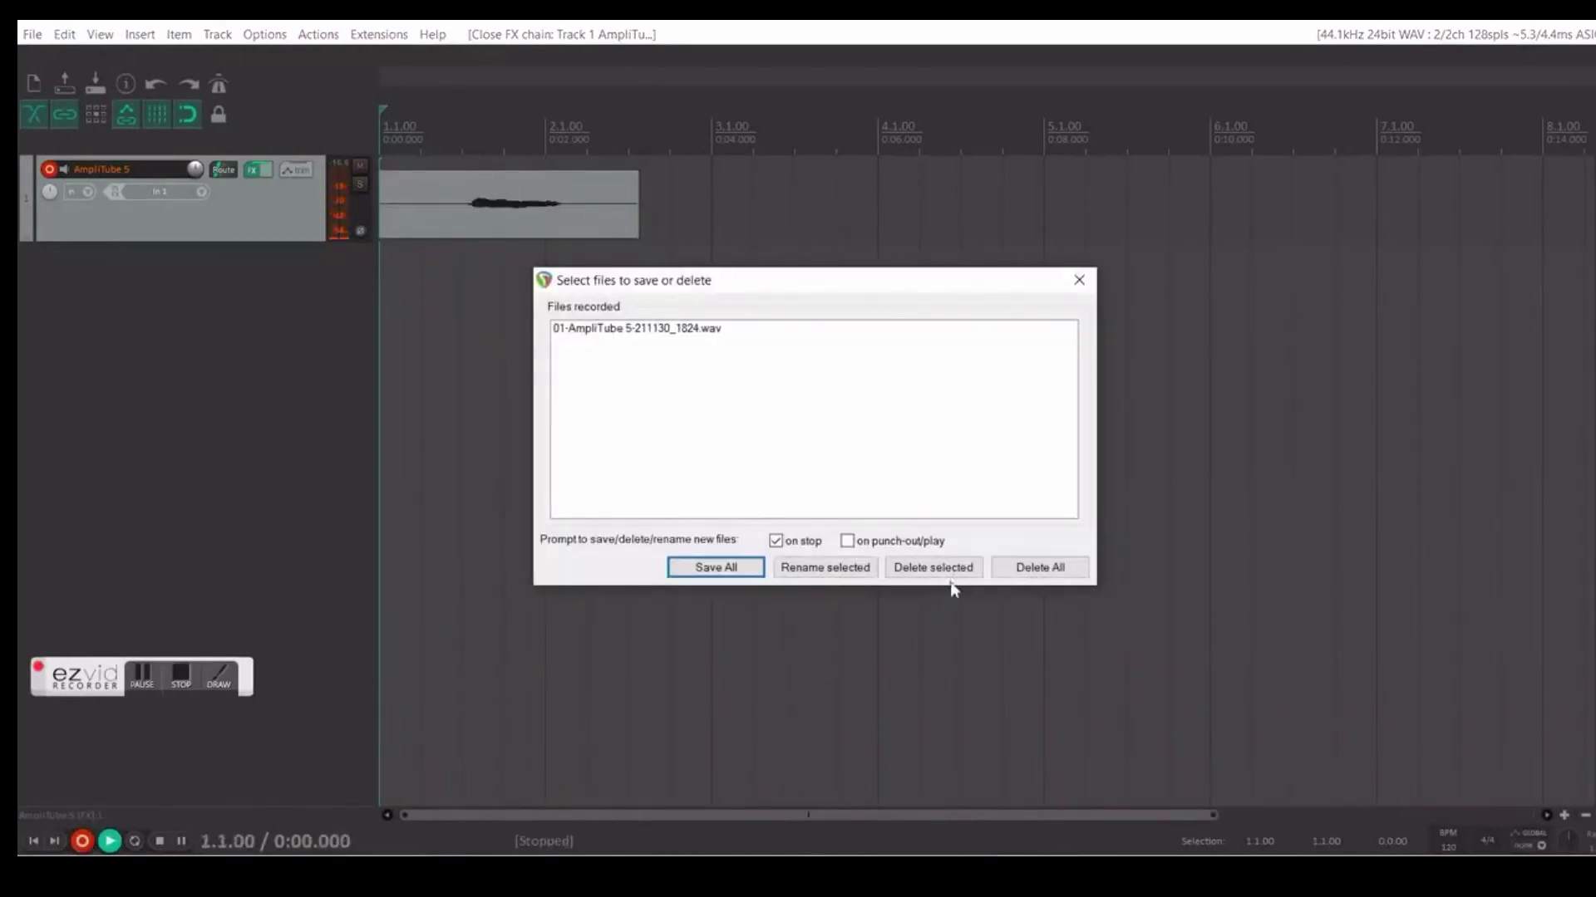
click(712, 571)
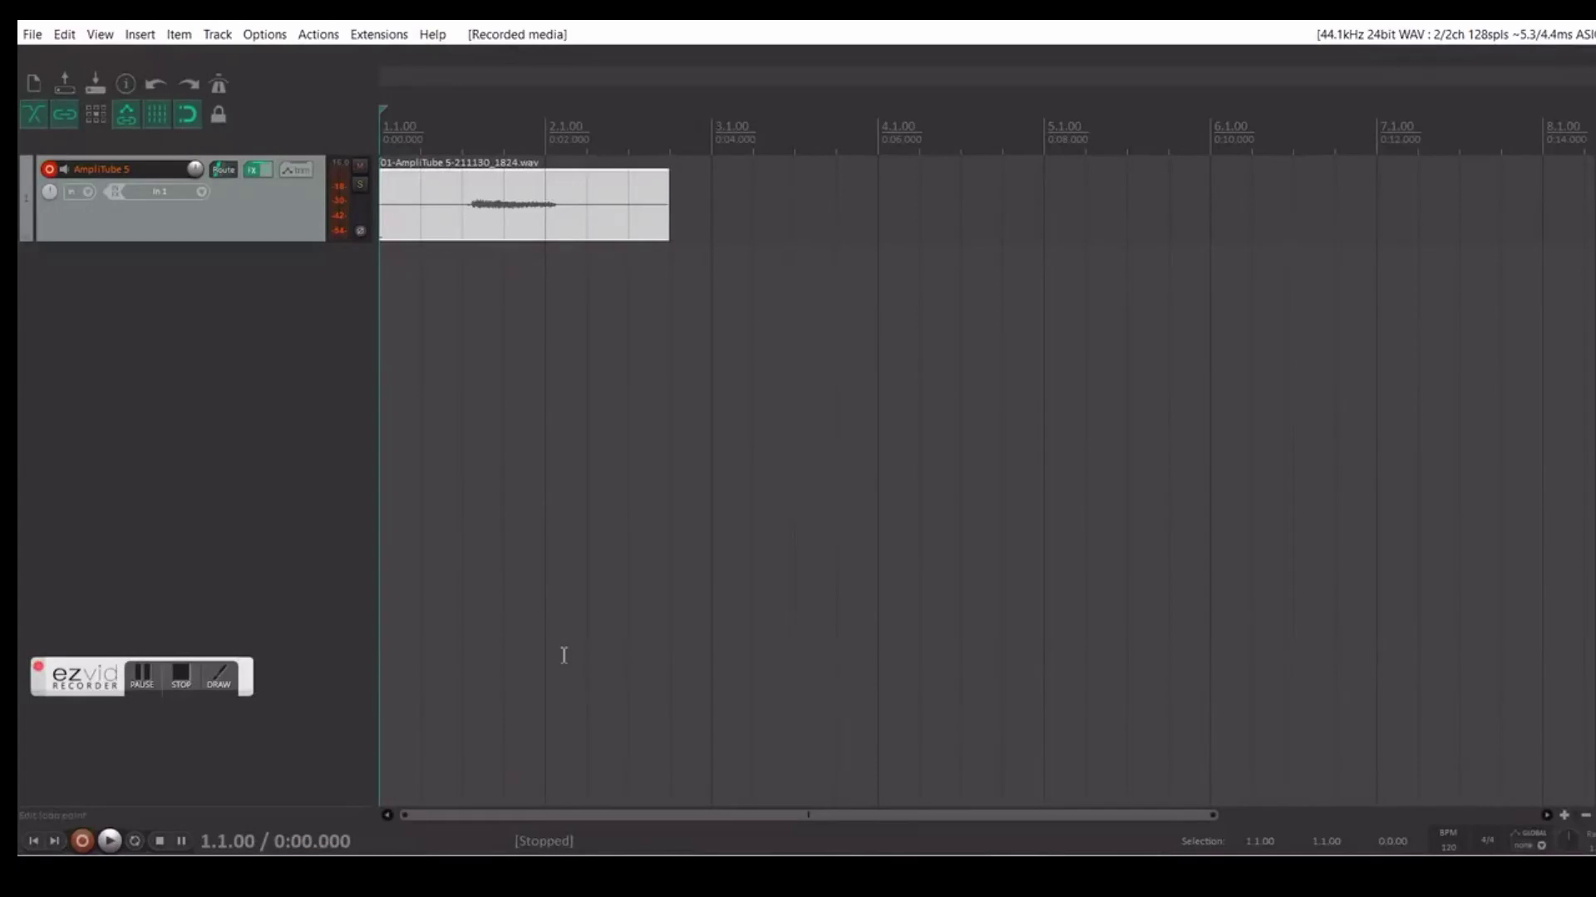
- Show the mixer and insert seven new empty tracks after the AmpliTube 5 track
key(ctrl+m)
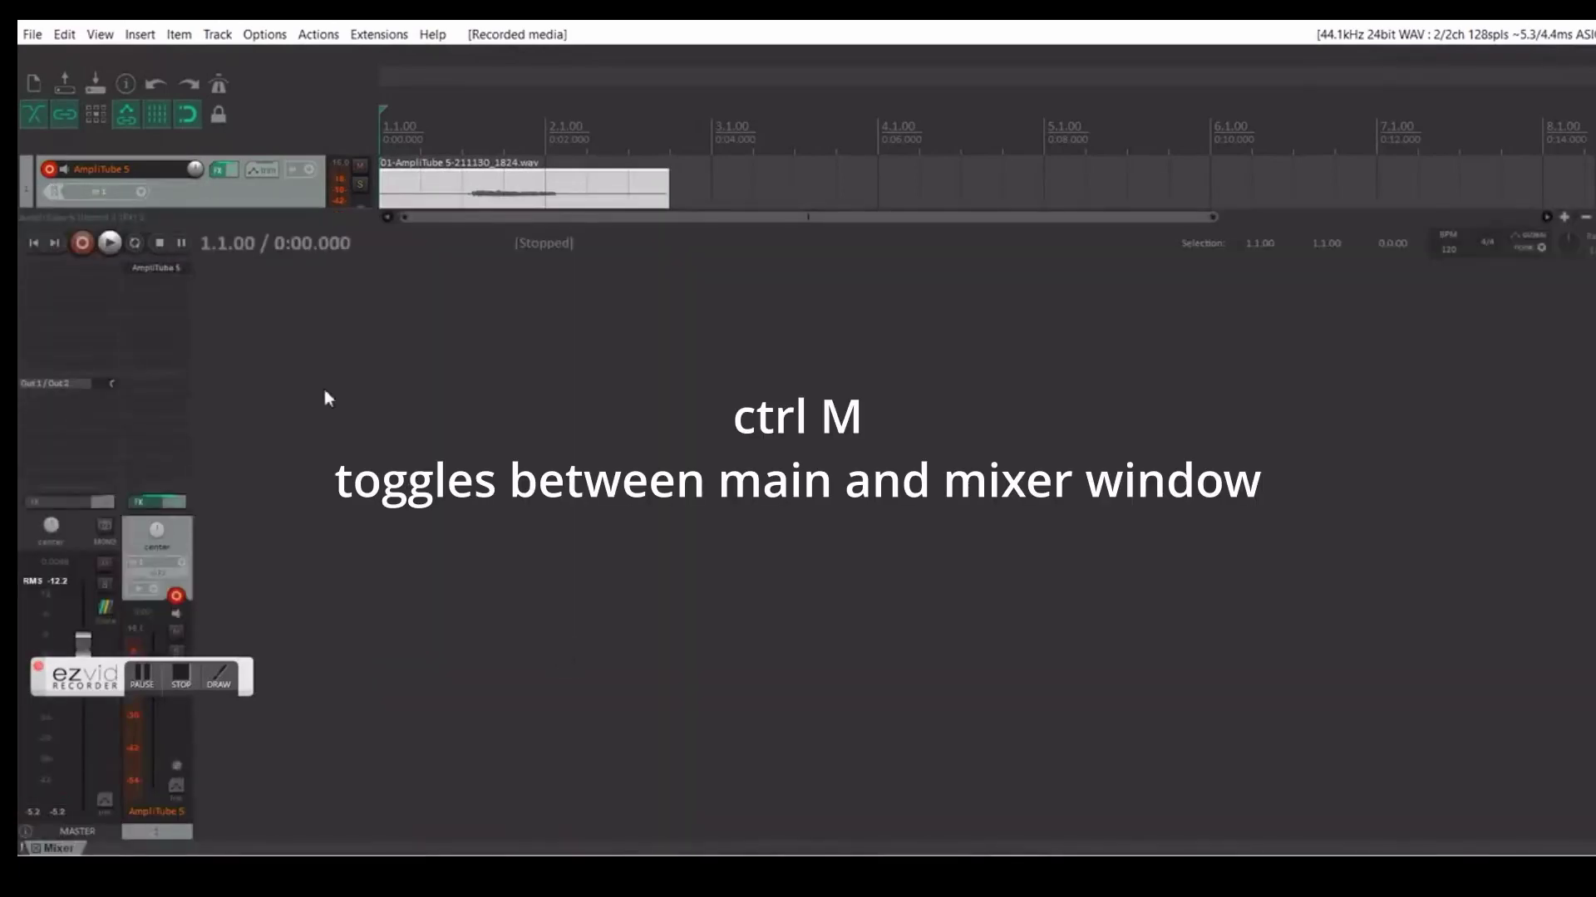
click(217, 35)
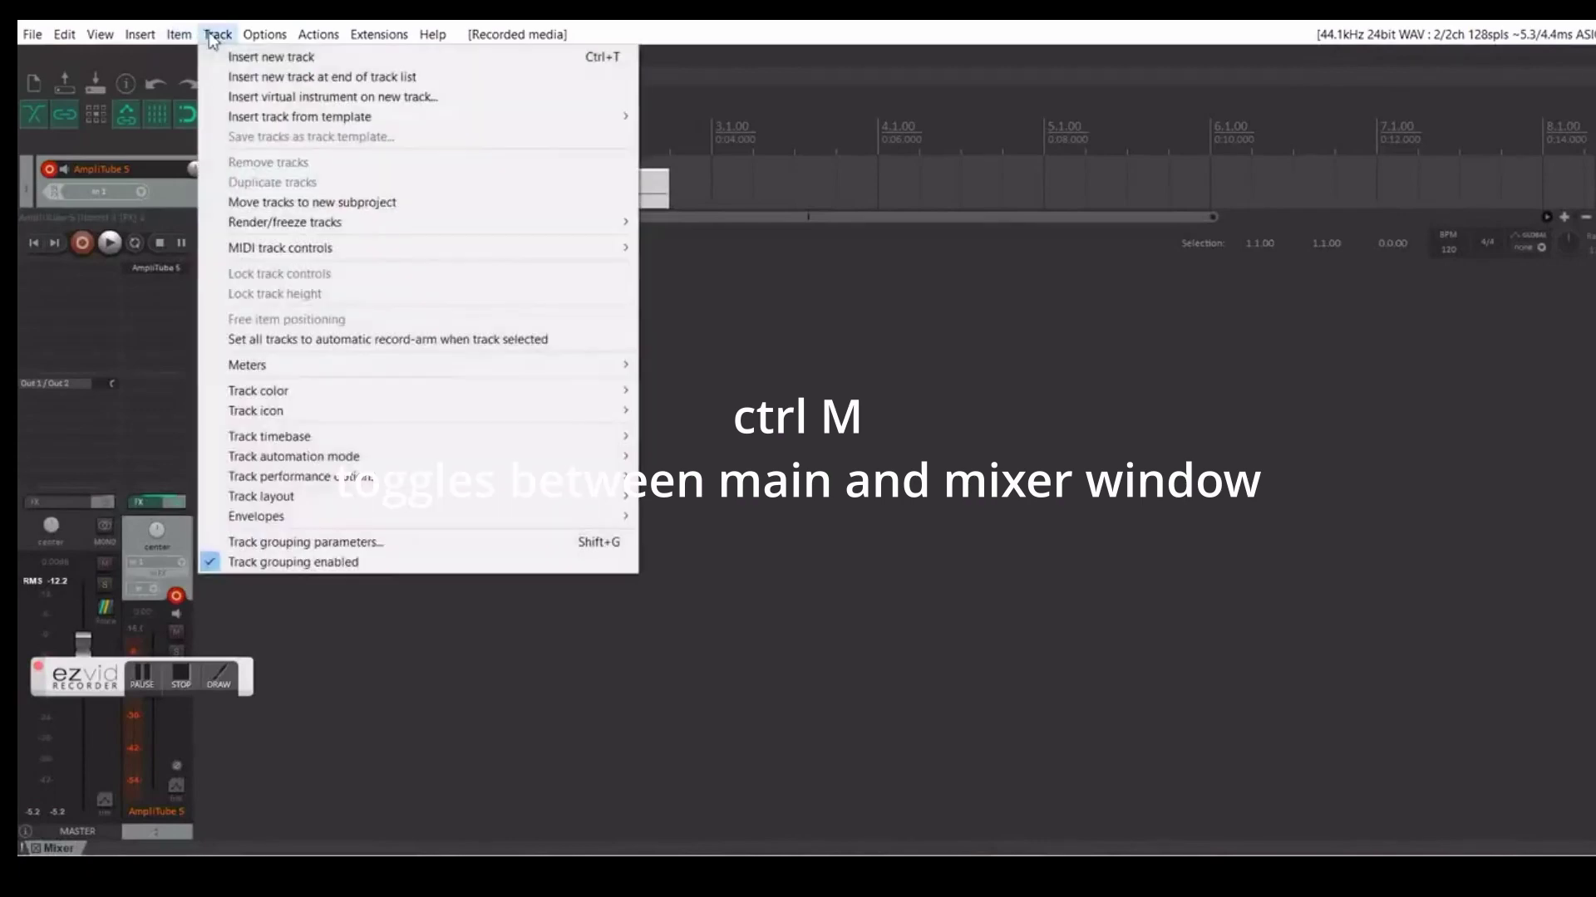
click(232, 57)
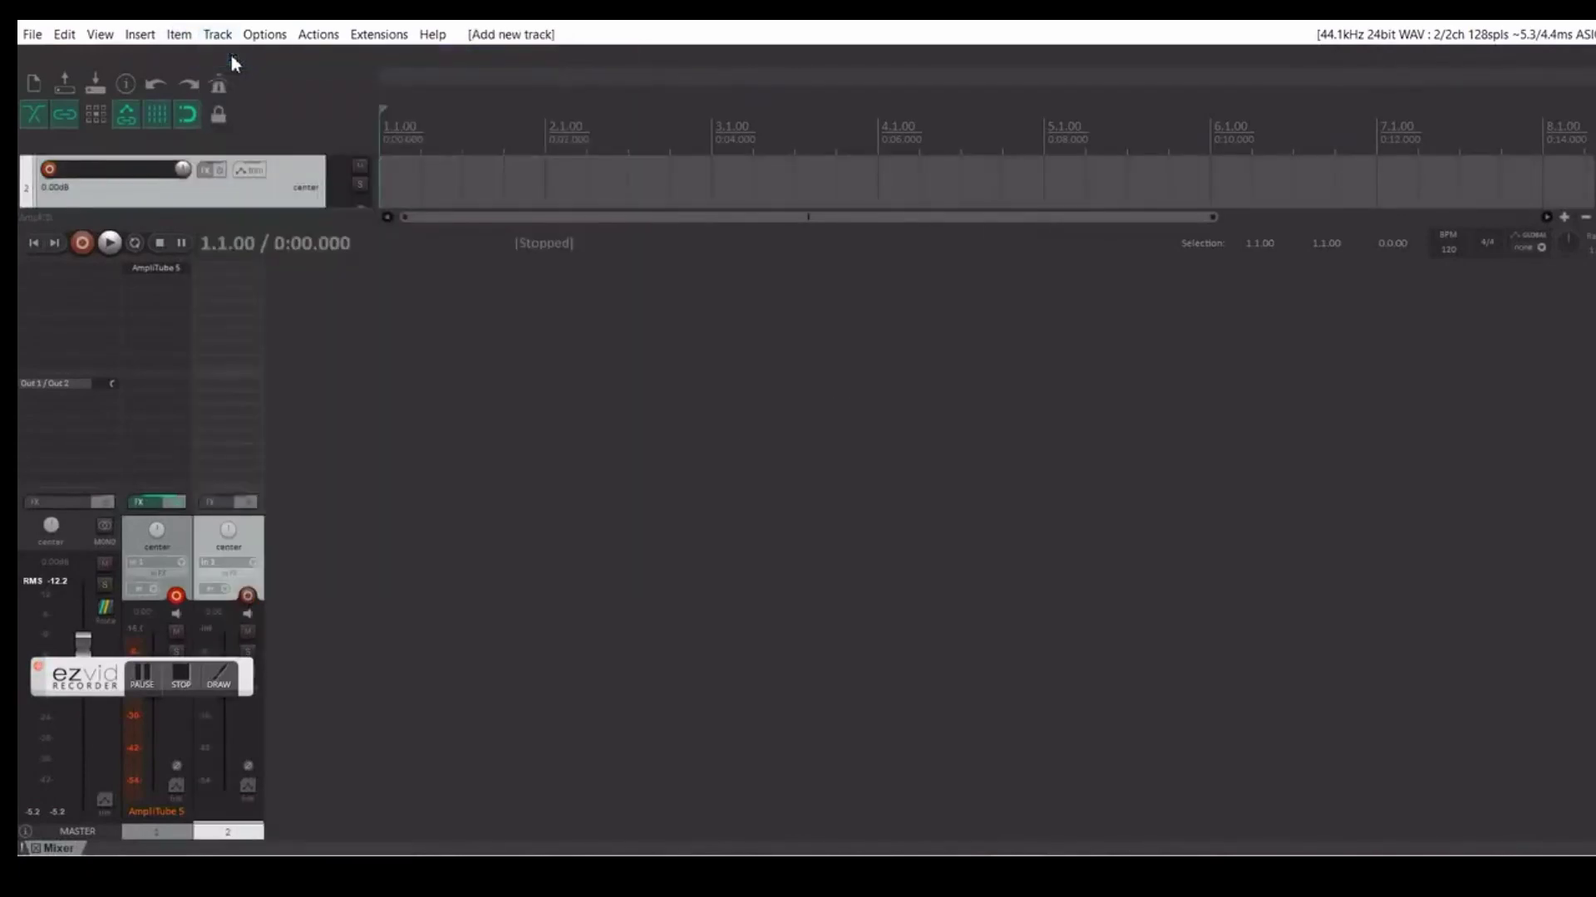
click(219, 35)
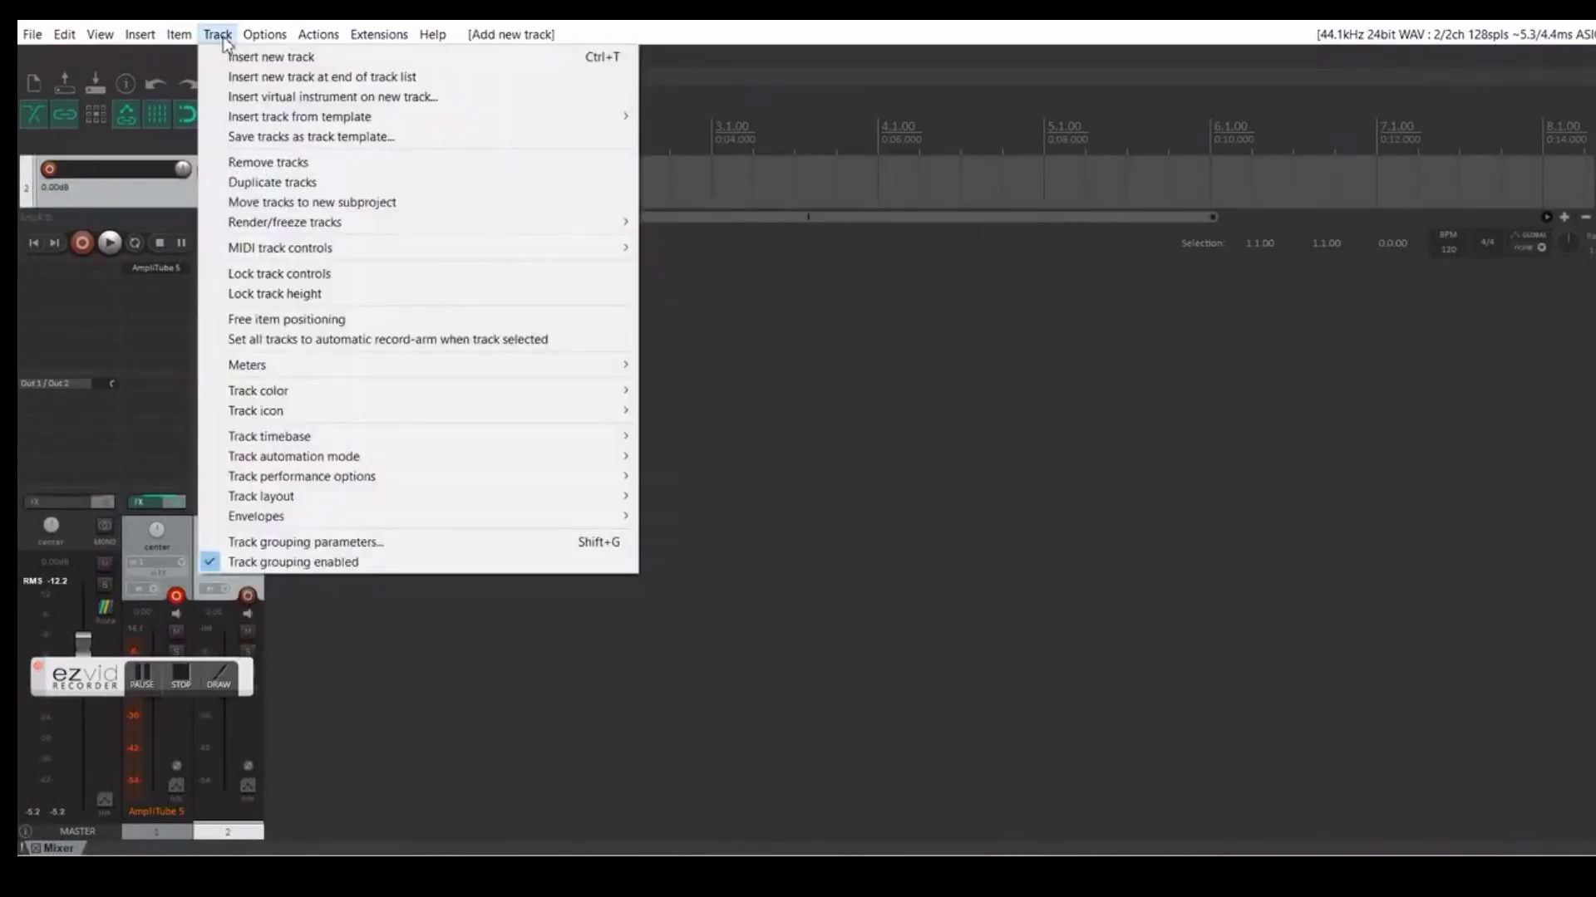
click(246, 57)
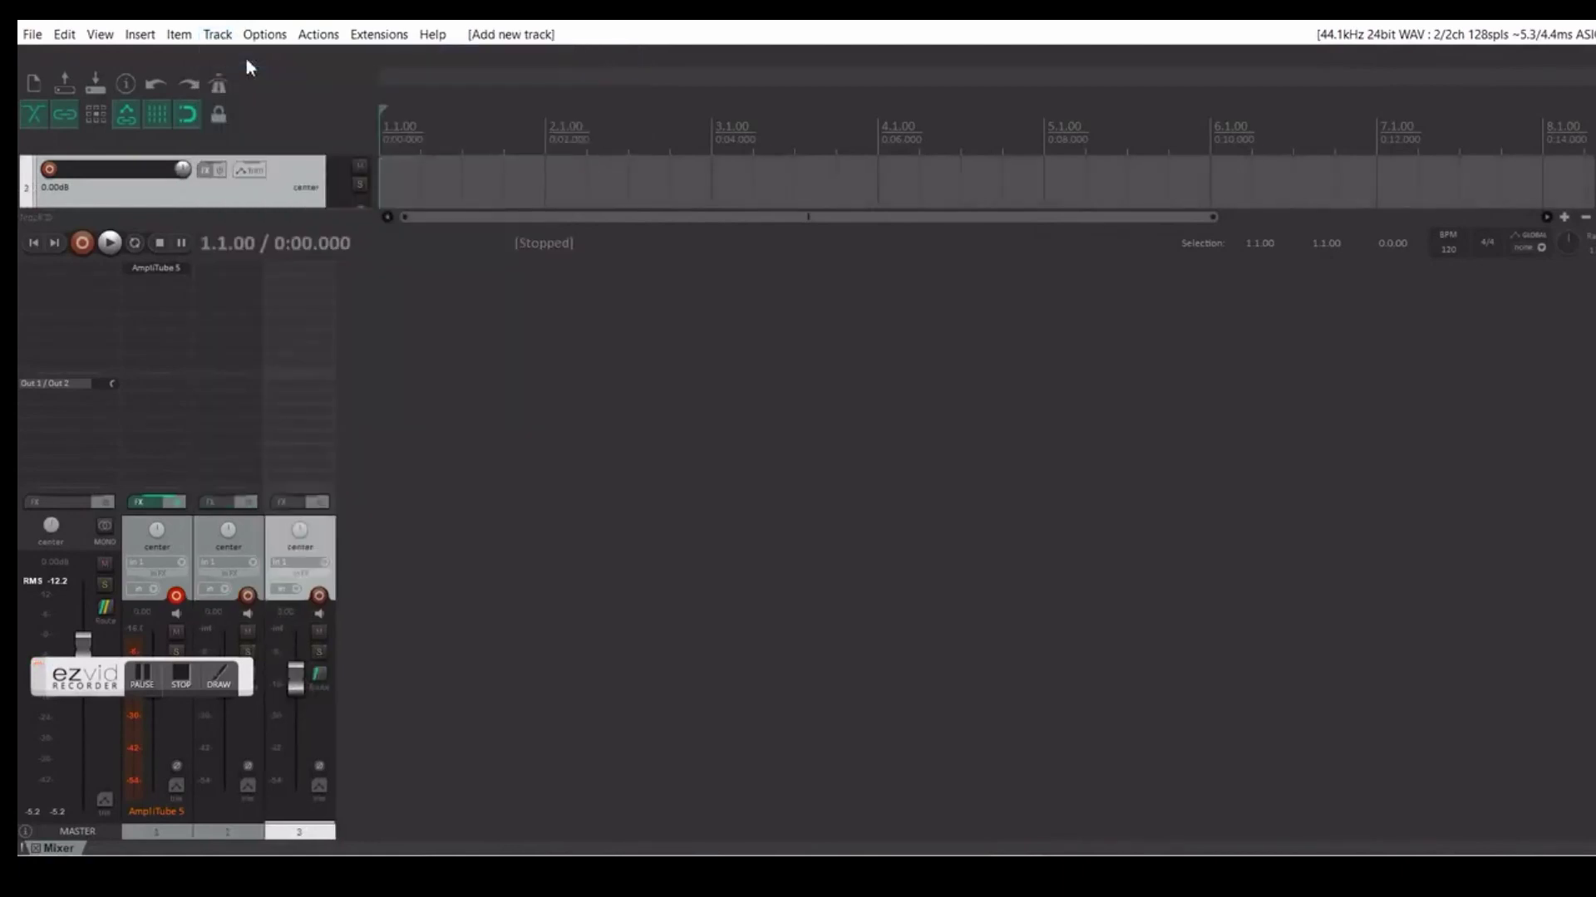
key(ctrl+t)
key(ctrl+t)
key(ctrl+t)
key(ctrl+t)
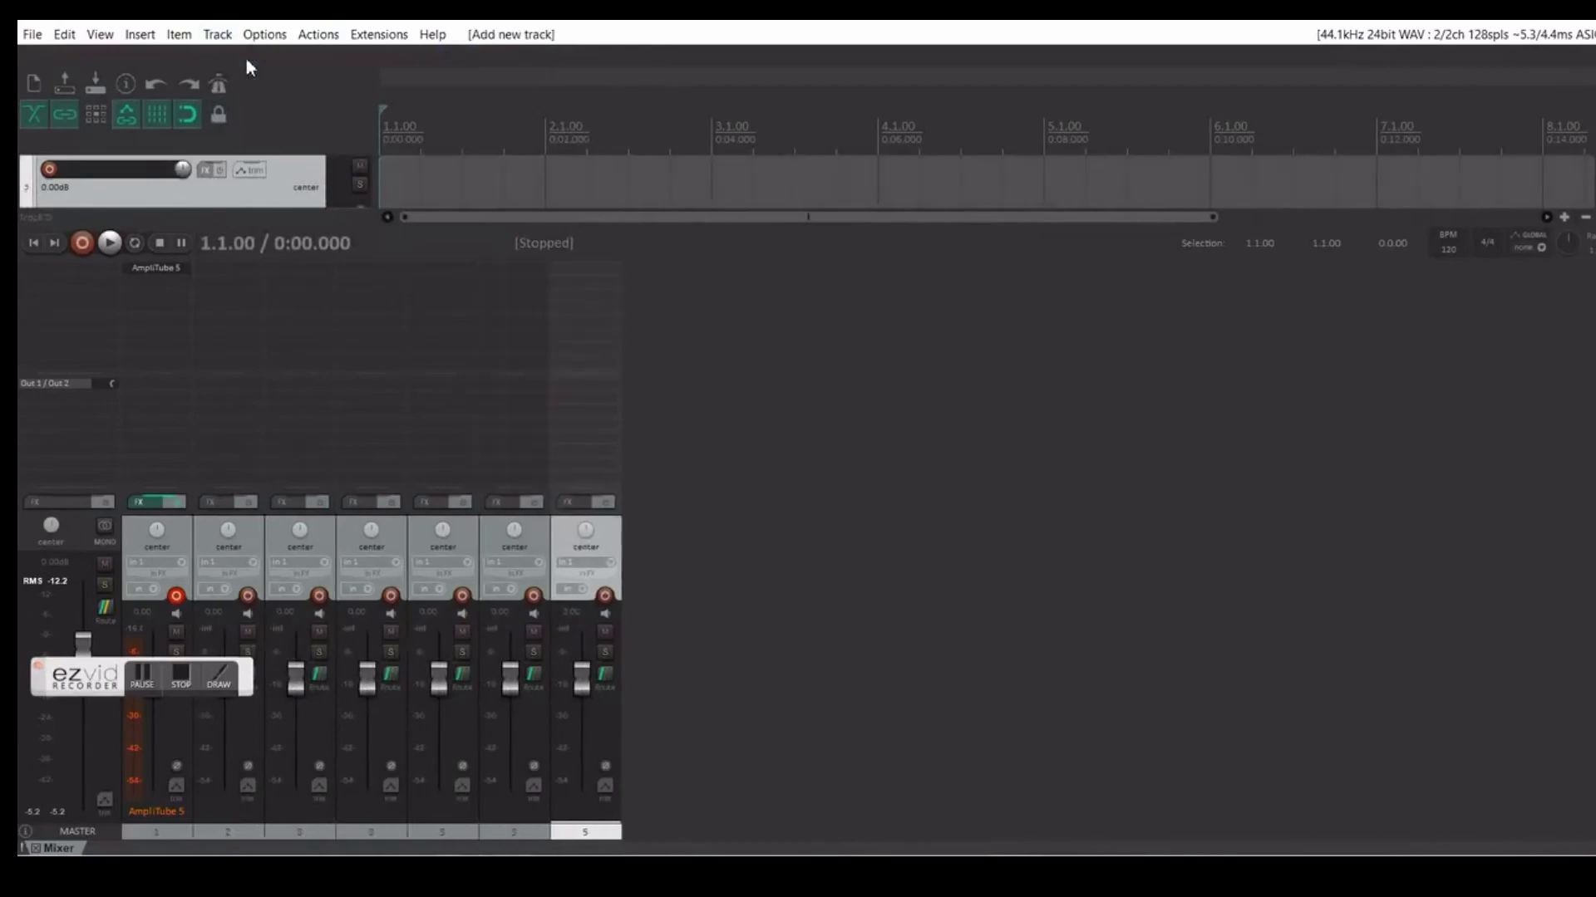
key(ctrl+t)
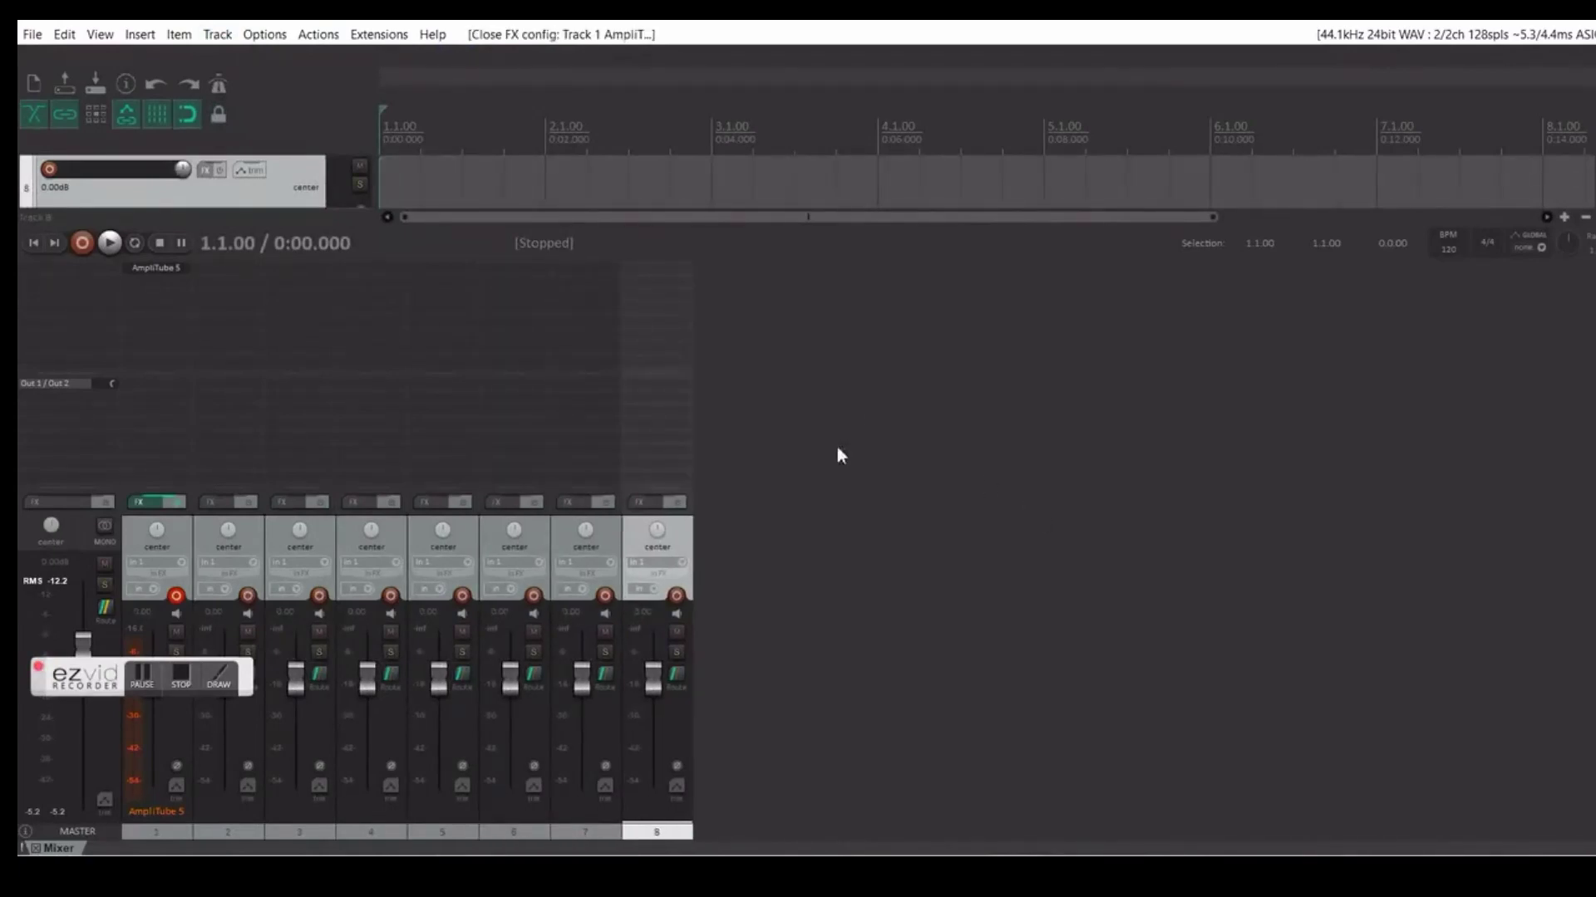
- Add the TR5 Classic Clipper effect to track 2 from the mixer and close its plugin window
click(229, 271)
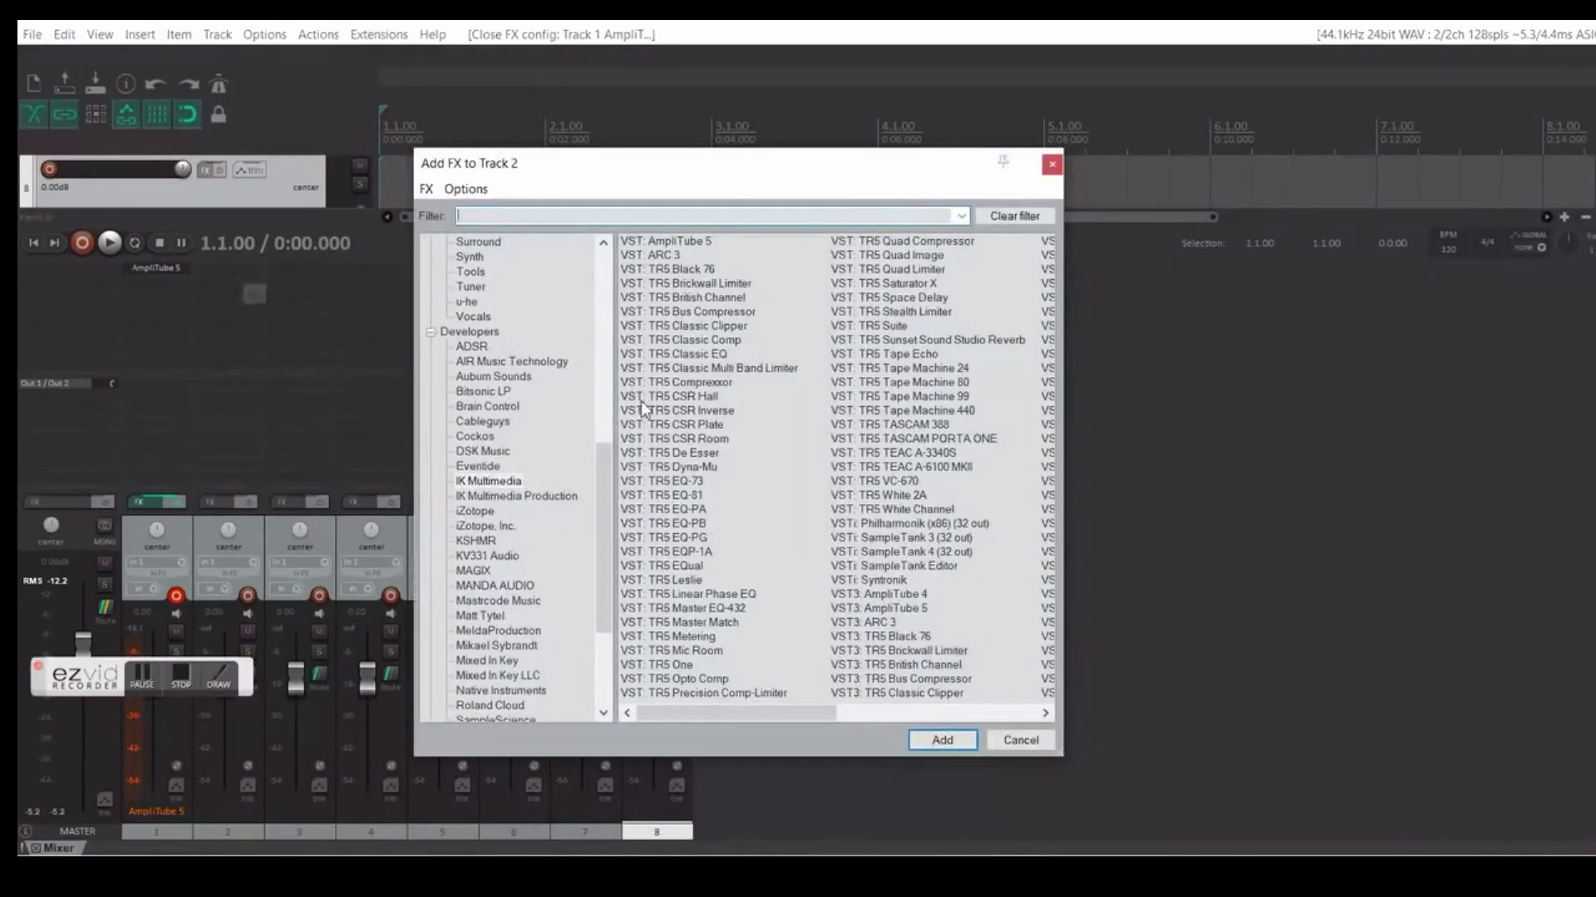
double_click(686, 328)
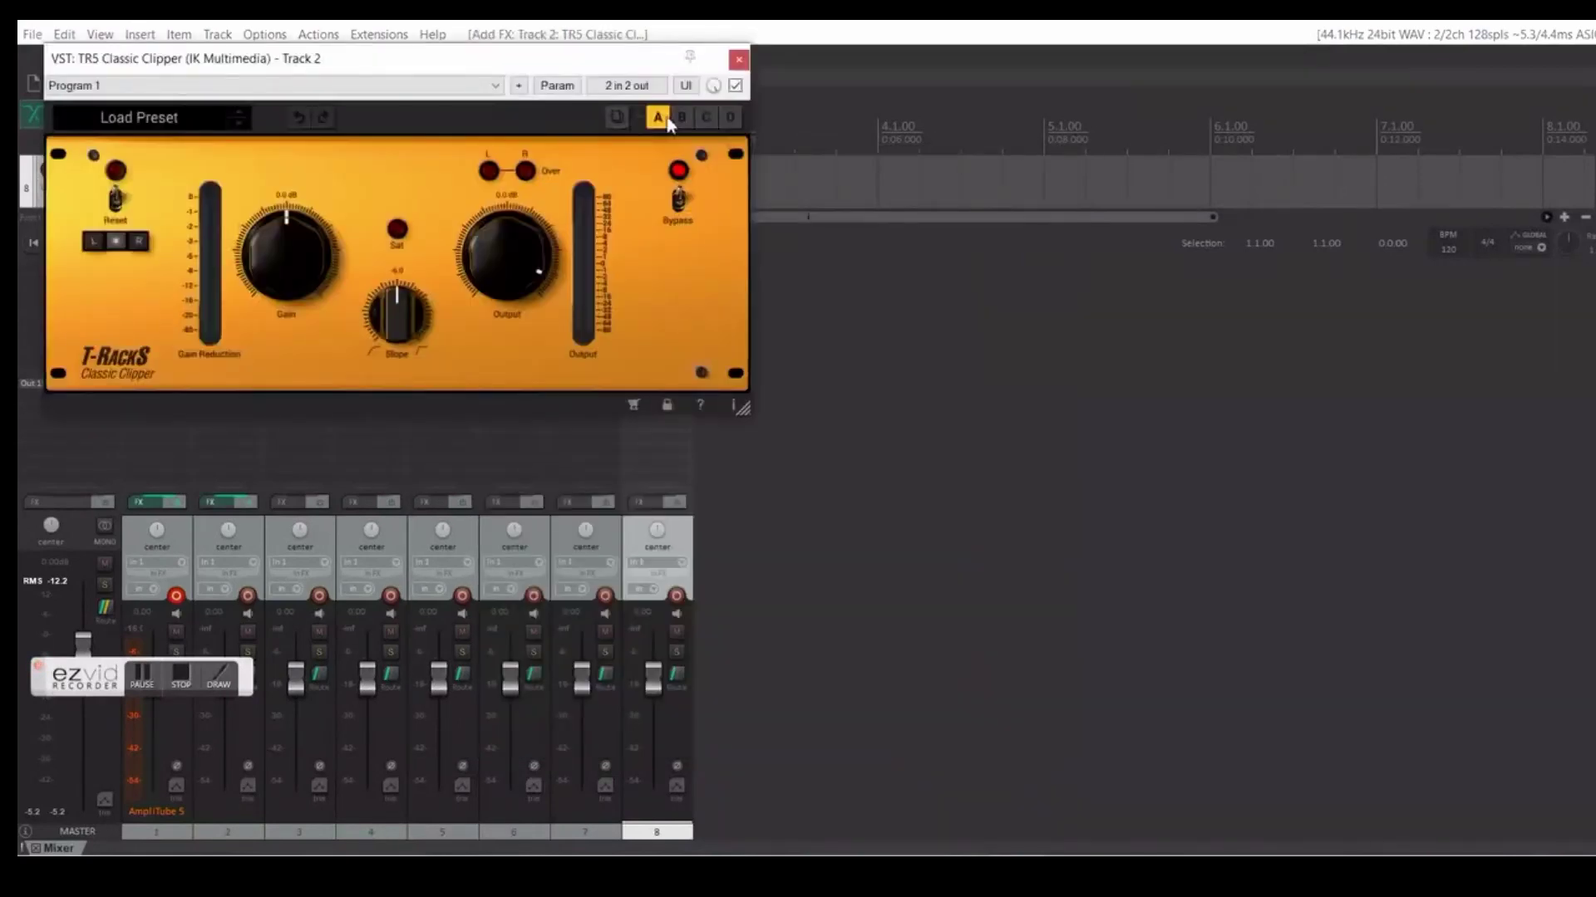
click(739, 59)
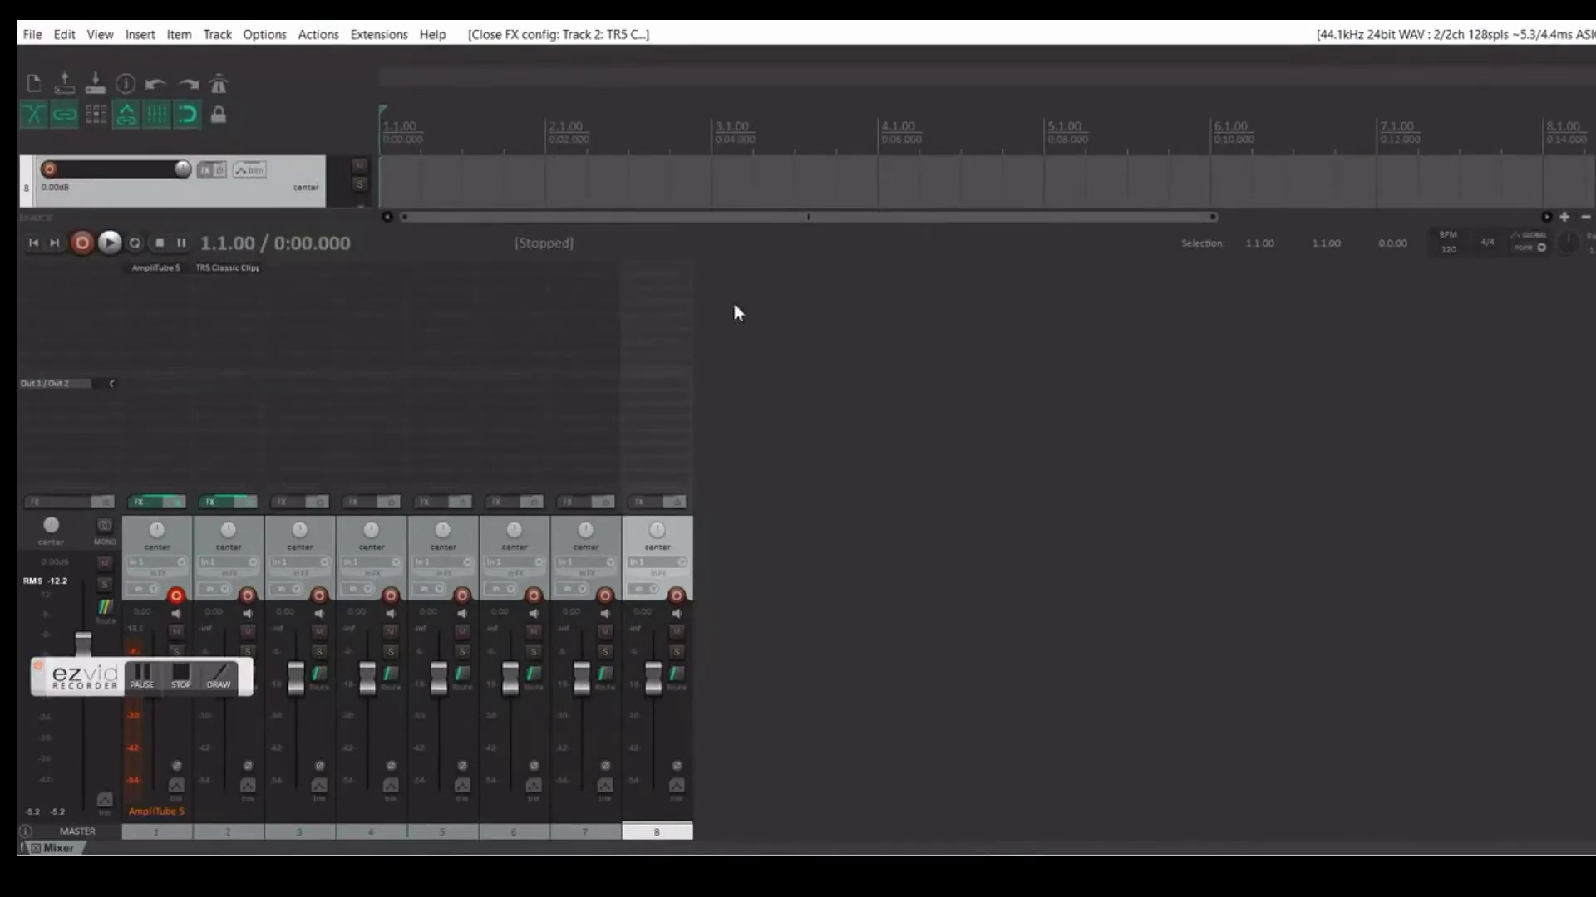
- Hide the mixer, add the TR5 EQ-PB effect to track 3, decline the Custom Shop offer and close the effects window
key(ctrl+m)
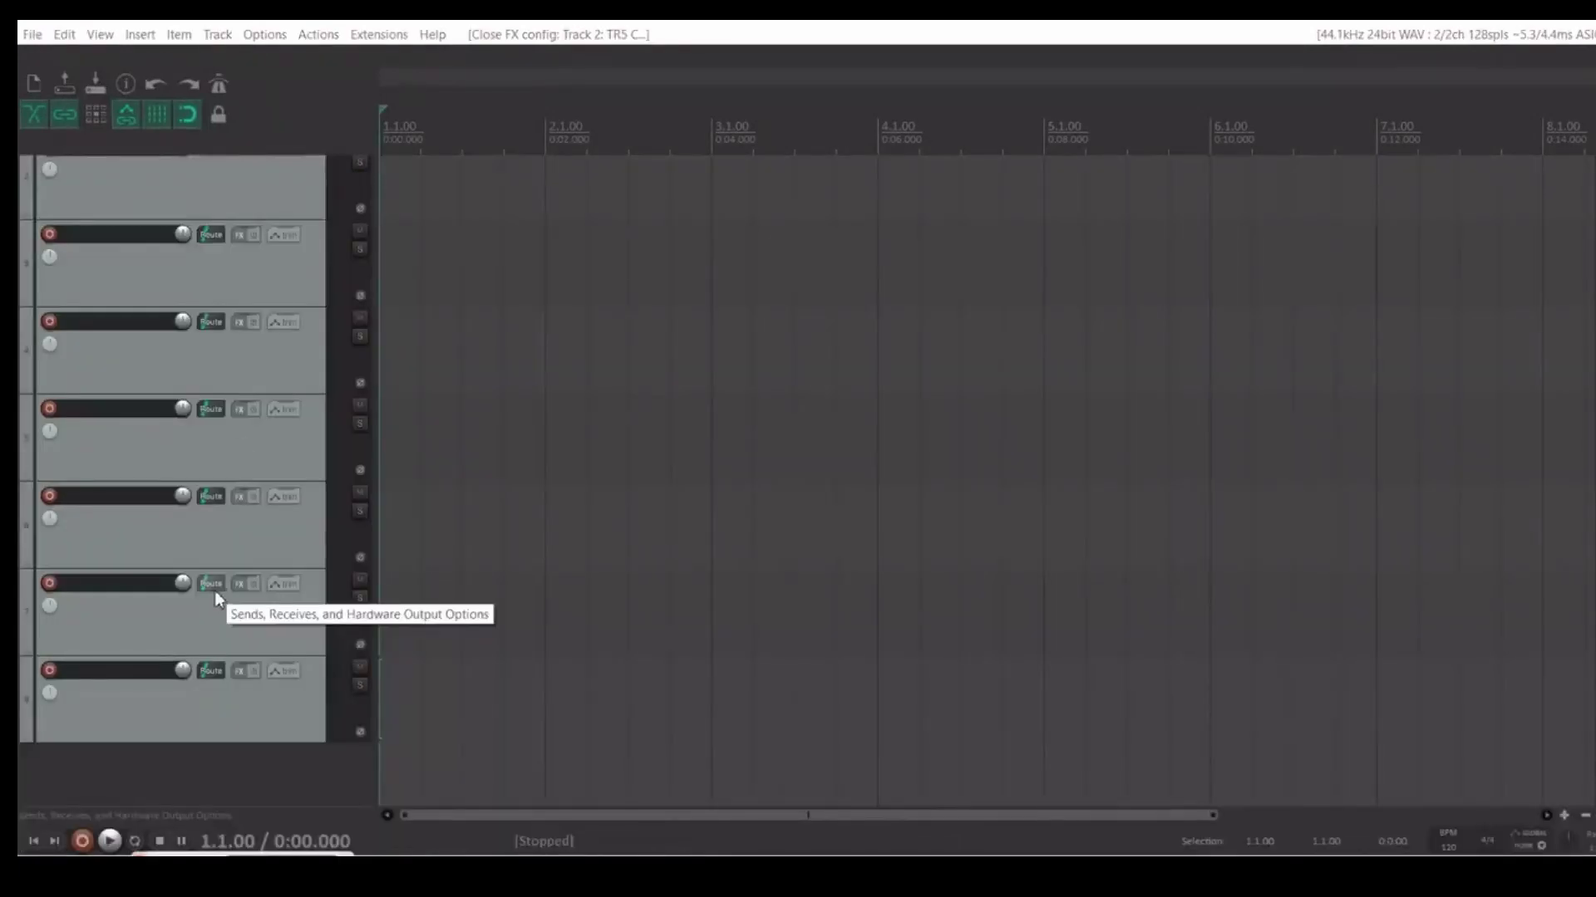
click(238, 236)
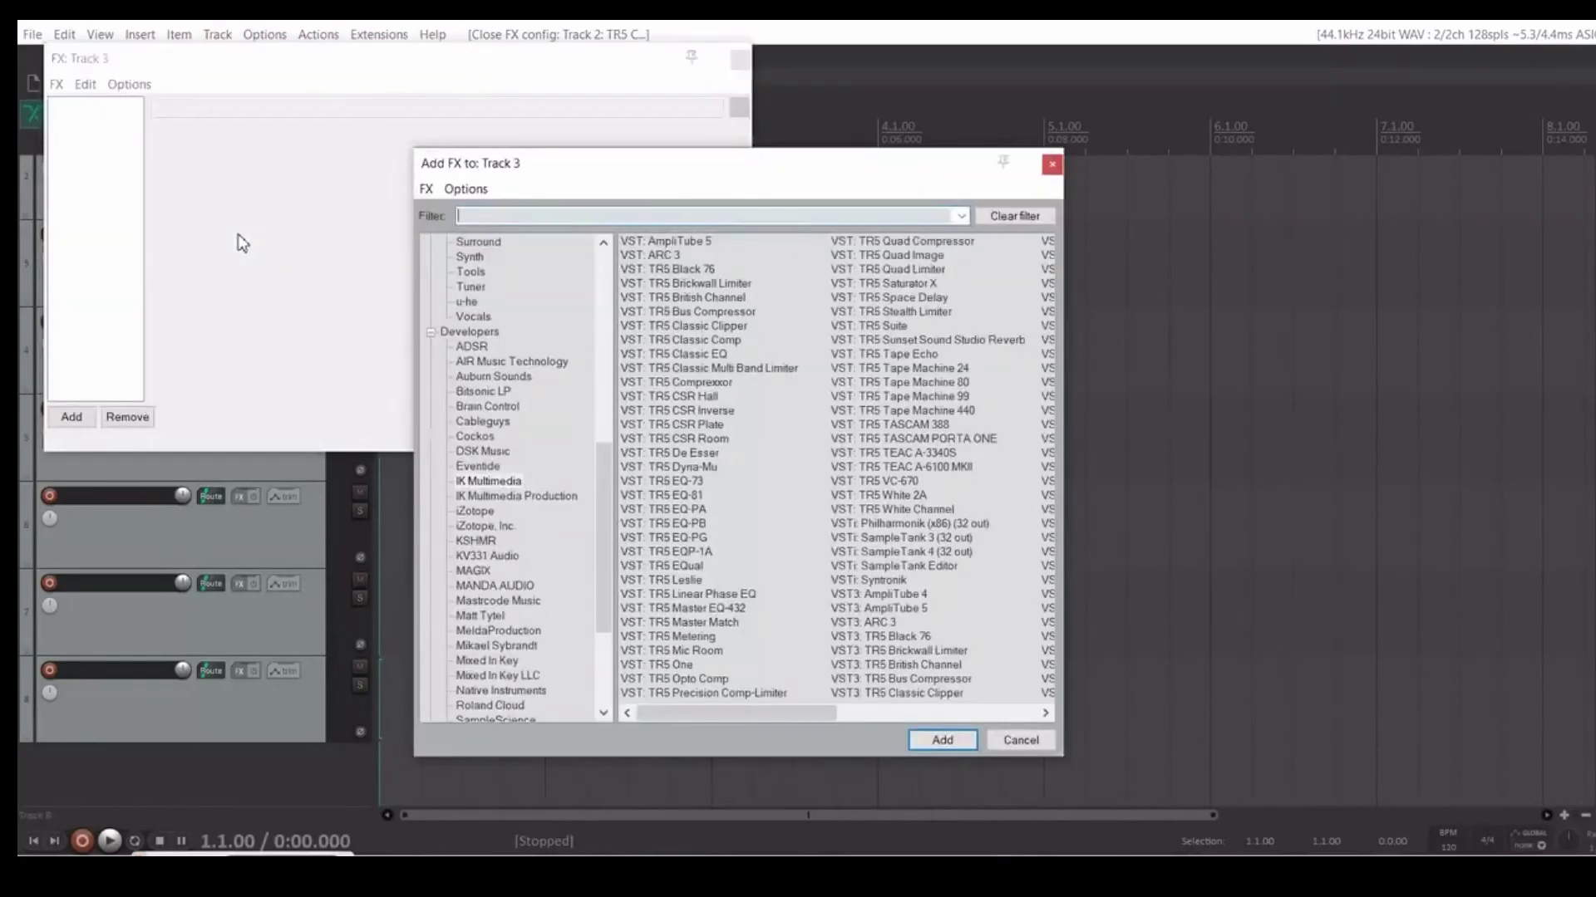
double_click(700, 523)
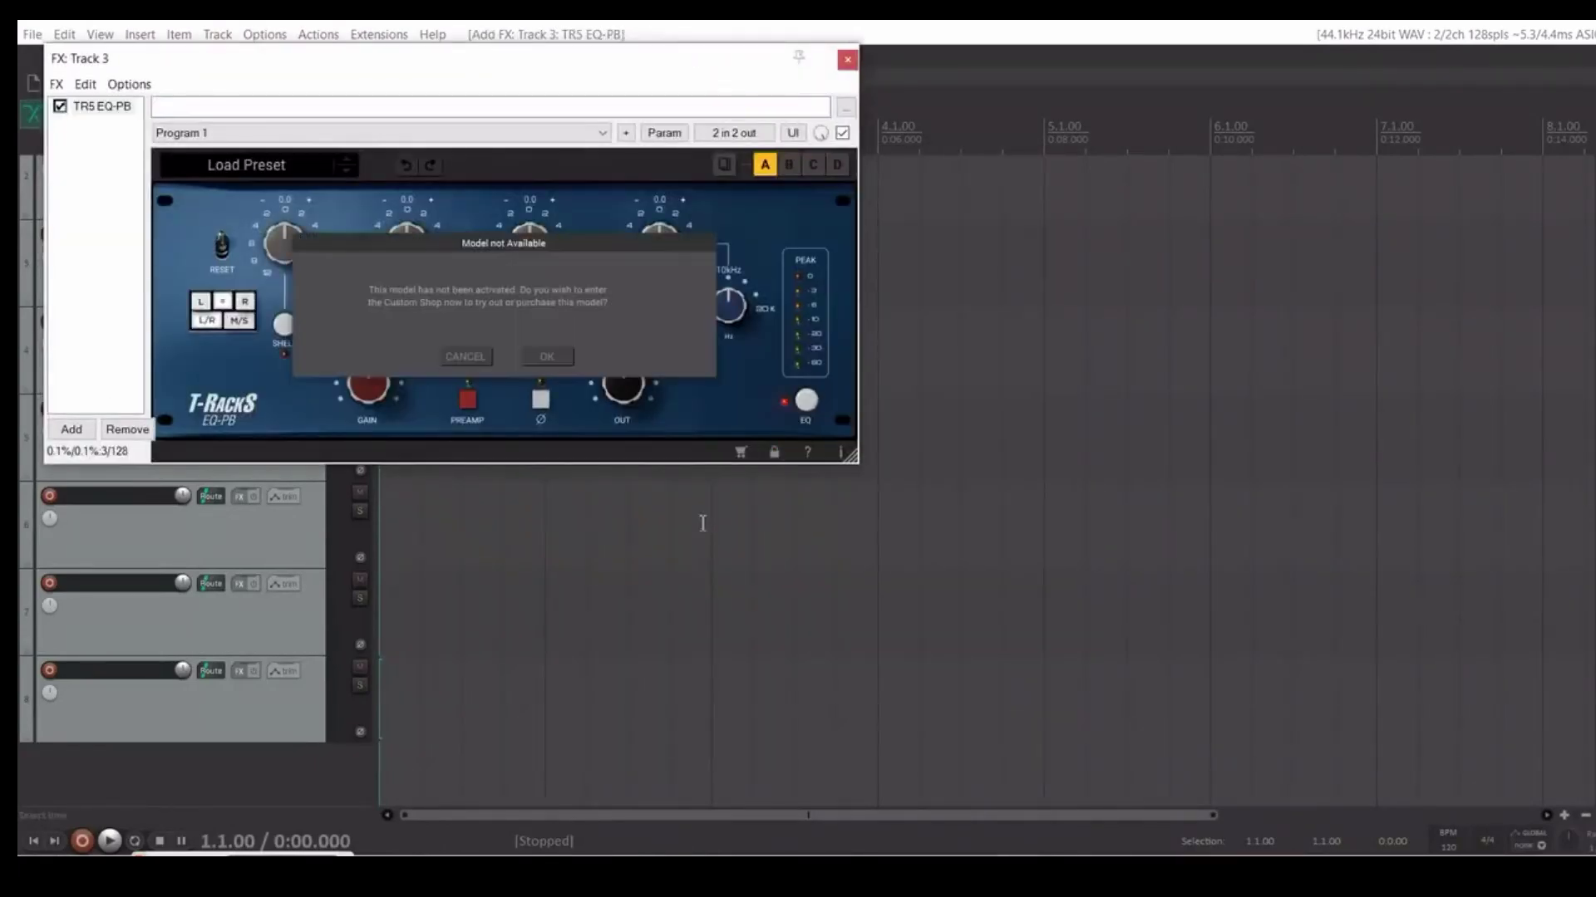
click(465, 357)
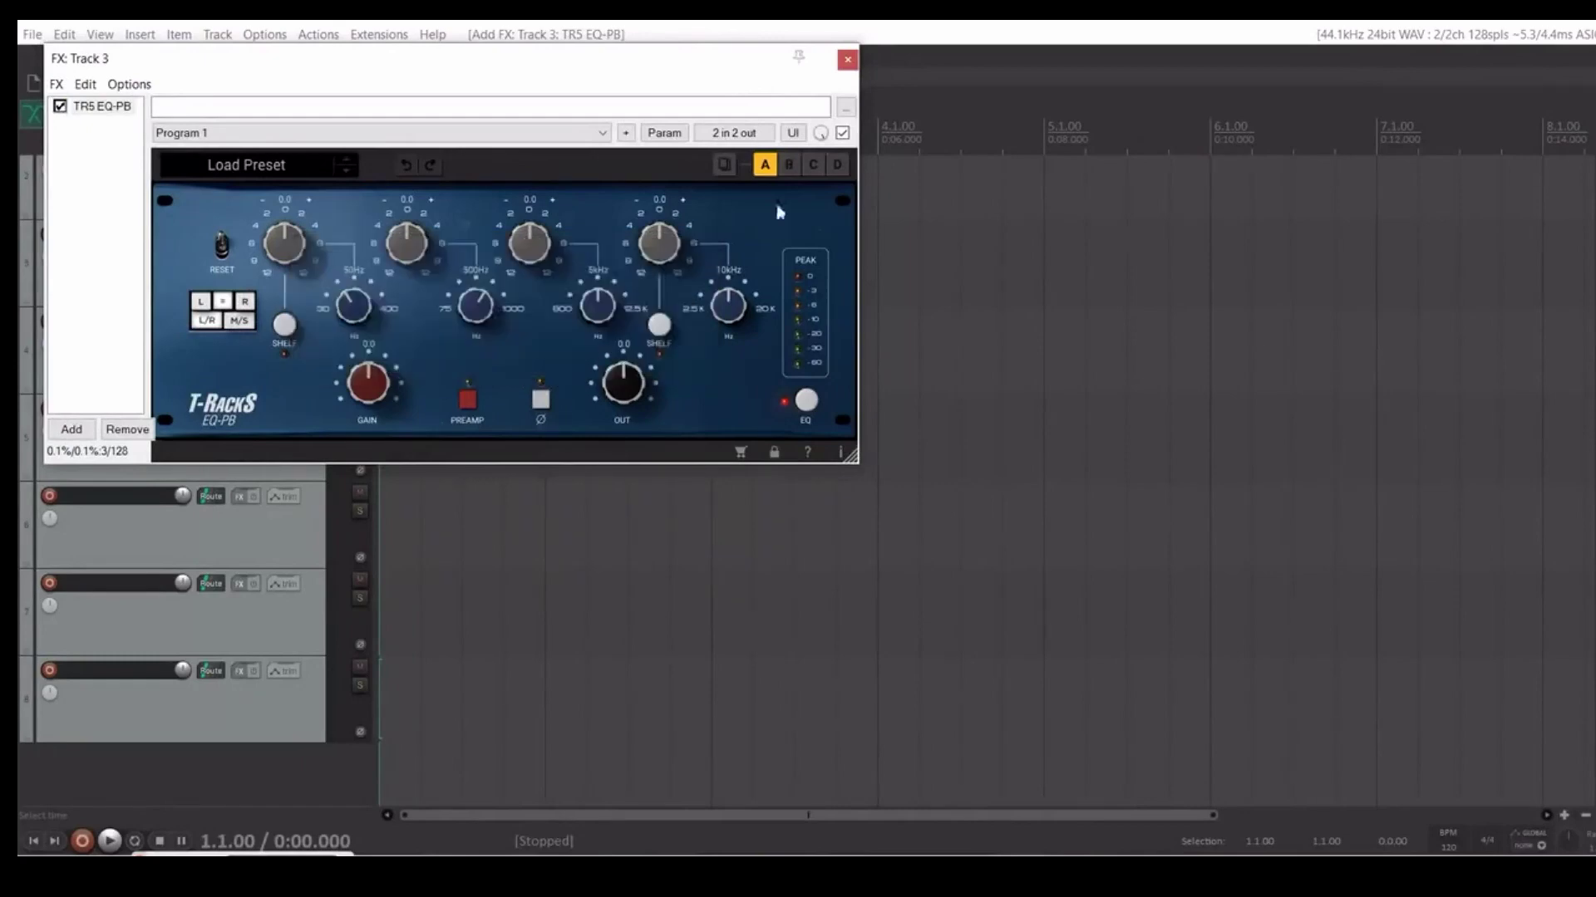
click(847, 60)
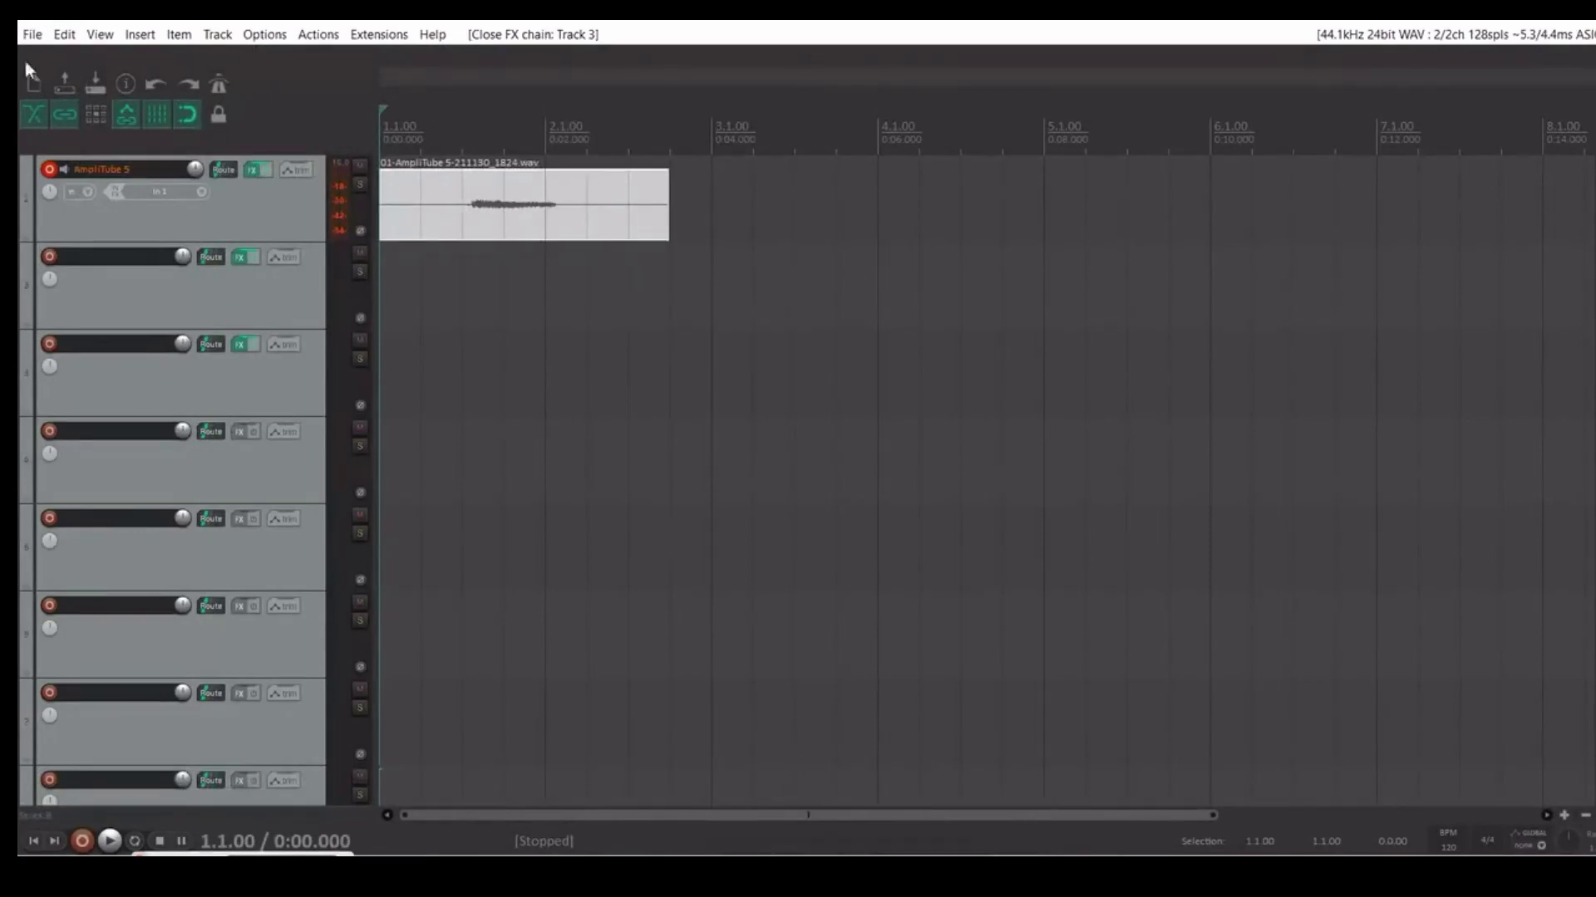
click(31, 37)
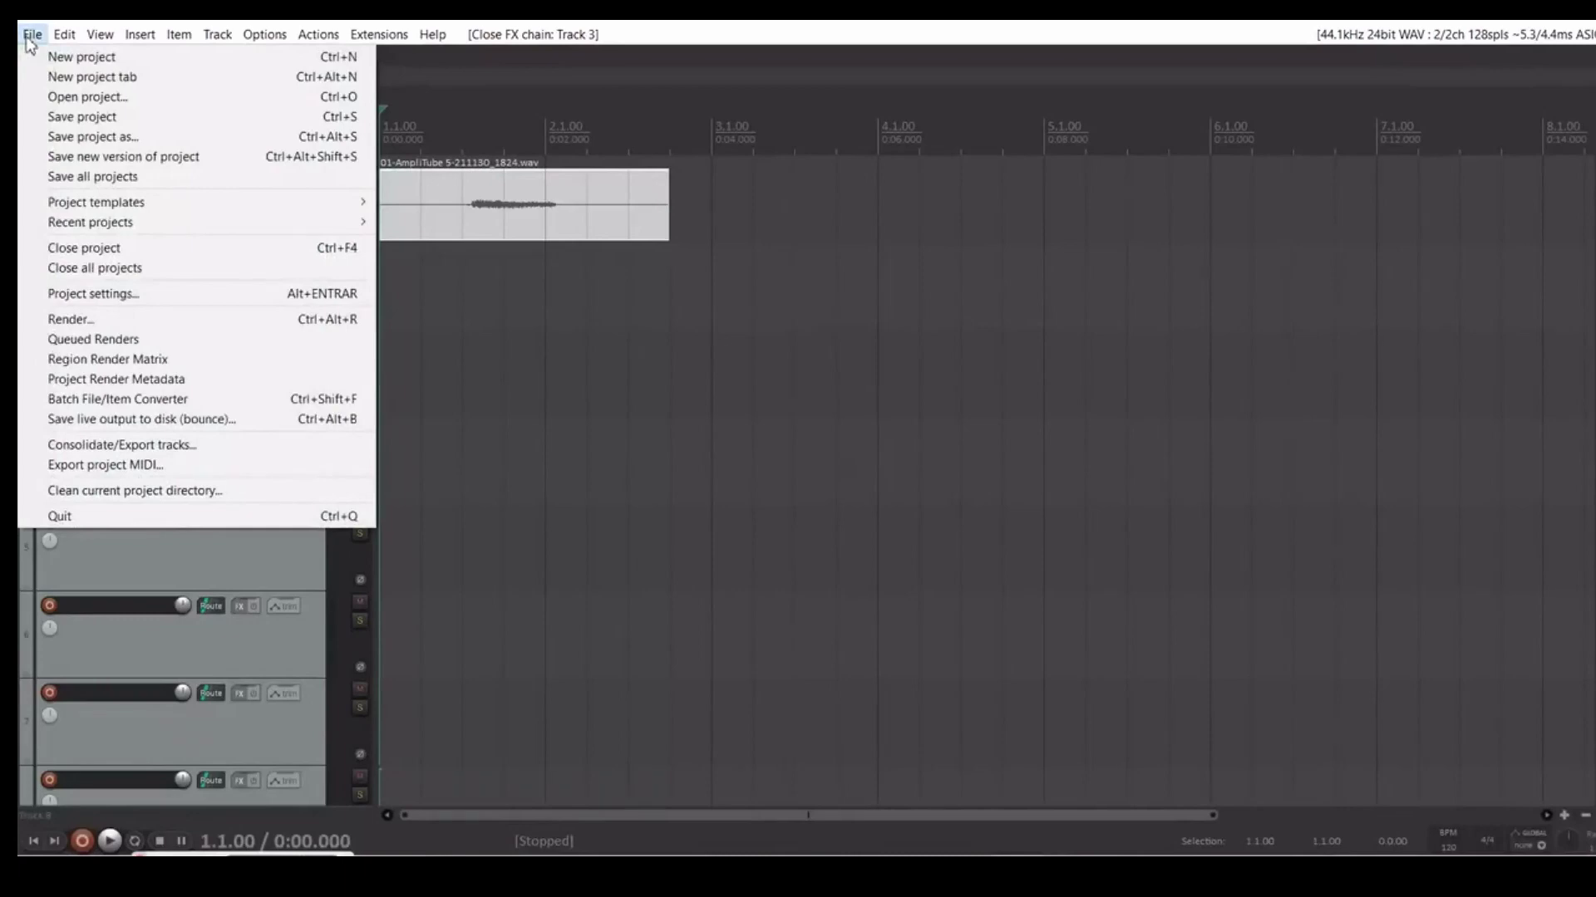
click(91, 117)
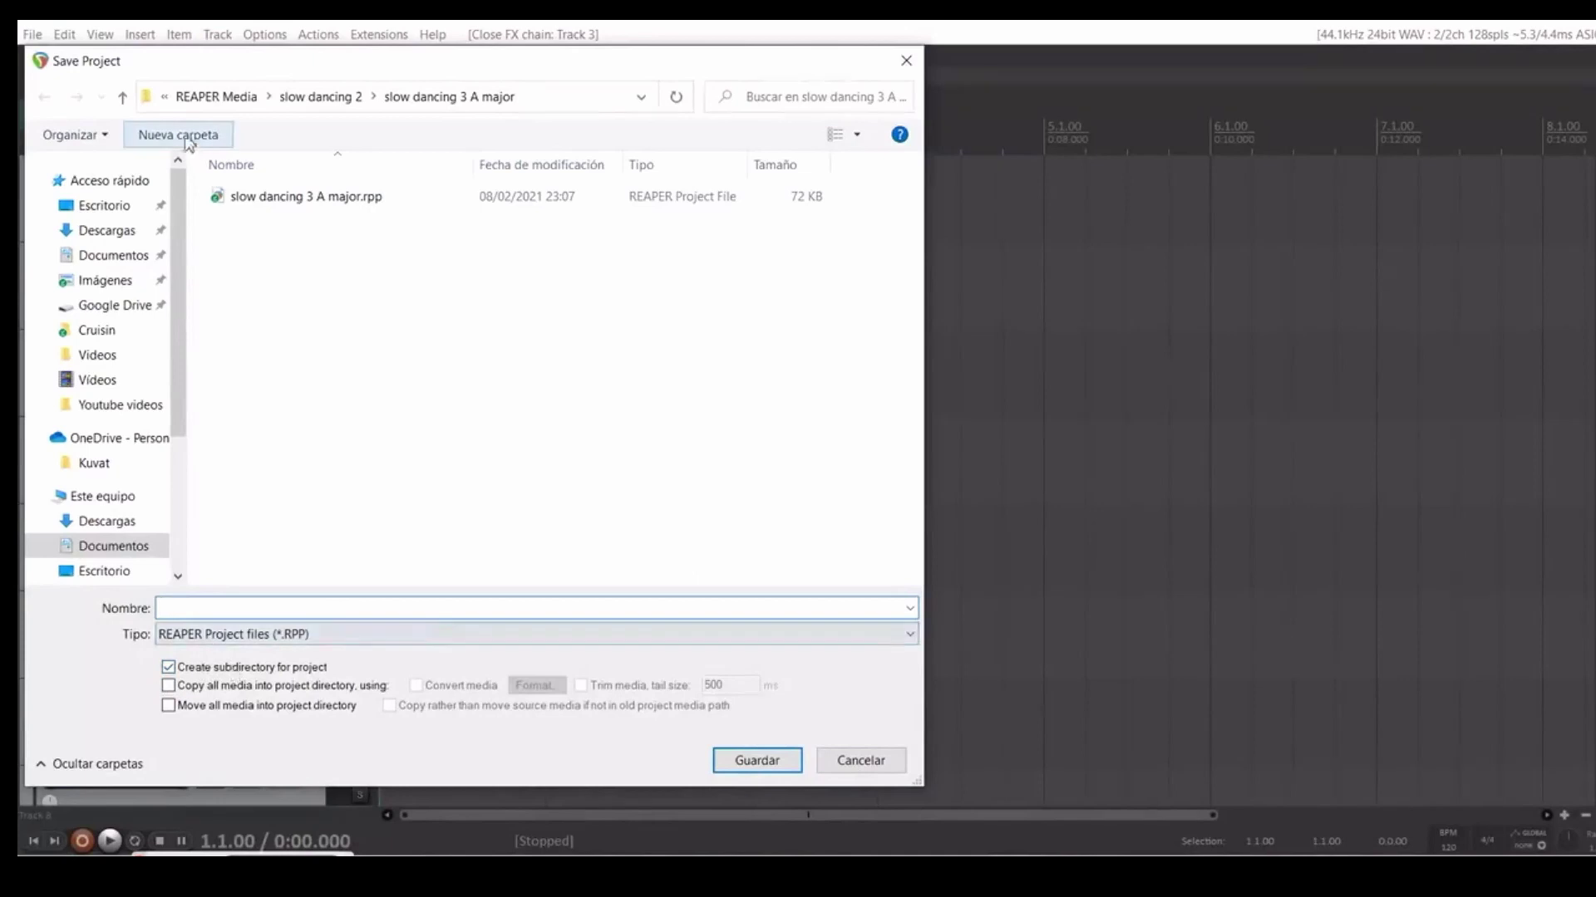
click(123, 98)
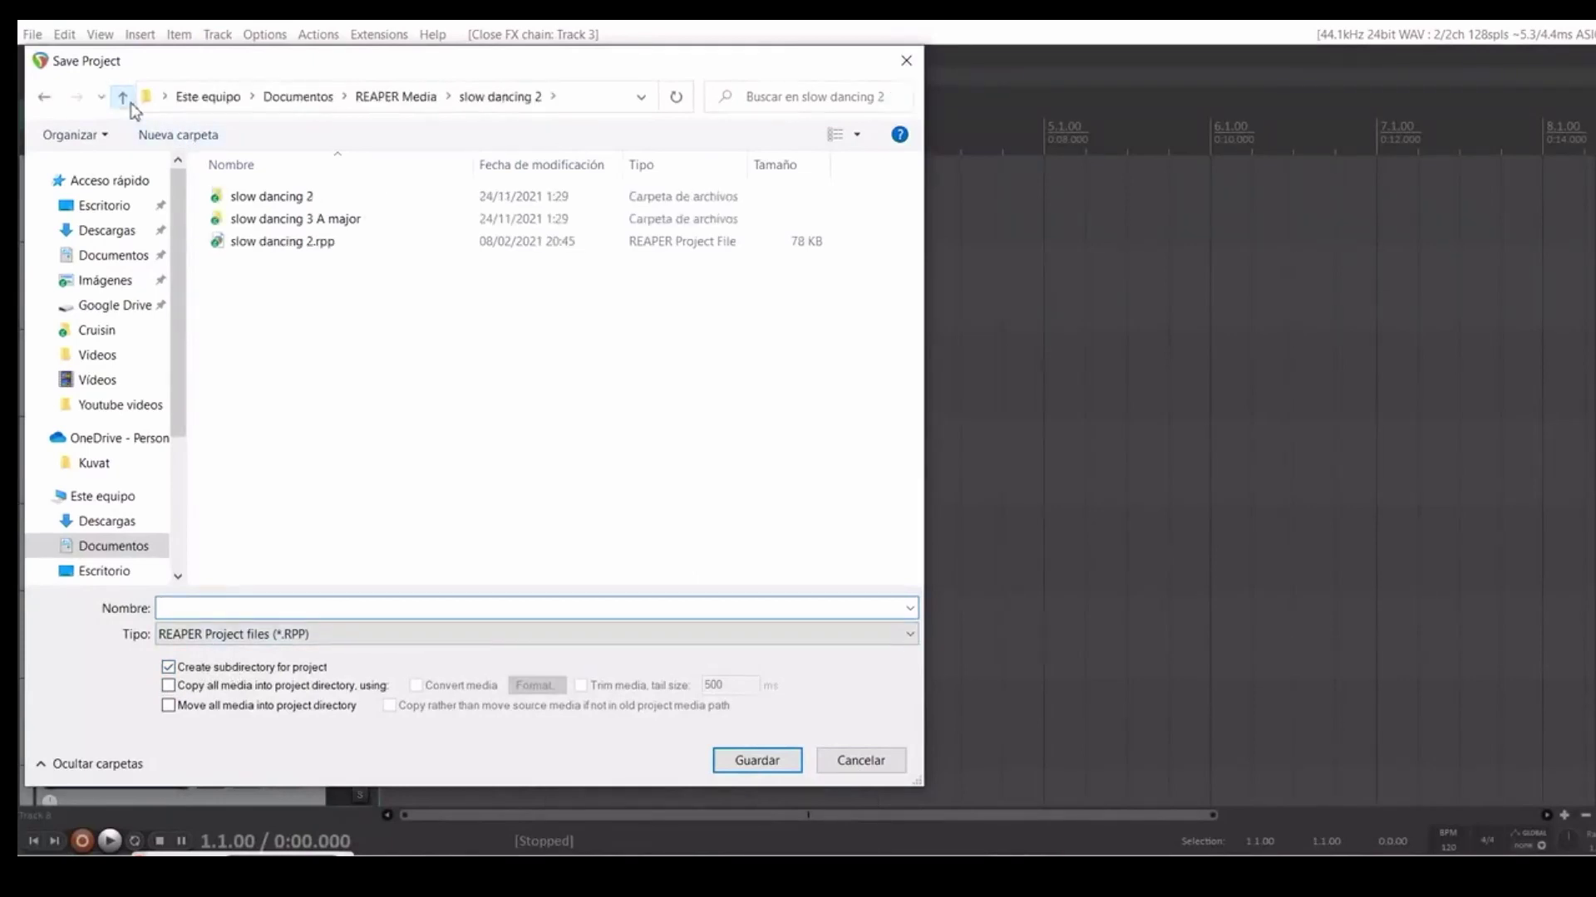
click(123, 98)
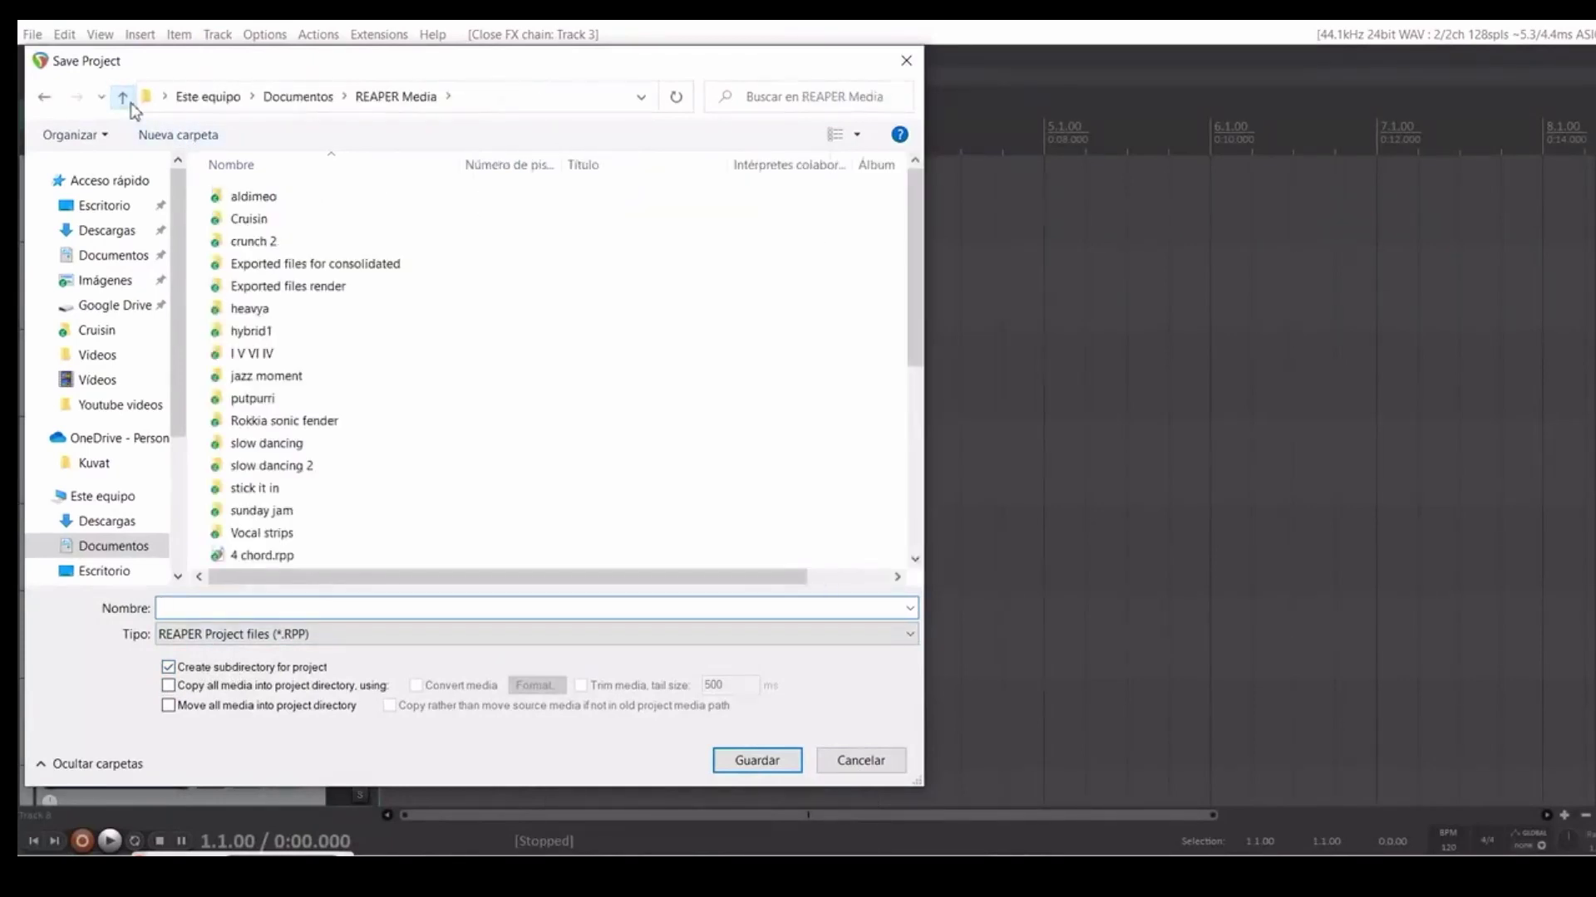
drag(916, 267, 904, 527)
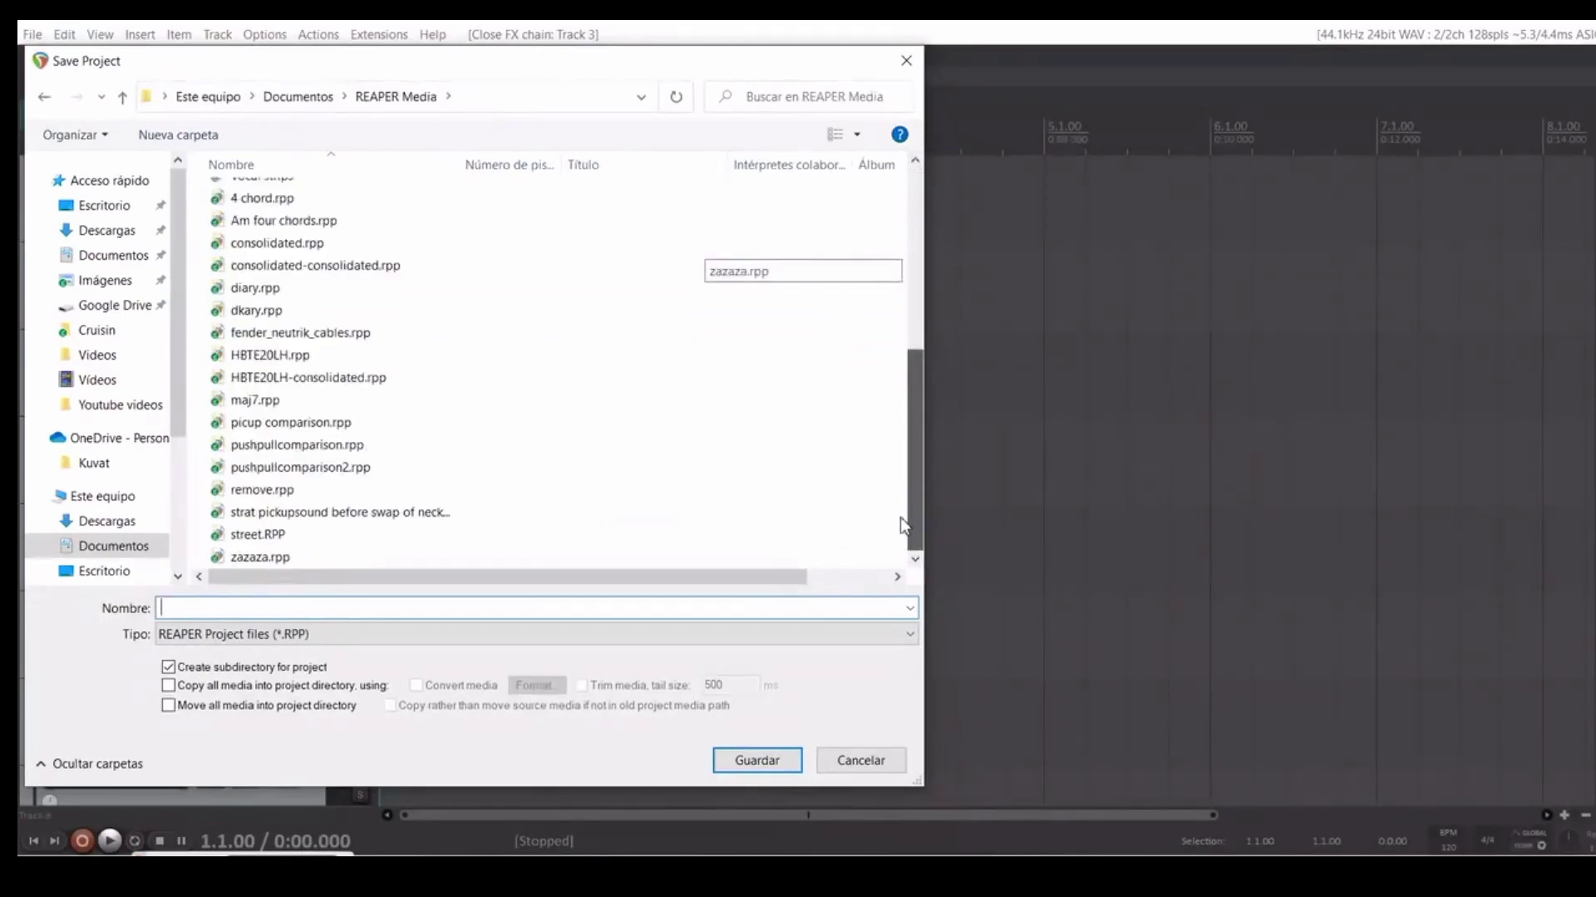
drag(903, 527, 830, 135)
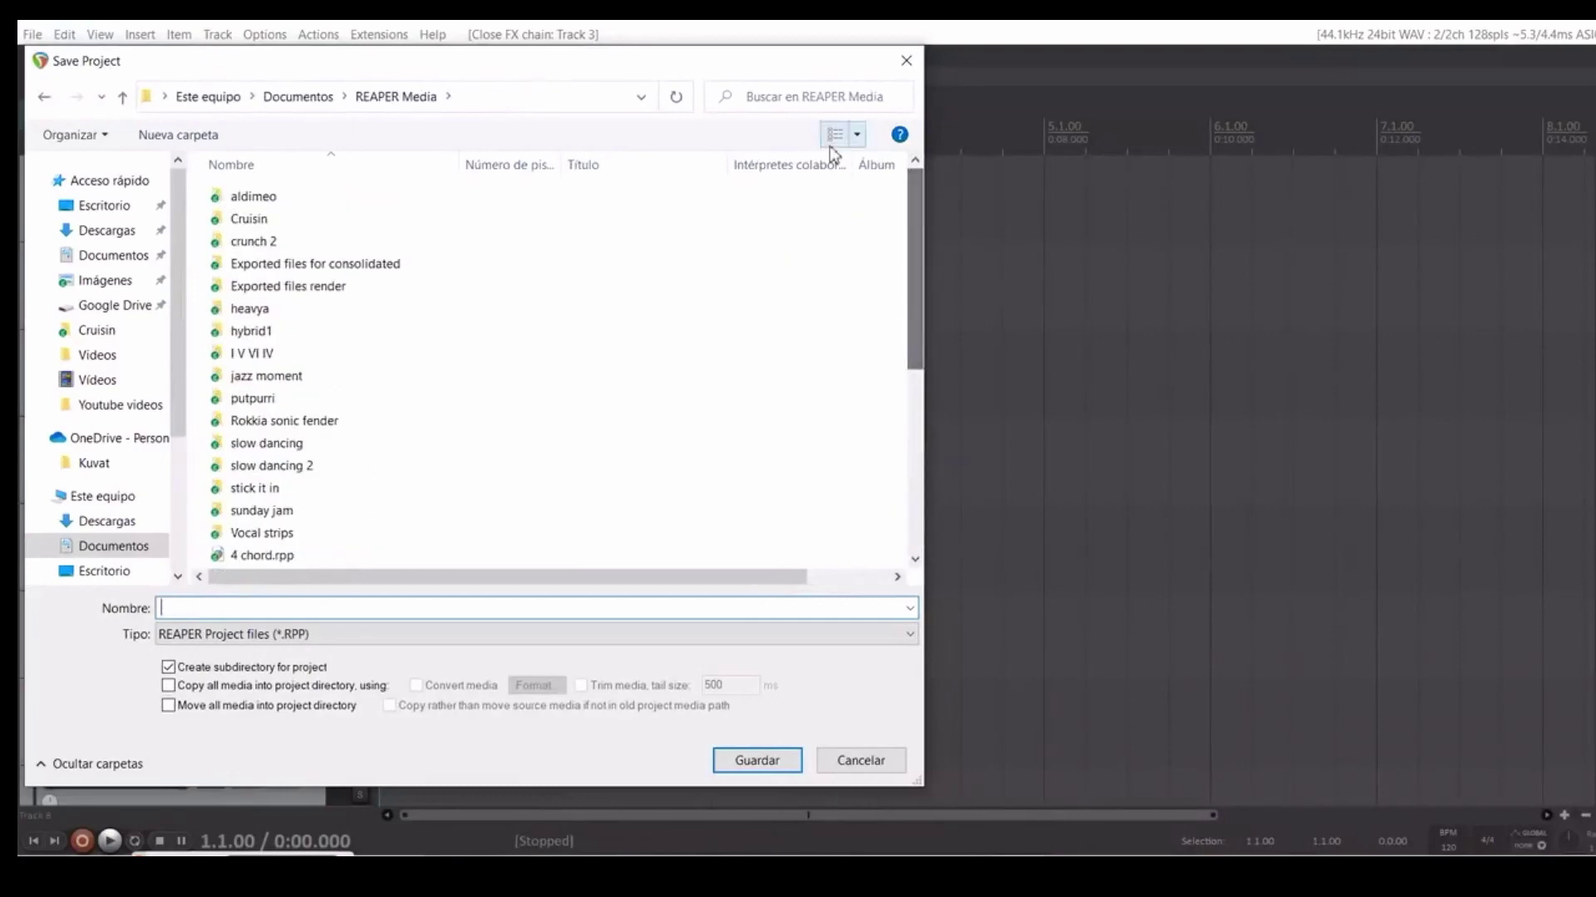
click(122, 98)
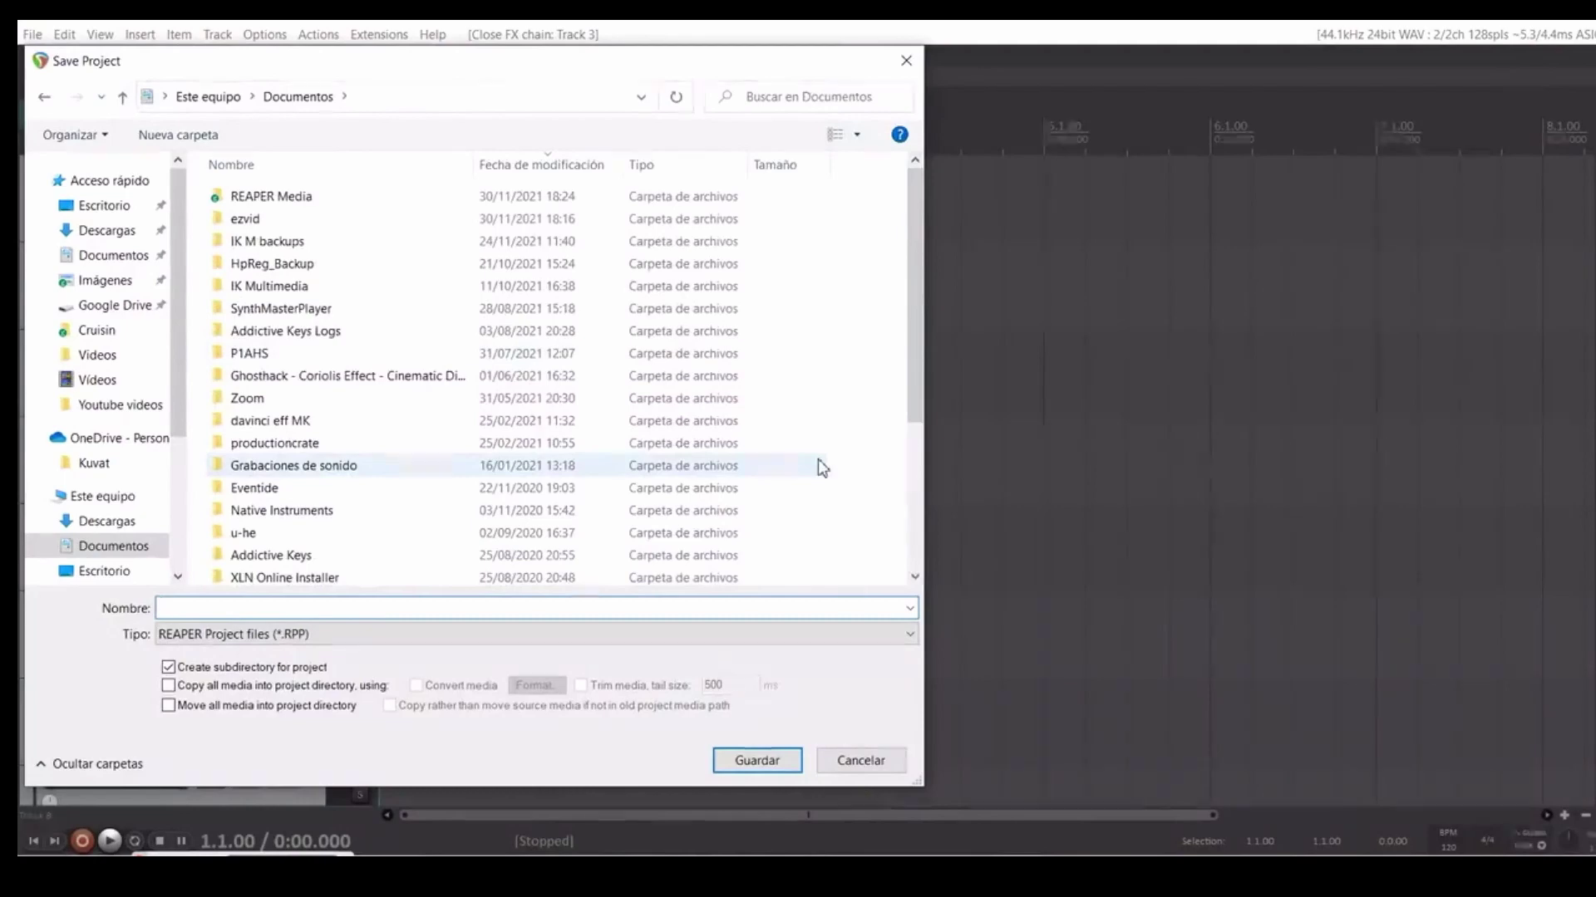
click(860, 762)
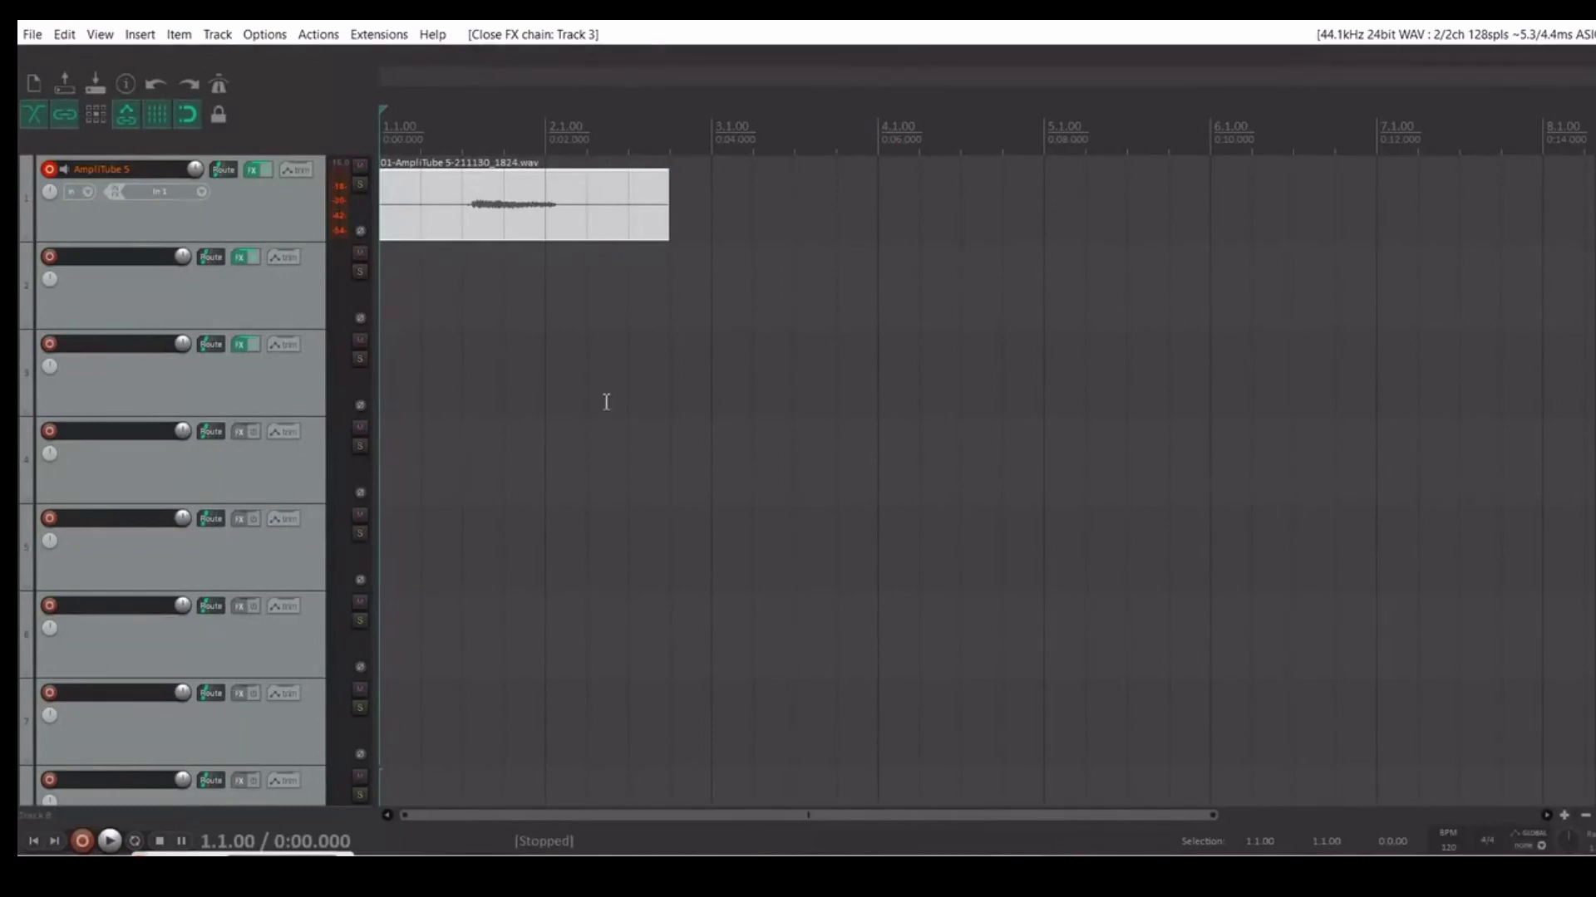
- Place the edit cursor at 2.2.00 on track 3, show the mixer to view its channel strips and hide it again
click(606, 404)
key(ctrl+m)
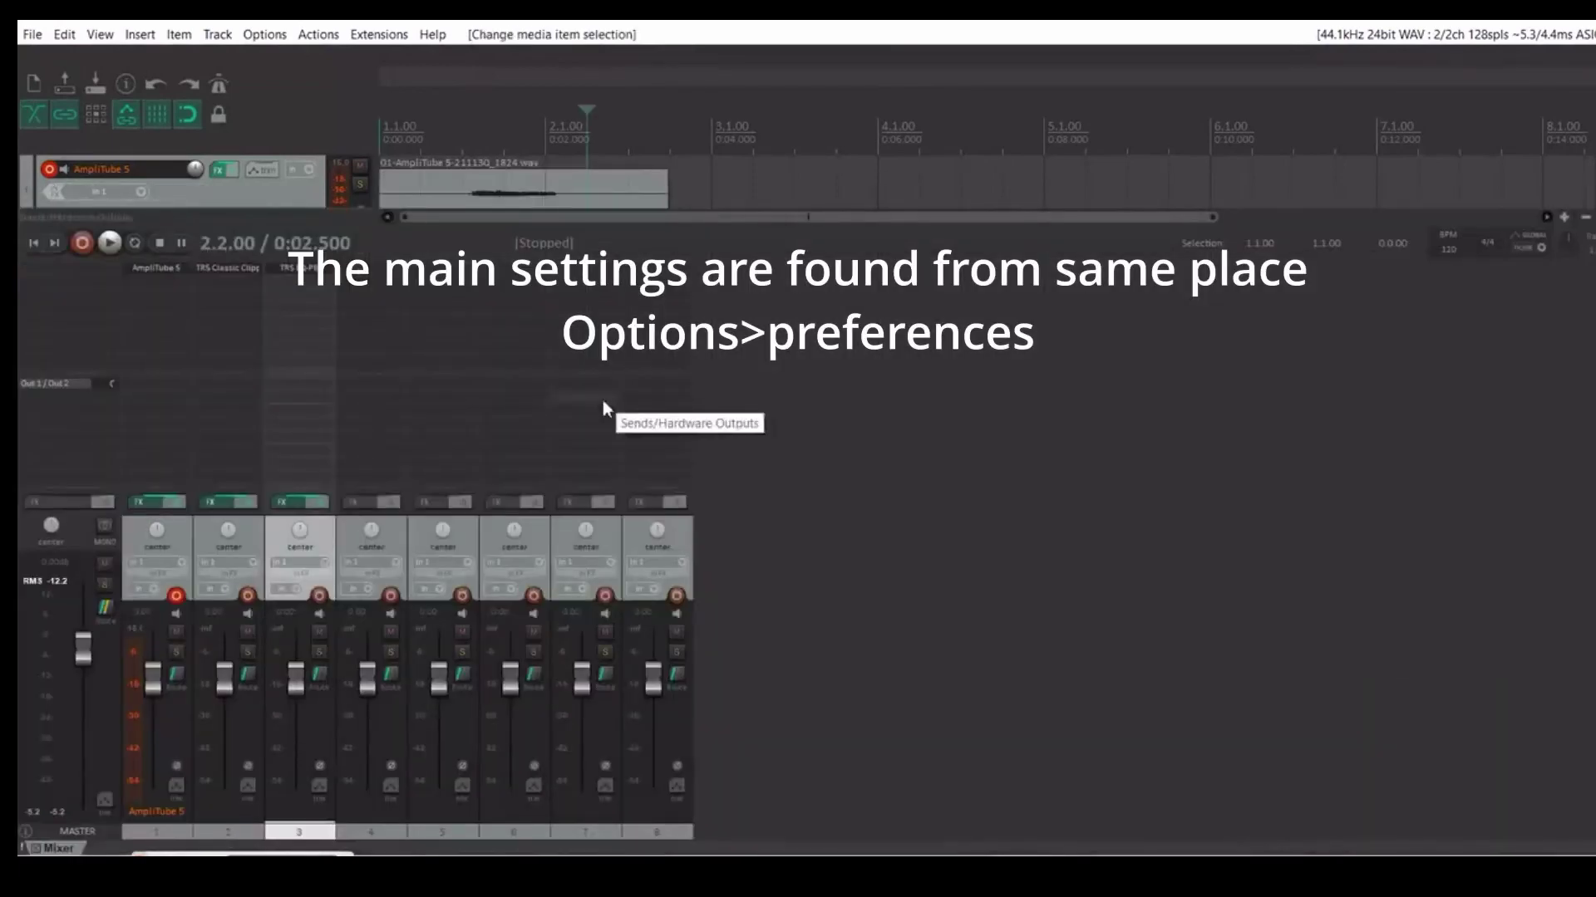
key(ctrl+m)
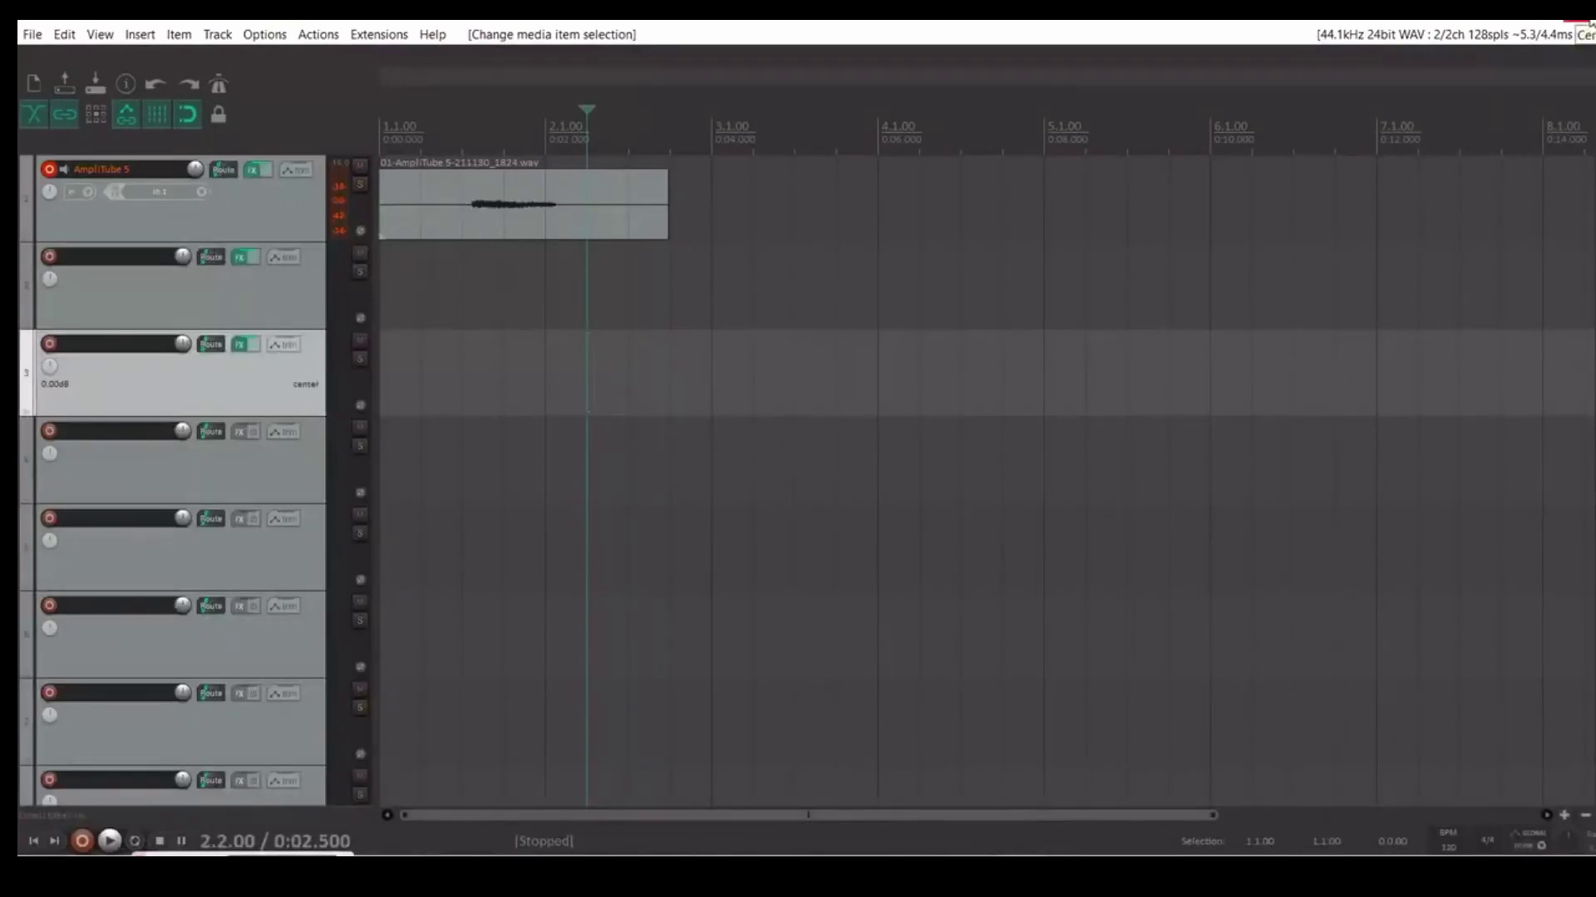
- Quit the program without saving the project
click(1589, 23)
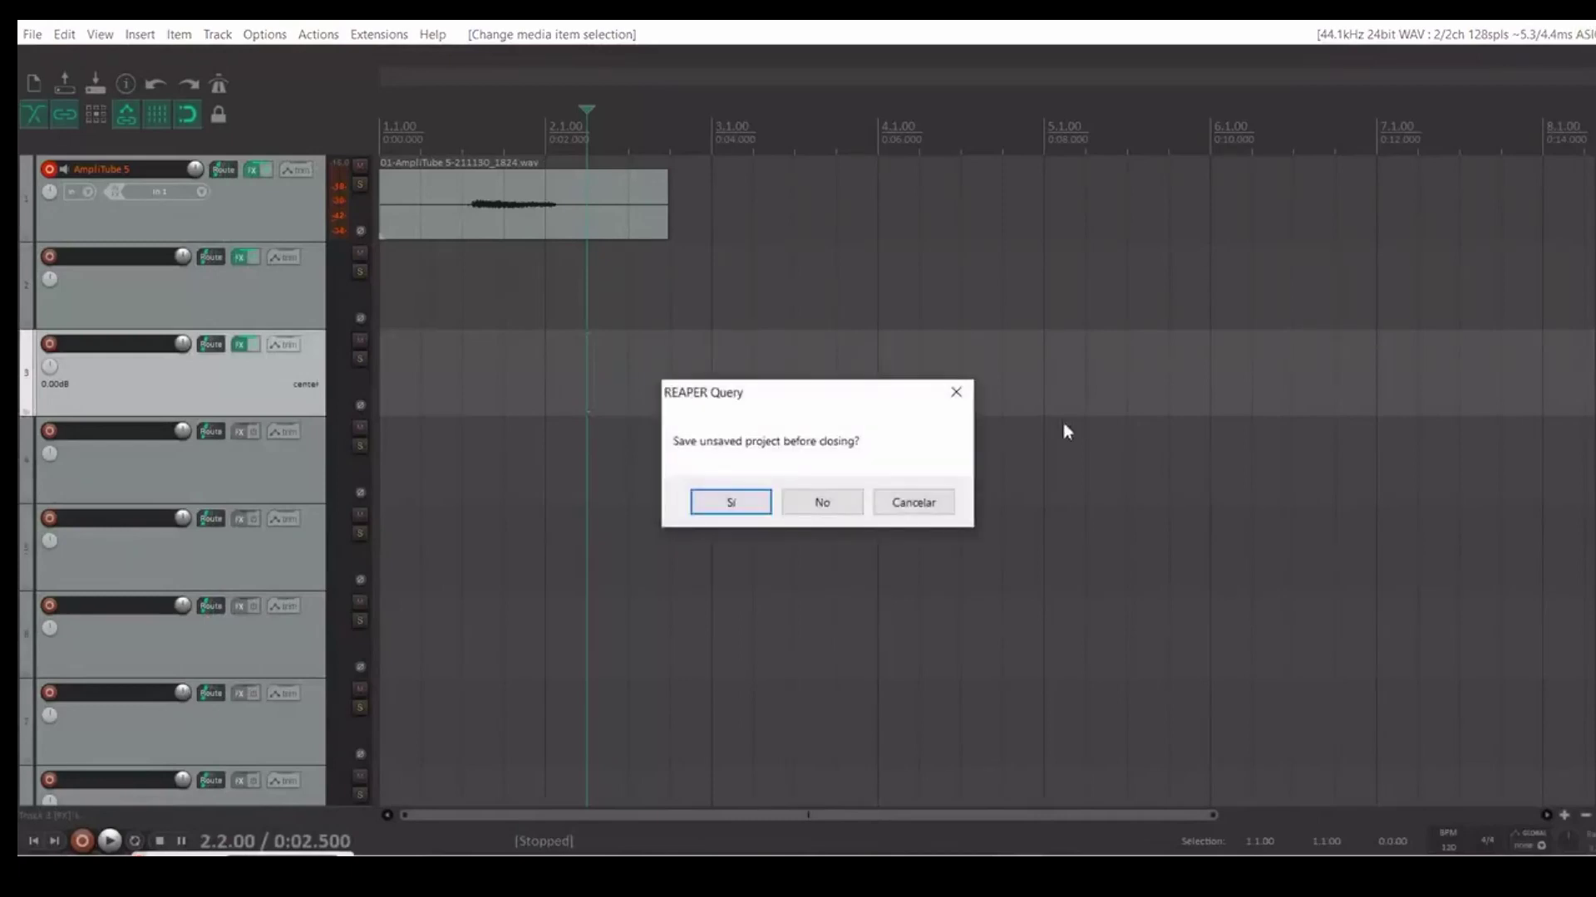
click(843, 514)
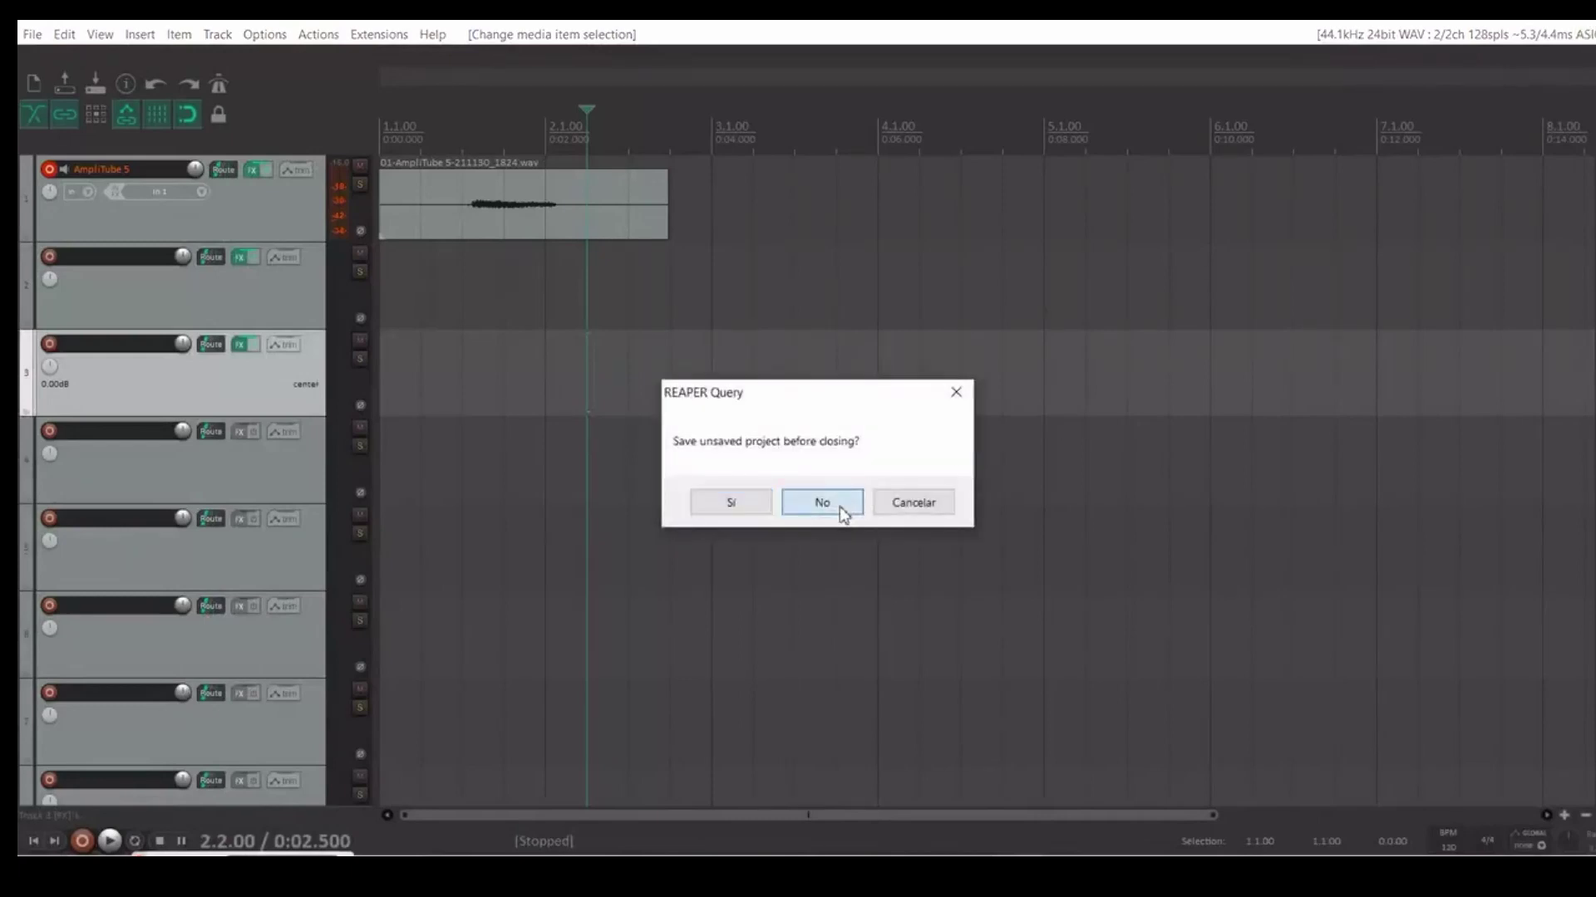